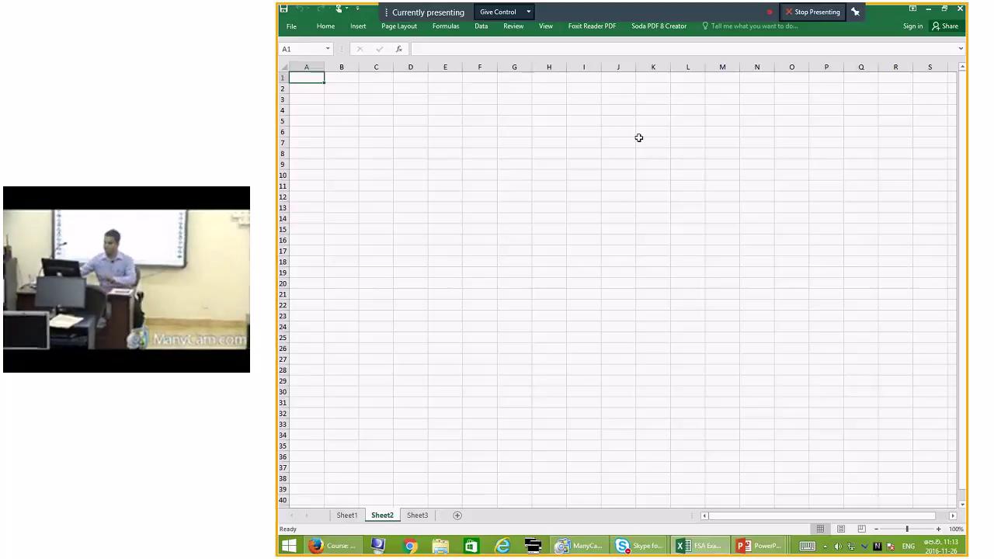
# Step: Enter the heading "Buying and selling" in cell A3 of Sheet2
pyautogui.click(302, 100)
pyautogui.write('Buy')
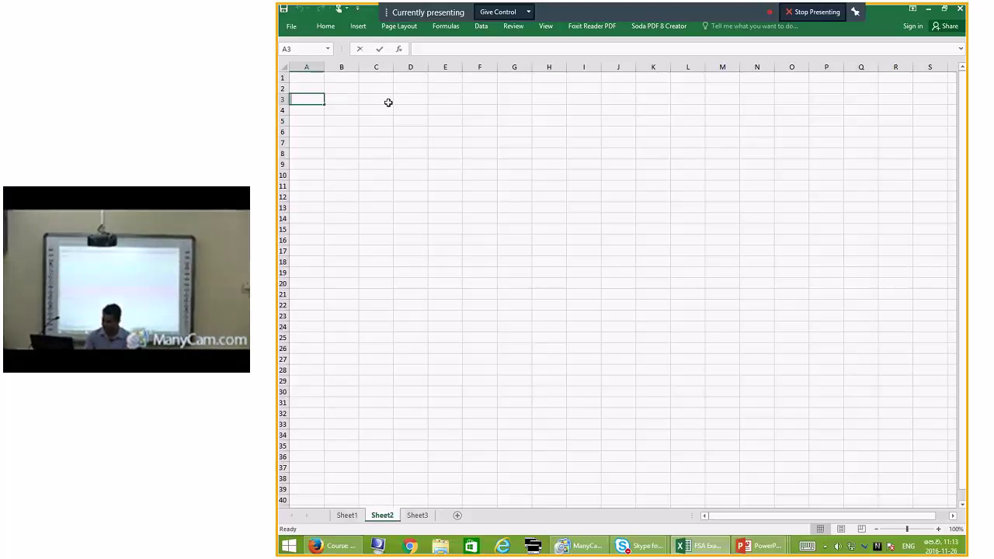
pyautogui.write('i')
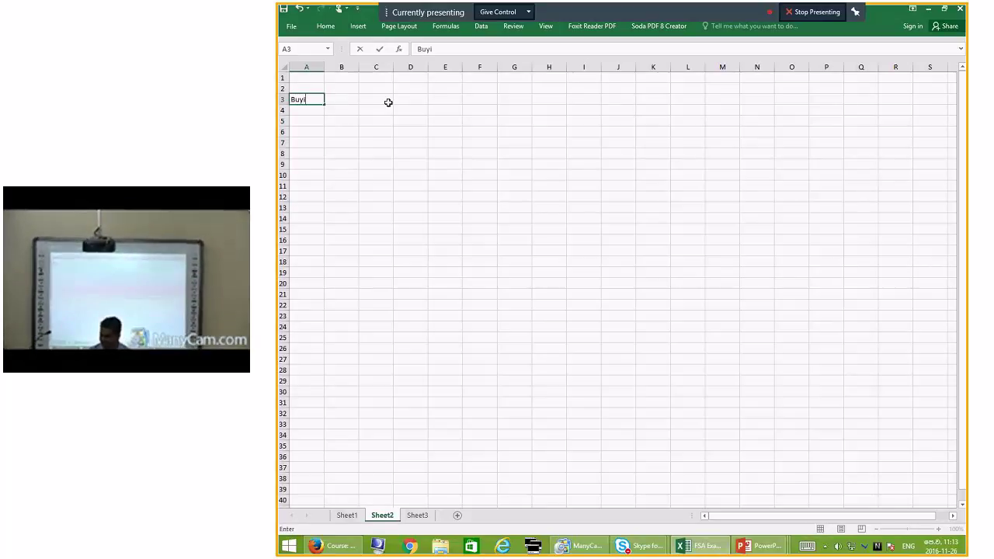
pyautogui.write('ng a')
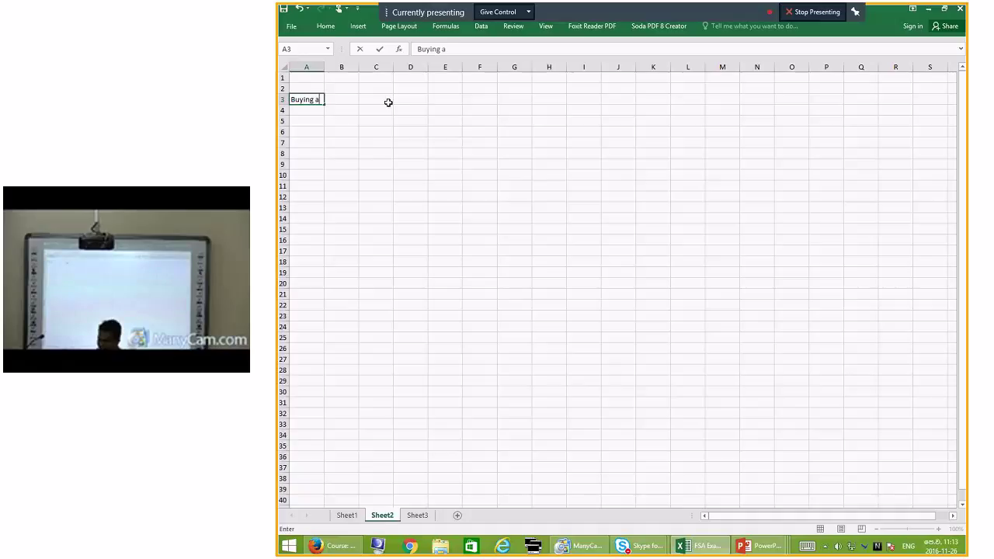
pyautogui.write('nd se')
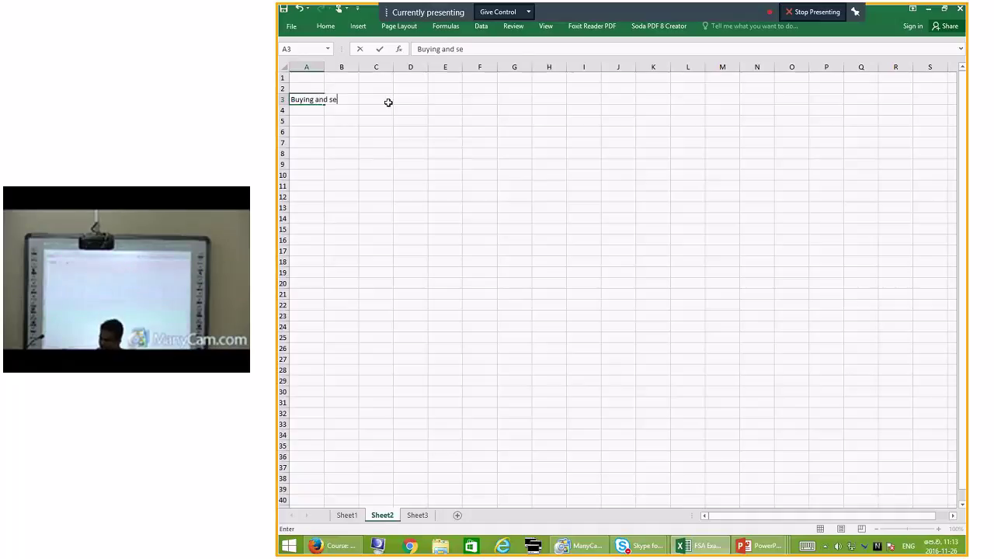
pyautogui.write('lling')
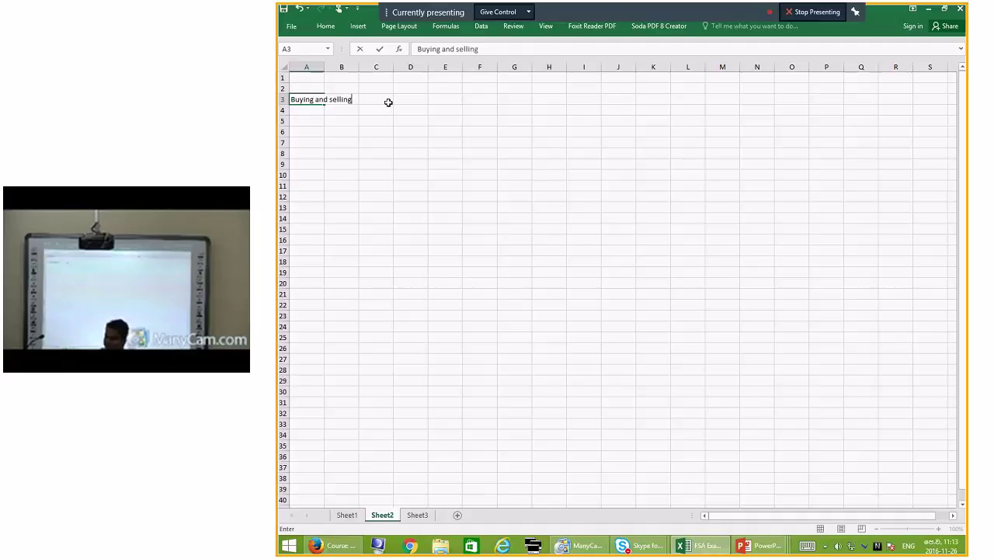
pyautogui.click(348, 150)
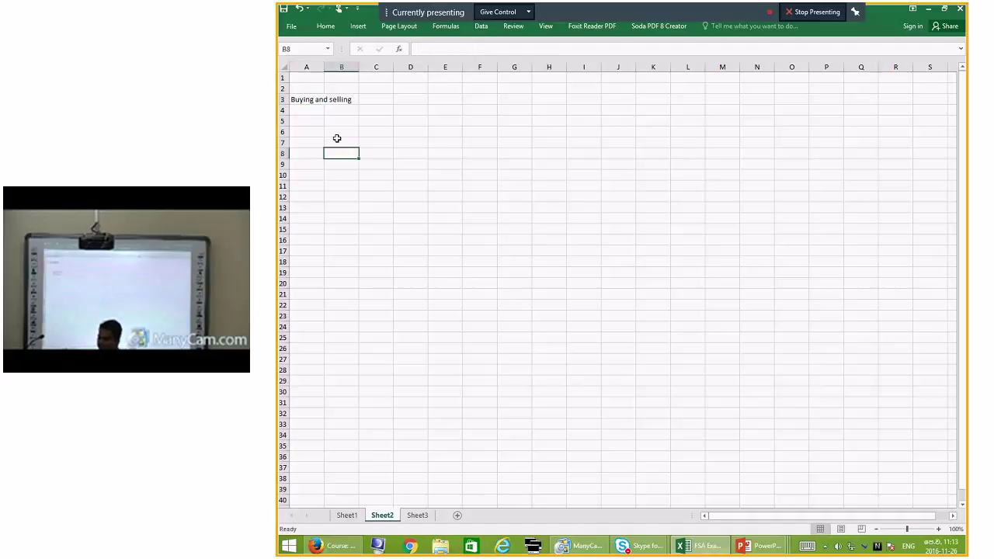
pyautogui.click(305, 126)
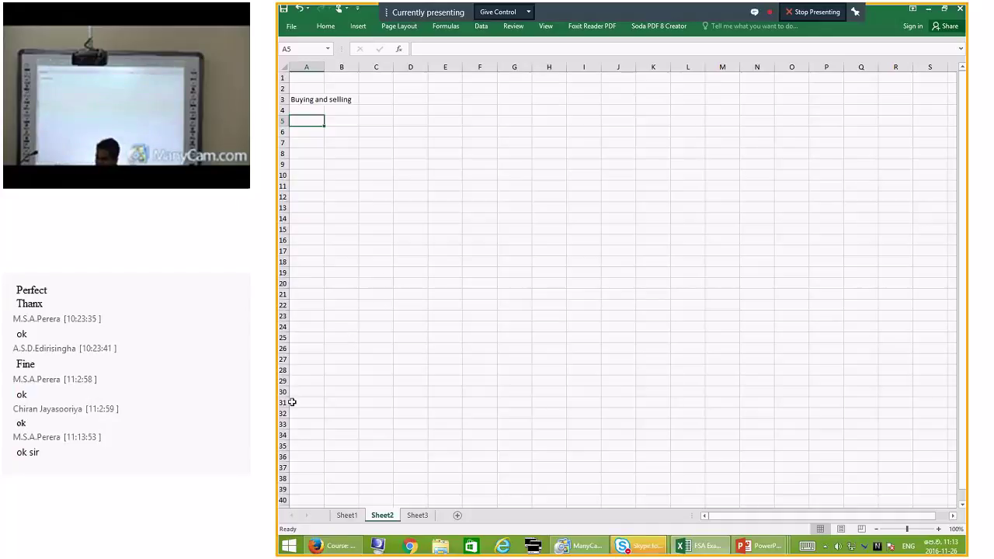
# Step: Switch to the Skype for Business meeting window to check its conversation messages, and return to the Excel workbook
pyautogui.click(655, 553)
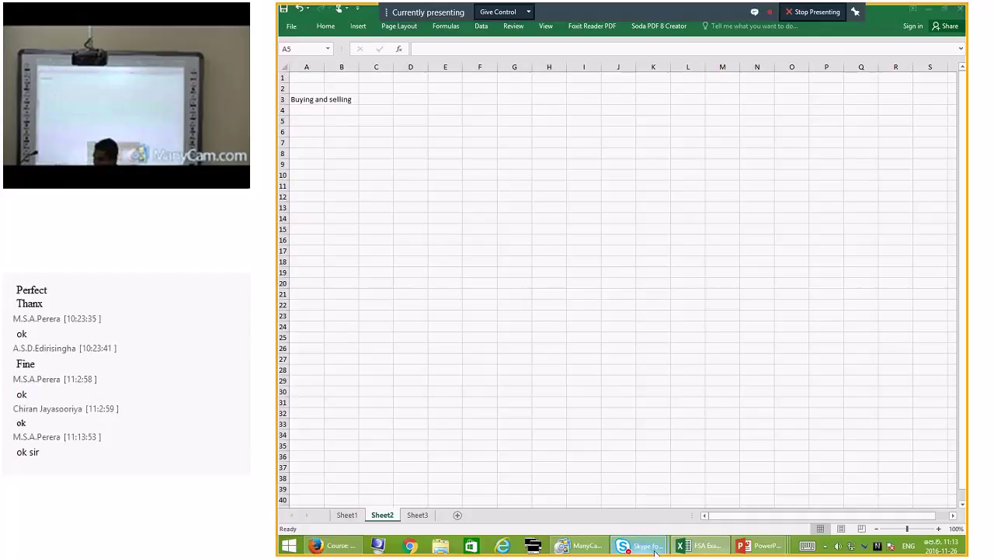
pyautogui.click(673, 488)
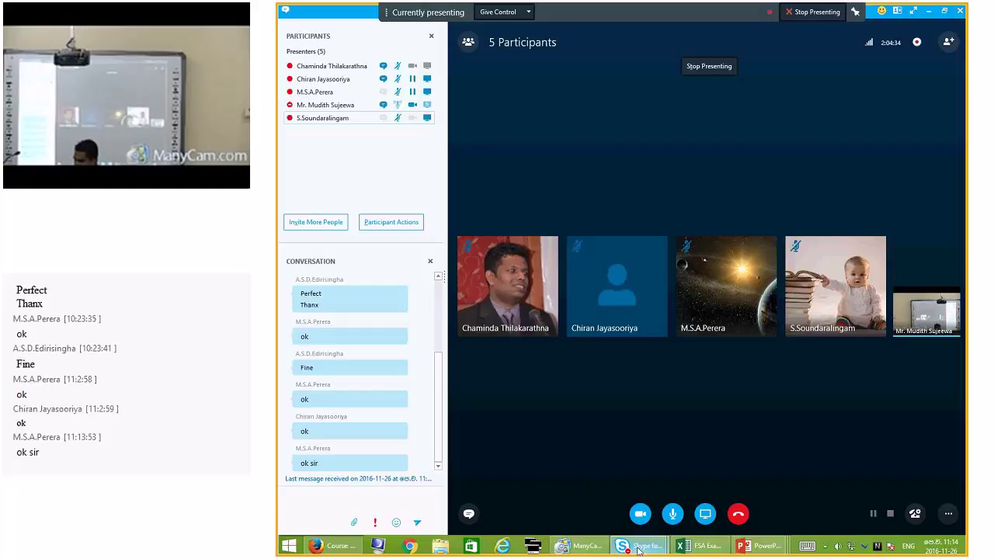
pyautogui.moveTo(639, 550)
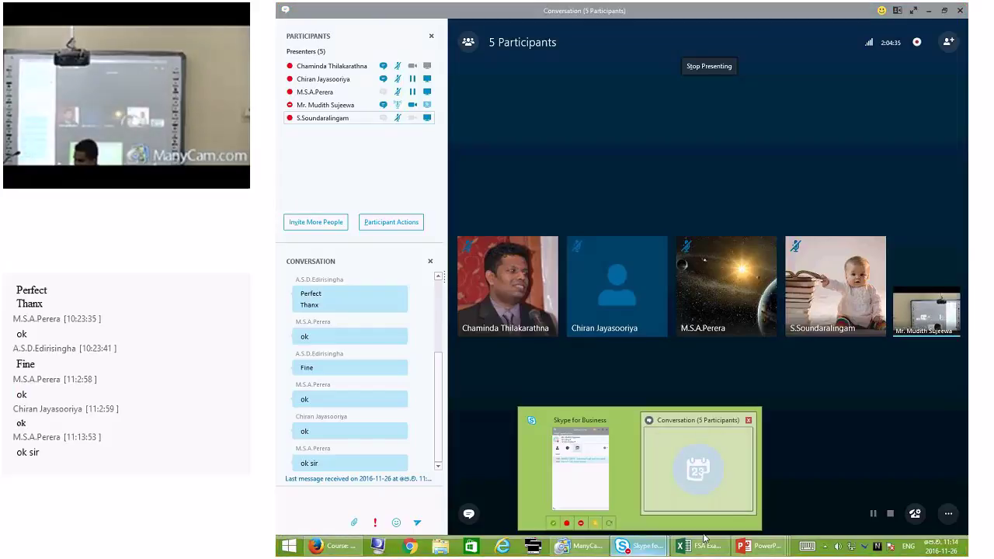
pyautogui.click(703, 543)
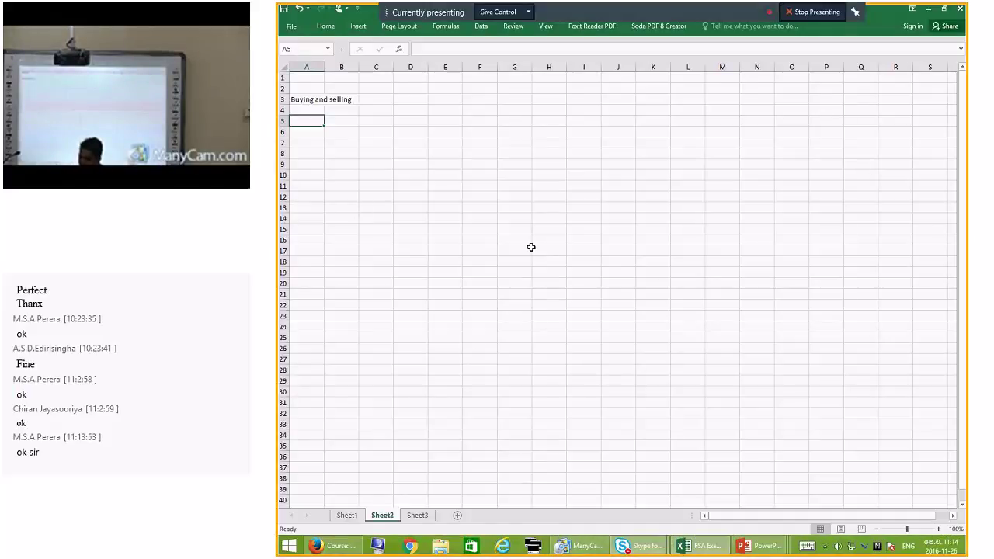
# Step: Enter the label "Revenue" in cell A5 and the amount "10 mn" in cell C5
pyautogui.write('Rev')
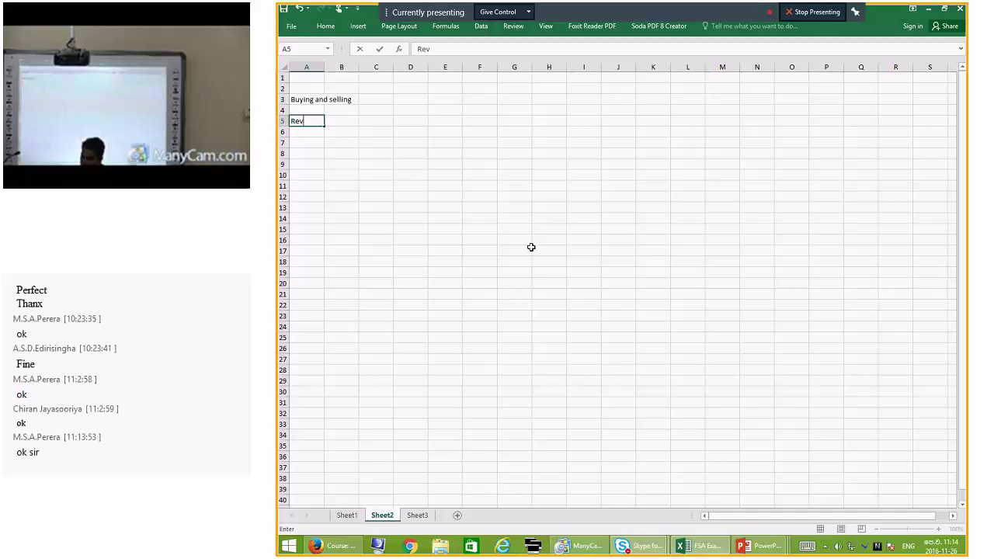
pyautogui.write('enue')
pyautogui.click(375, 121)
pyautogui.write('10 mn')
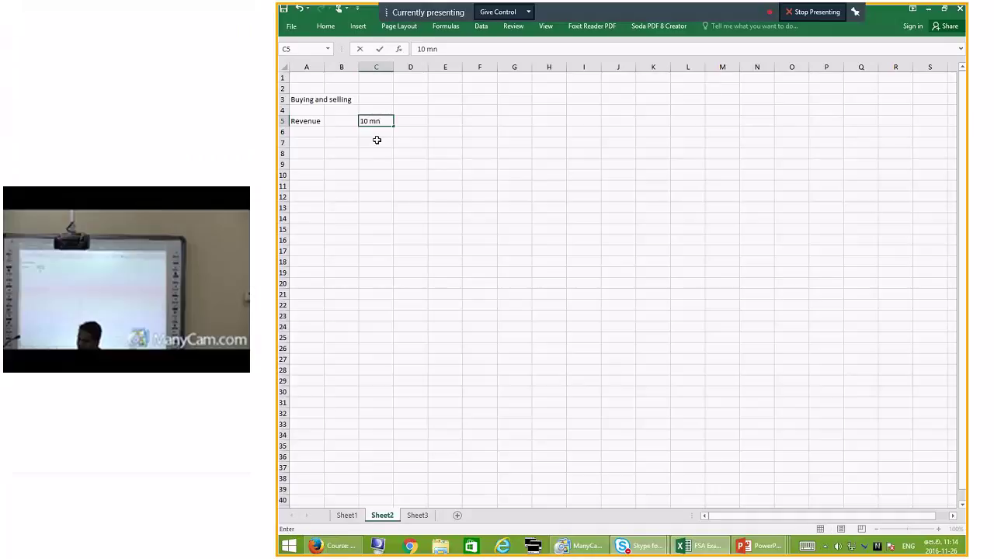
# Step: Enter the label "Materiality" in cell A7 and the value 0.7 in cell C7
pyautogui.click(309, 142)
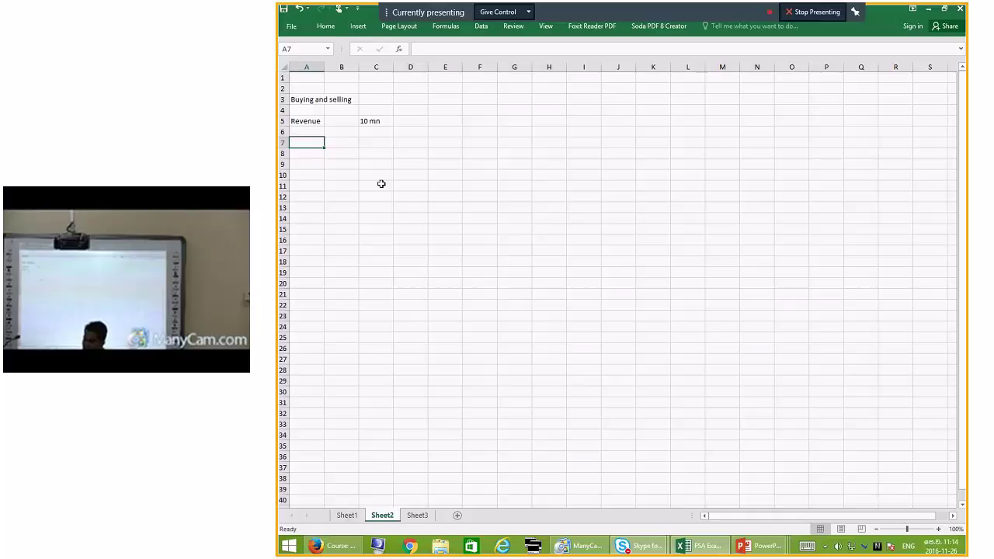
pyautogui.write('M')
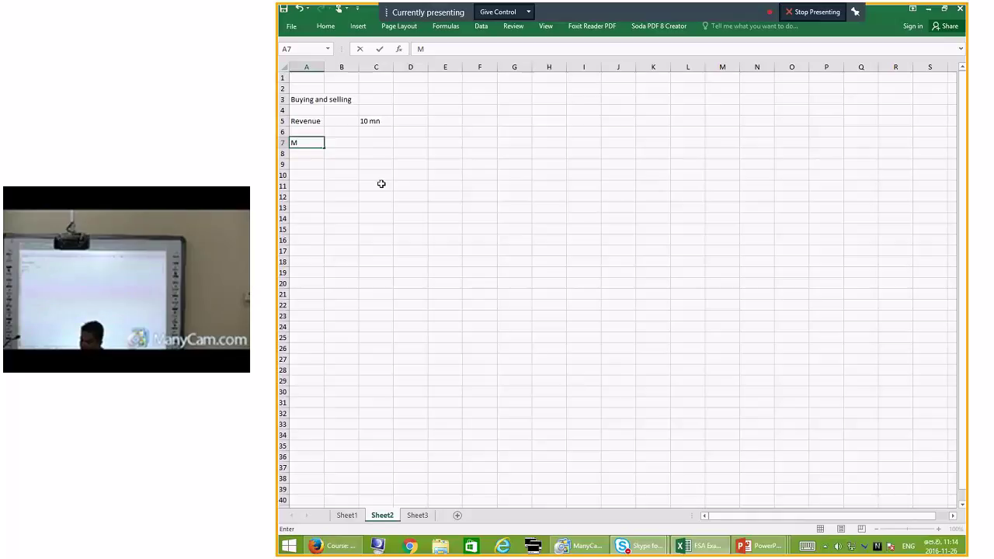
pyautogui.write('LMateriality')
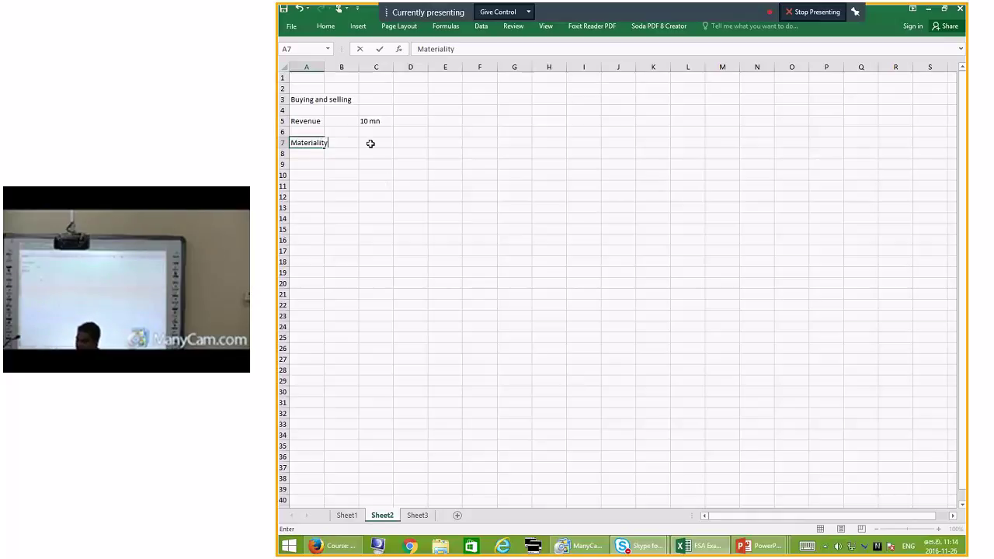
pyautogui.click(371, 143)
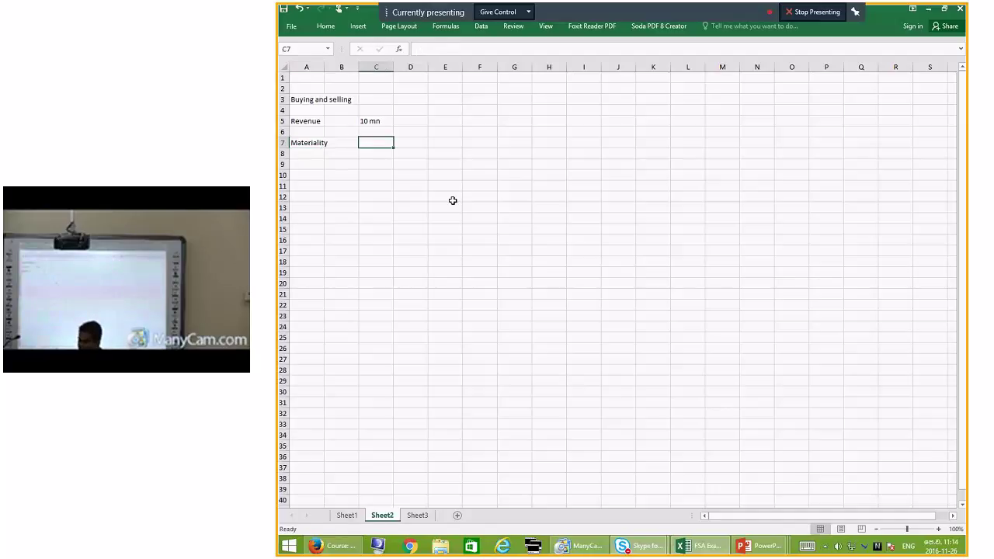
pyautogui.write('0.7')
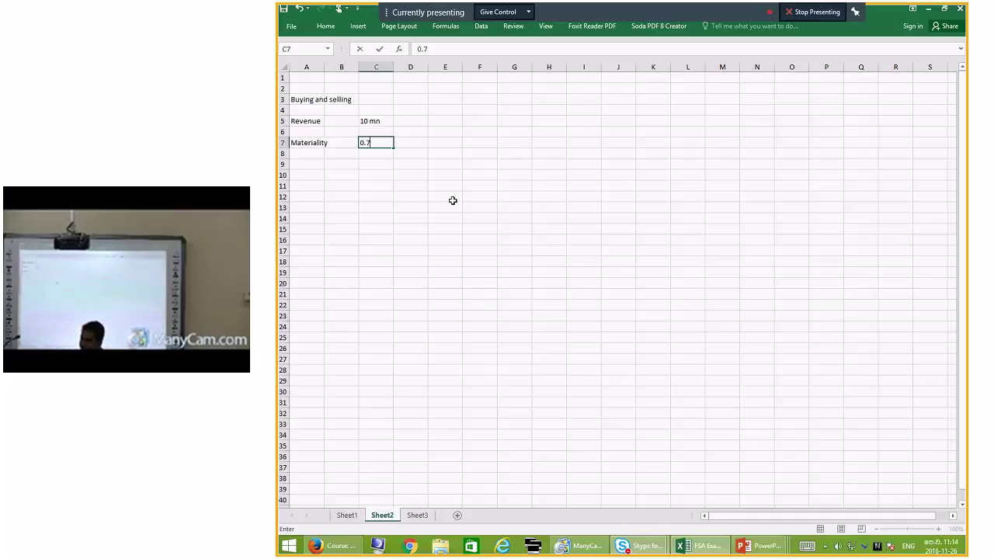
# Step: Check the materiality percentage ranges on slide 37 of Audit_Planning.pptx in PowerPoint, and return to Excel without keeping the formula started in C9
pyautogui.click(366, 164)
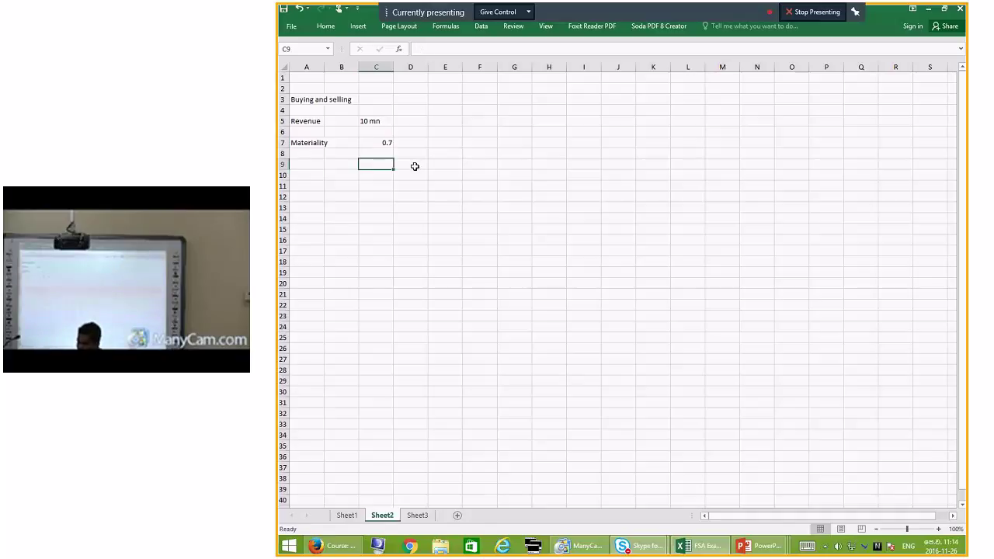
pyautogui.write('=')
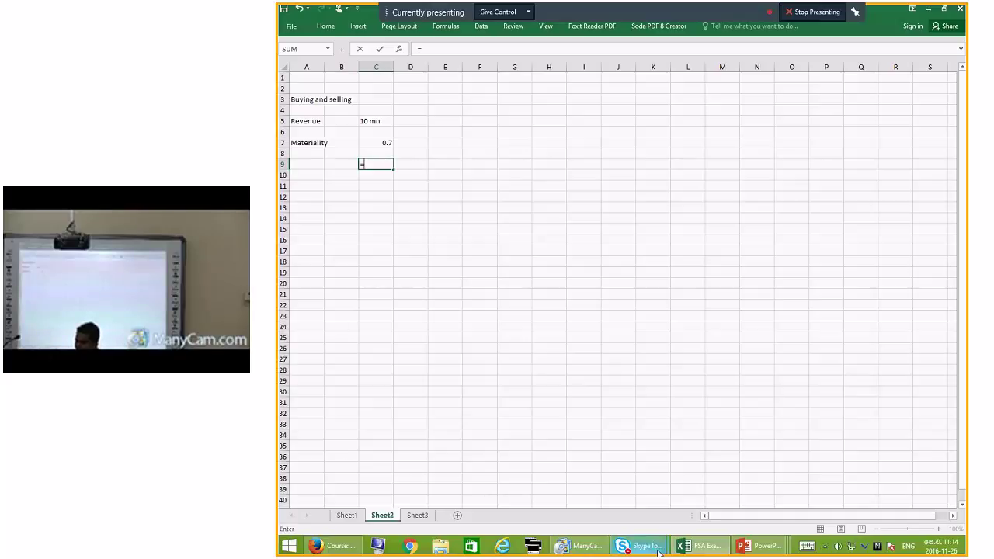
pyautogui.moveTo(767, 549)
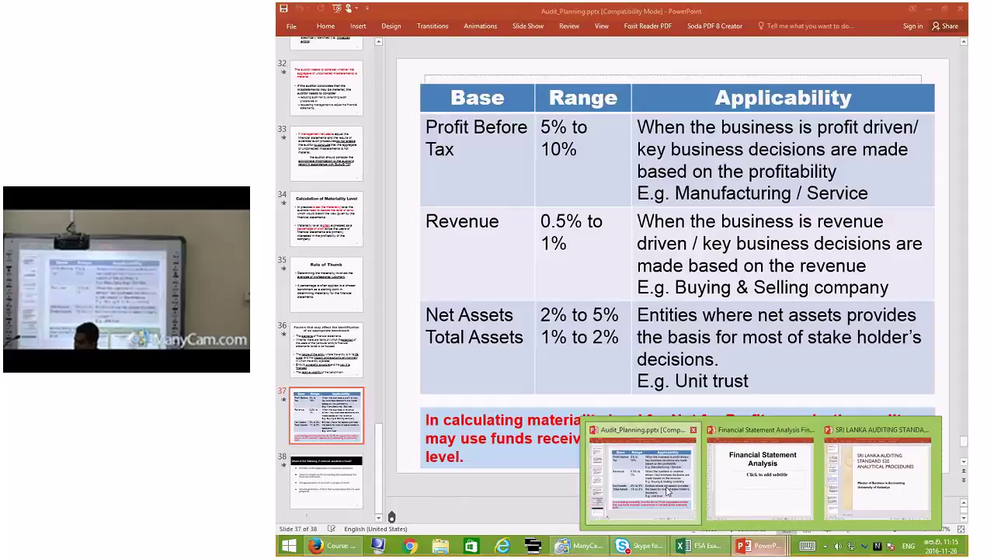
pyautogui.click(666, 492)
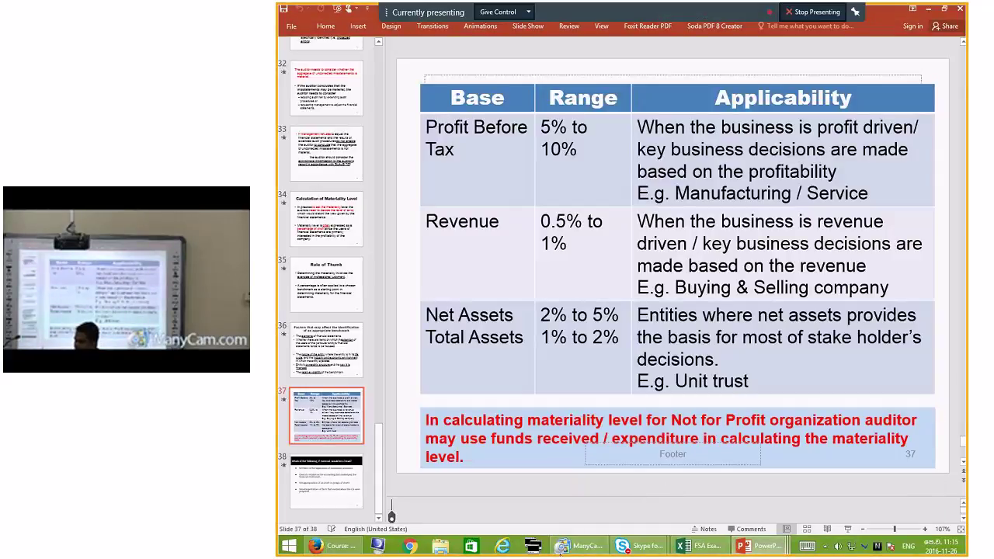
pyautogui.click(695, 547)
pyautogui.click(373, 132)
pyautogui.press('Escape')
# Step: Change the materiality value in cell C7 to the percentage 0.7%
pyautogui.click(381, 142)
pyautogui.click(431, 49)
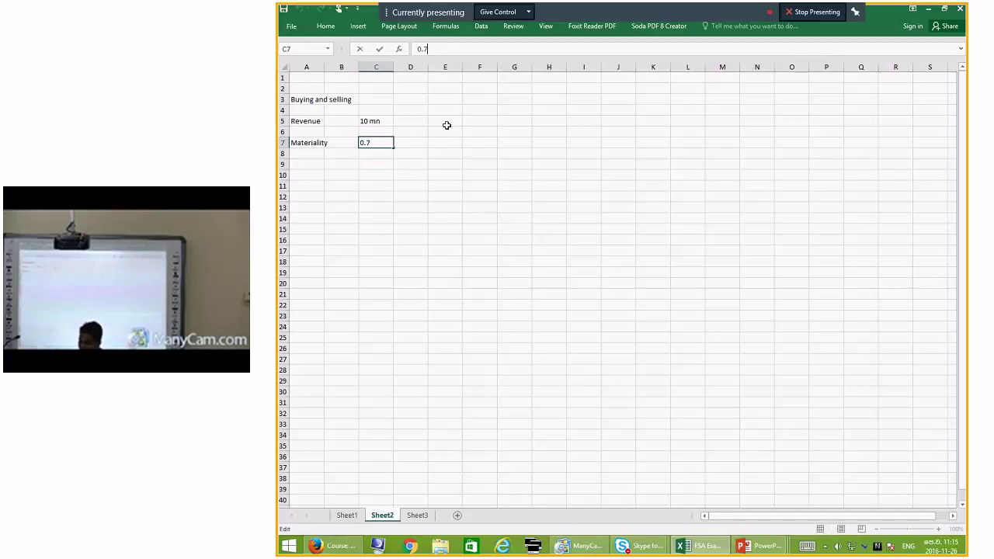
pyautogui.write('%')
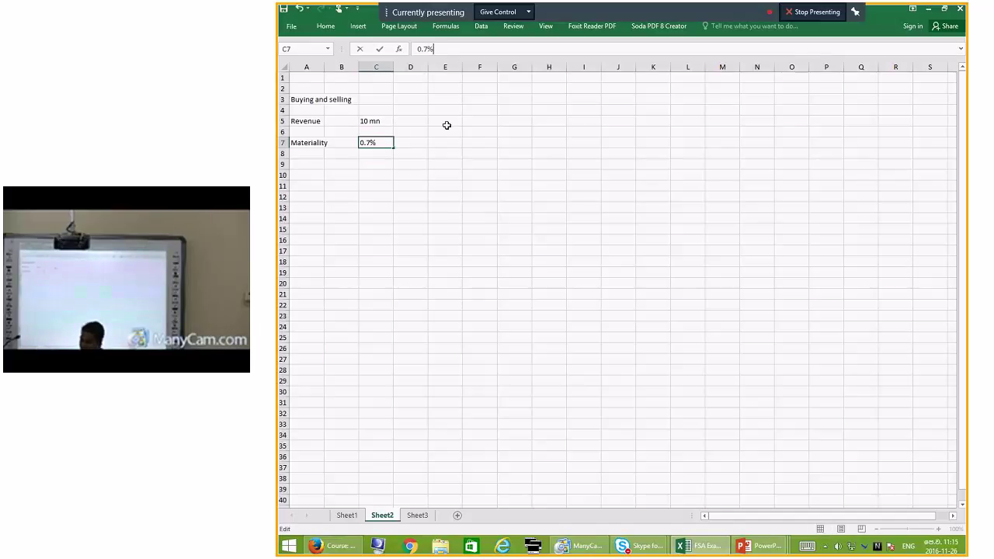
pyautogui.click(372, 162)
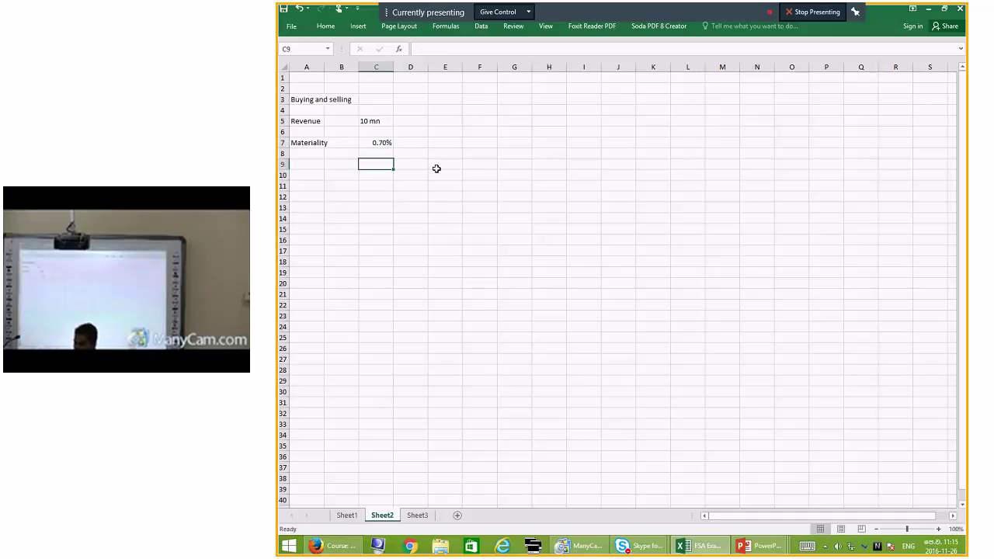
# Step: Replace the revenue text in cell C5 with the full number 10000000
pyautogui.click(386, 122)
pyautogui.click(444, 50)
pyautogui.press('BackSpace')
pyautogui.press('BackSpace')
pyautogui.press('BackSpace')
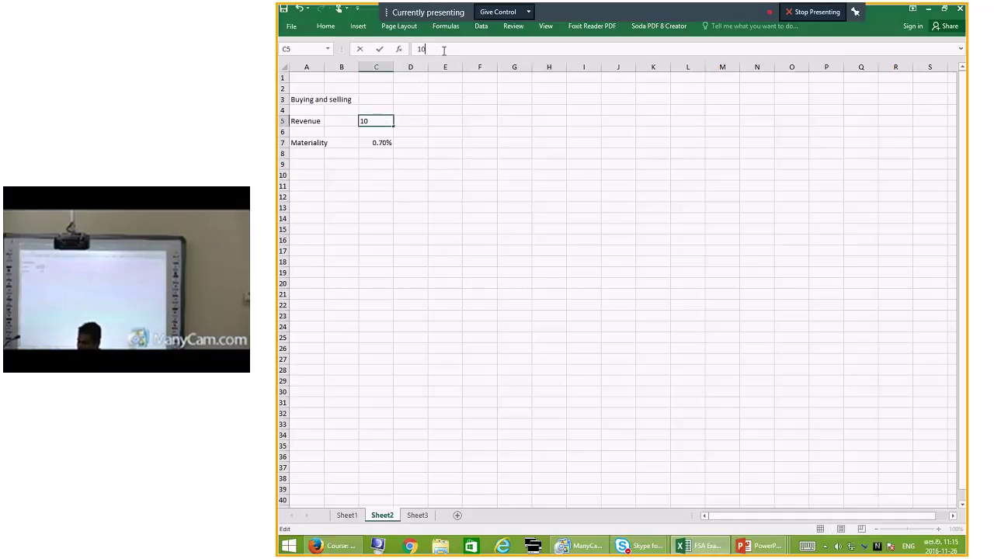
pyautogui.write('0000000')
pyautogui.press('Return')
pyautogui.click(379, 121)
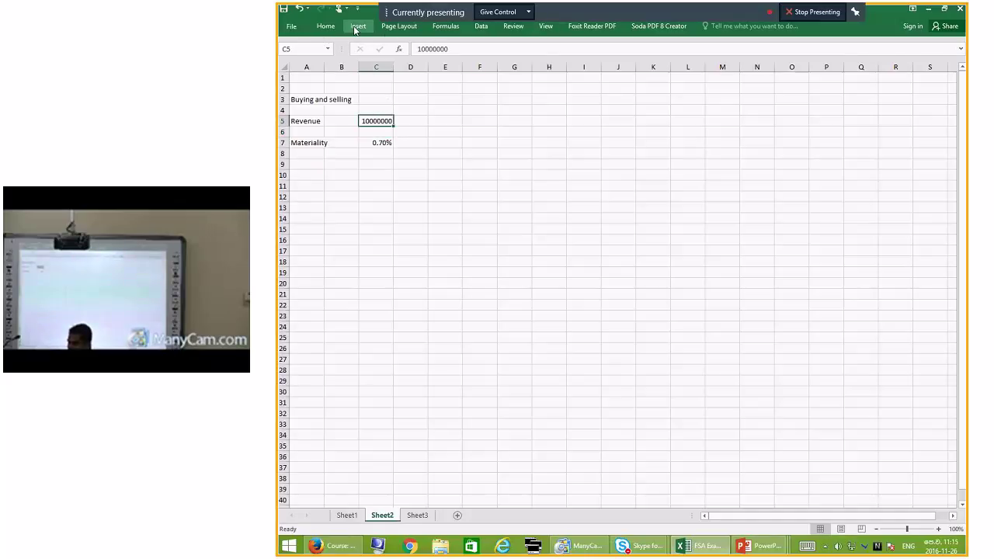
pyautogui.click(357, 26)
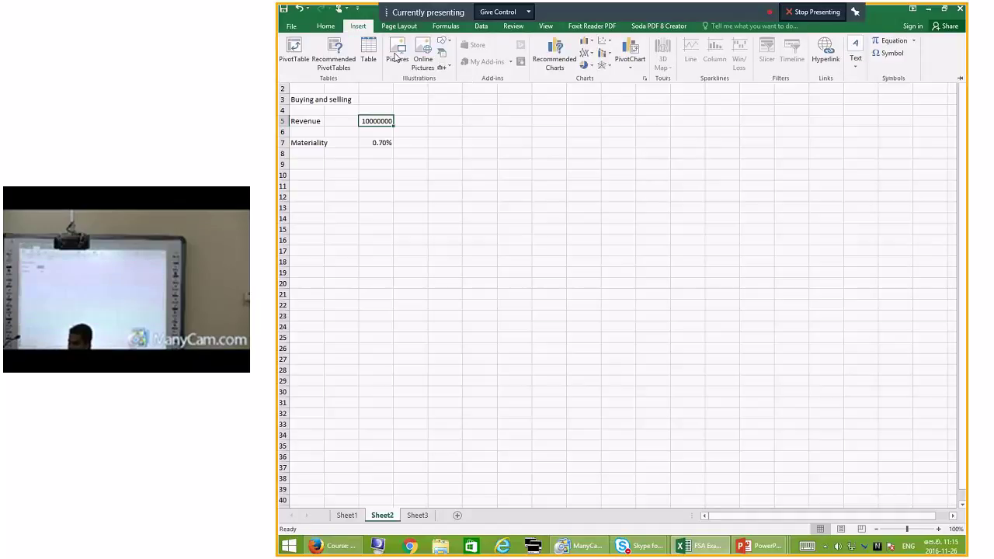
pyautogui.click(299, 27)
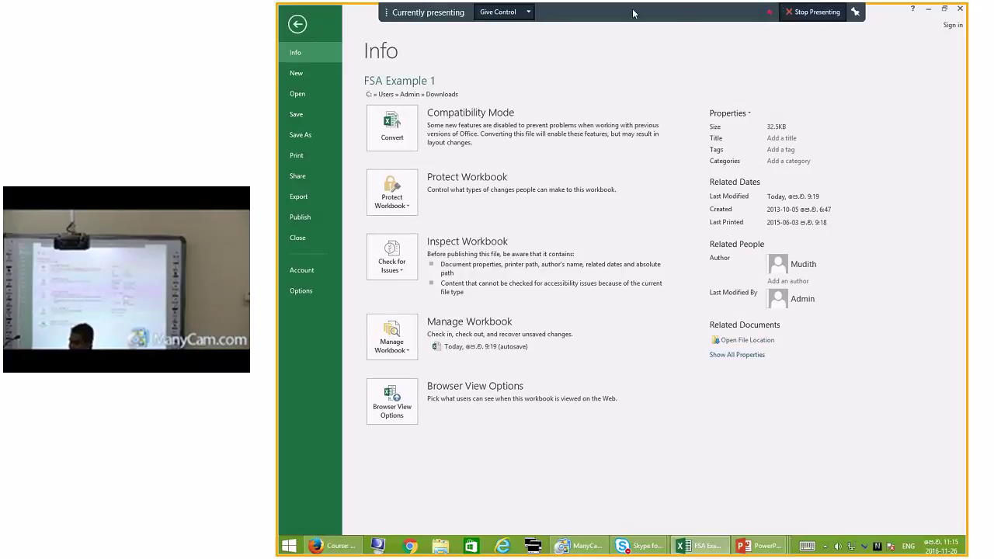
pyautogui.click(298, 23)
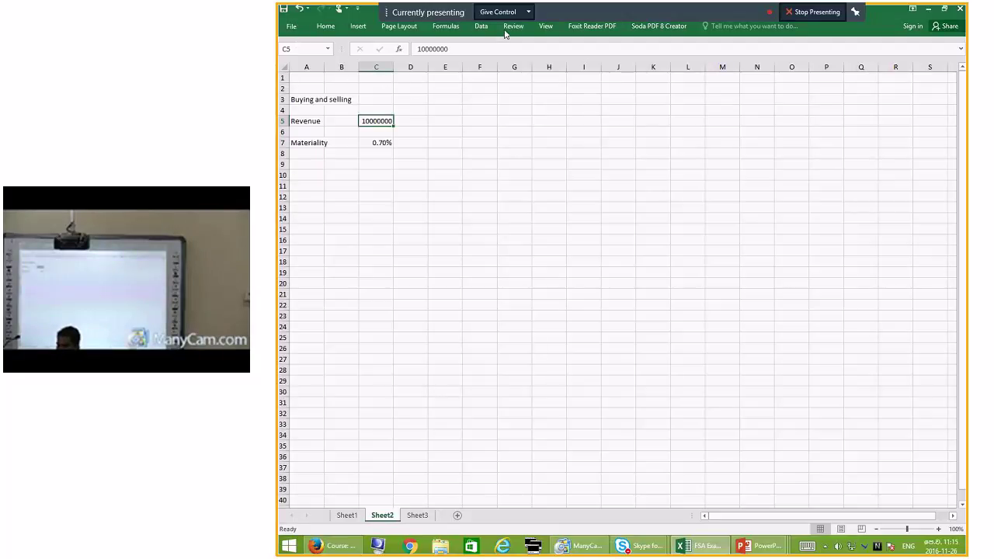
pyautogui.click(503, 107)
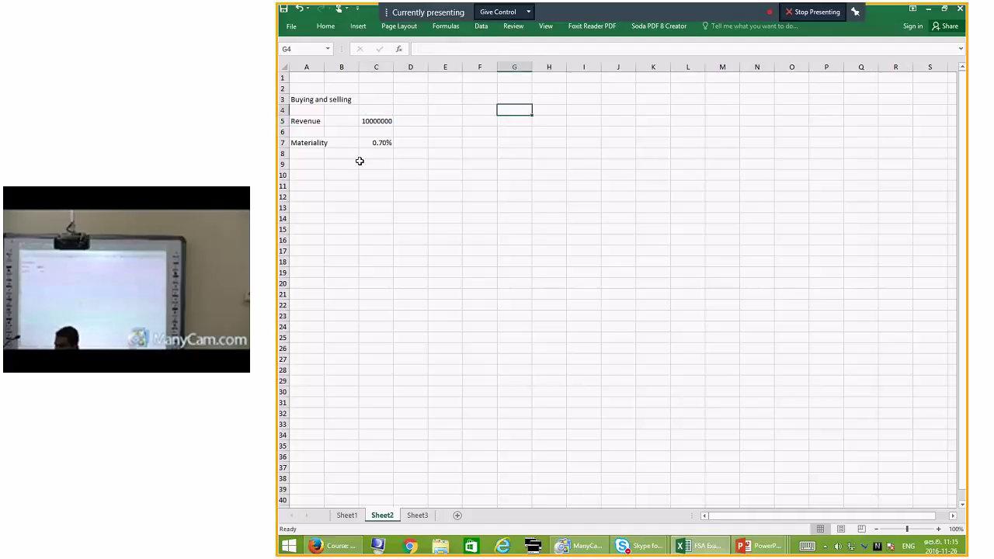
# Step: Format the revenue amount in cell C5 with the Comma Style number format
pyautogui.click(368, 122)
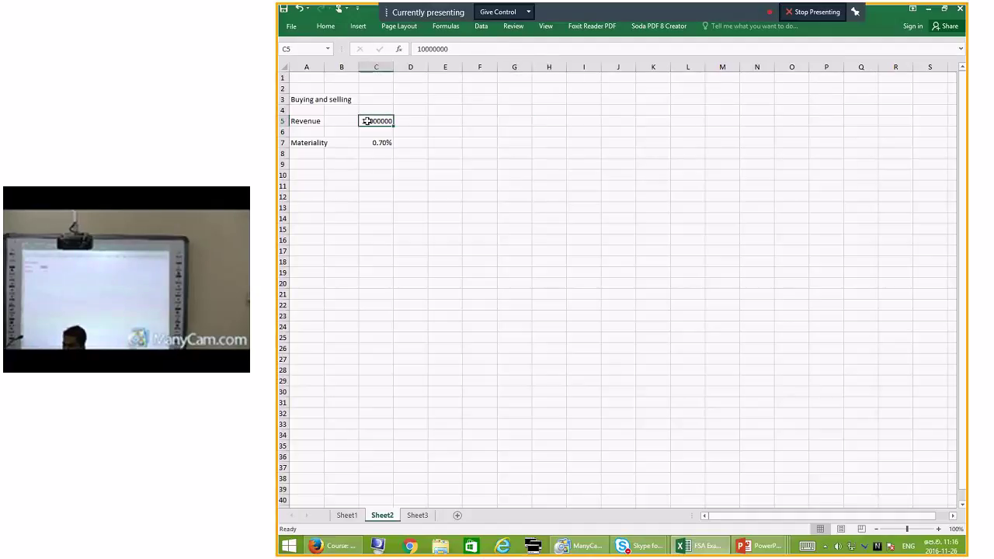
pyautogui.click(327, 26)
pyautogui.click(615, 62)
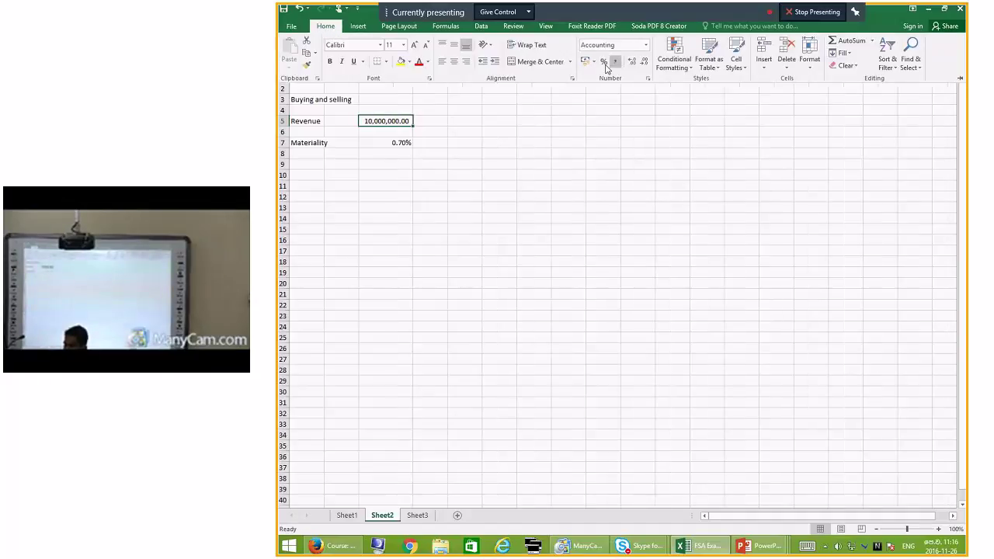
pyautogui.click(392, 165)
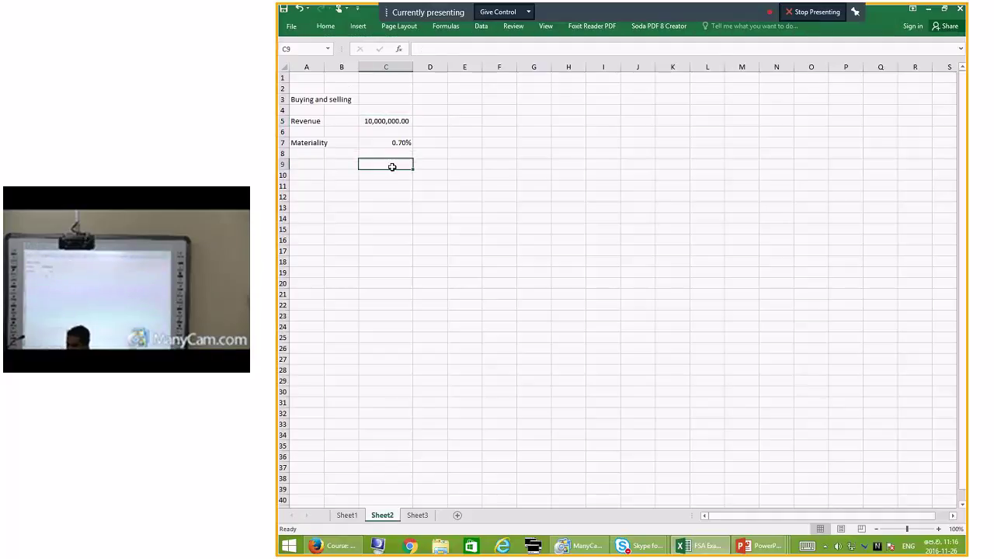
pyautogui.click(305, 164)
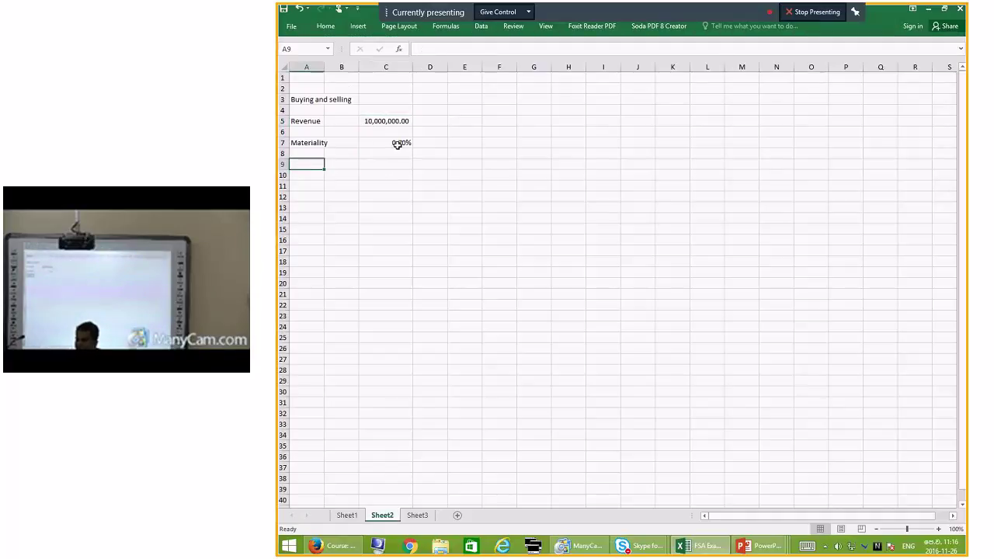
# Step: Move the Materiality label from cell A7 to A9 and enter the label Percentage in A7
pyautogui.click(303, 143)
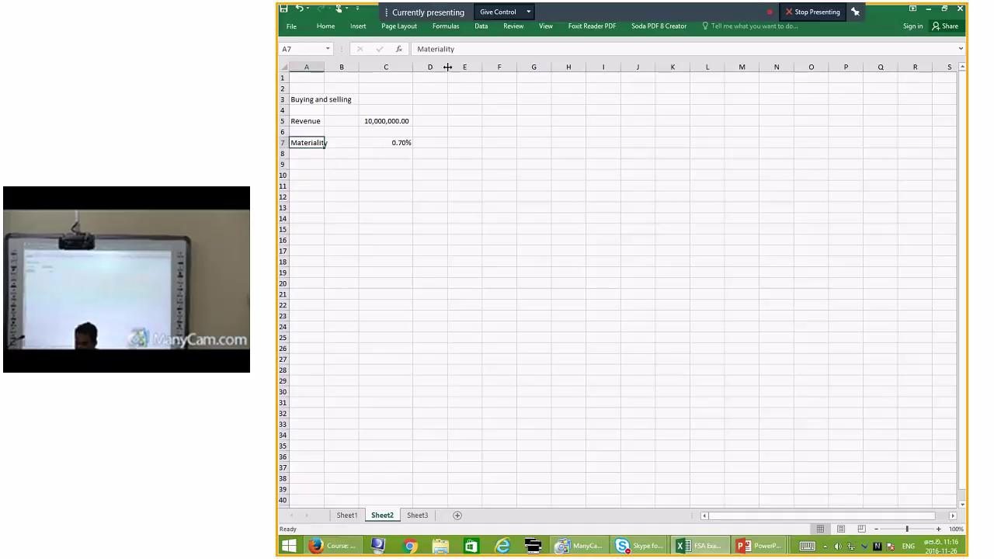
pyautogui.moveTo(302, 148)
pyautogui.mouseDown()
pyautogui.moveTo(302, 164)
pyautogui.moveTo(303, 153)
pyautogui.mouseUp()
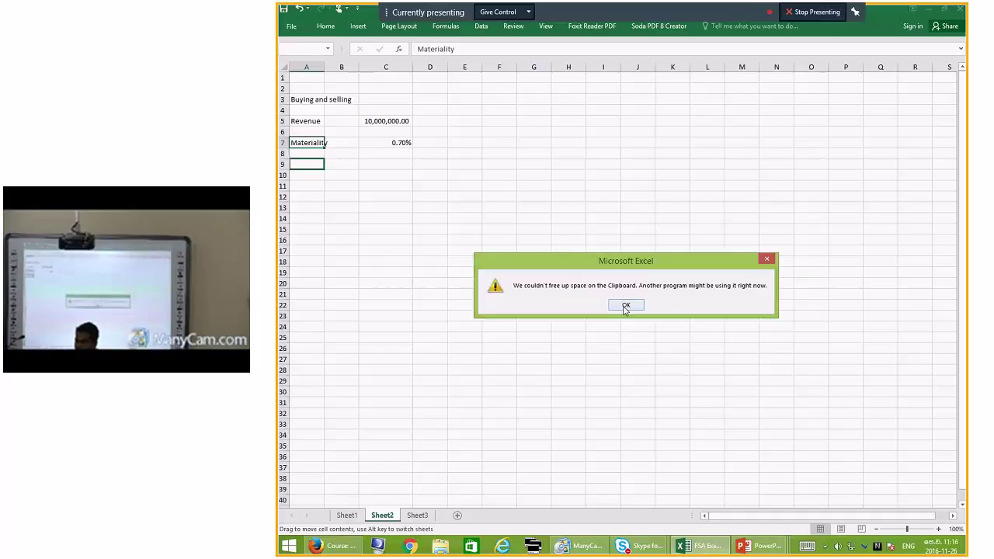
pyautogui.click(627, 306)
pyautogui.click(311, 144)
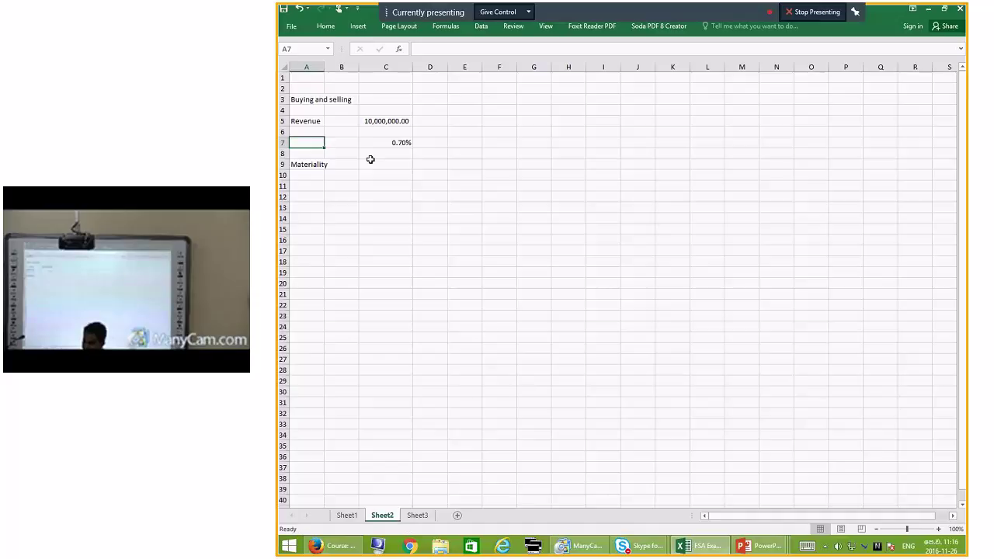
pyautogui.write('Per')
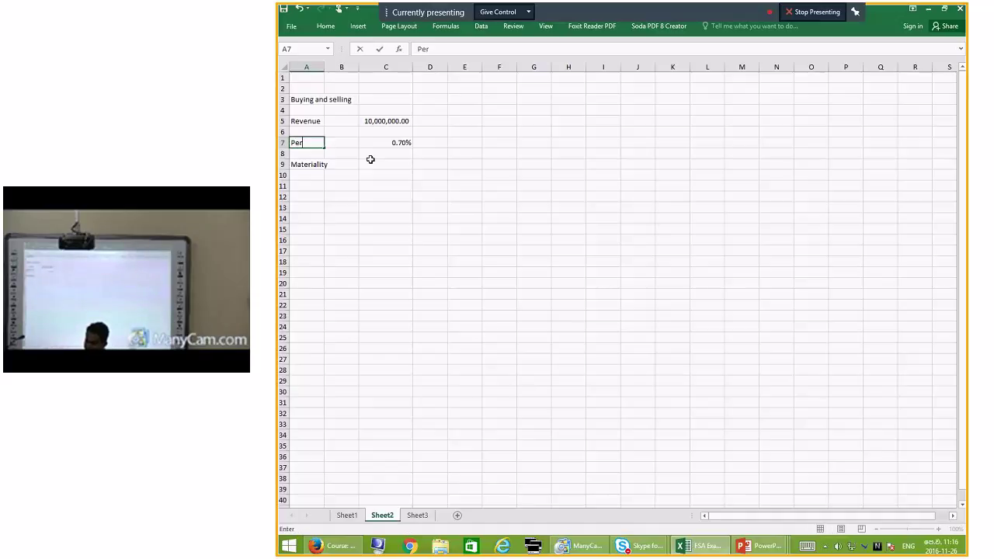
pyautogui.write('centage')
pyautogui.click(372, 155)
# Step: Calculate the materiality in cell C9 by multiplying revenue by percentage with the formula =C5*C7
pyautogui.click(393, 165)
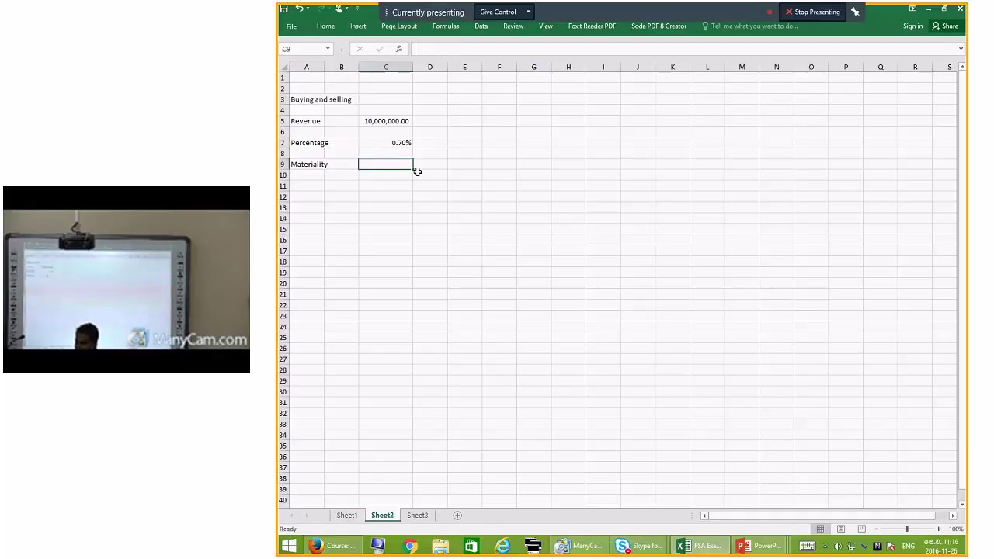
pyautogui.click(387, 120)
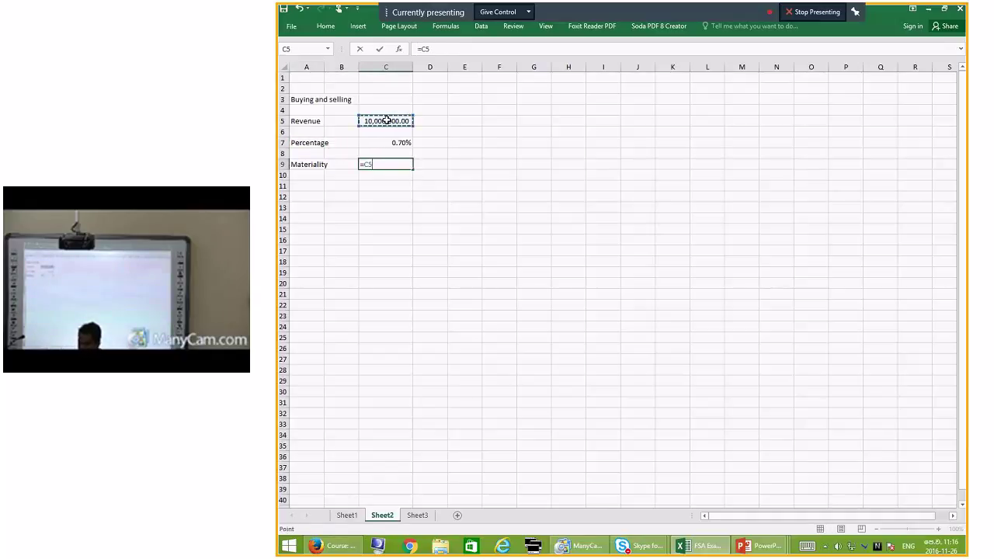
pyautogui.write('*')
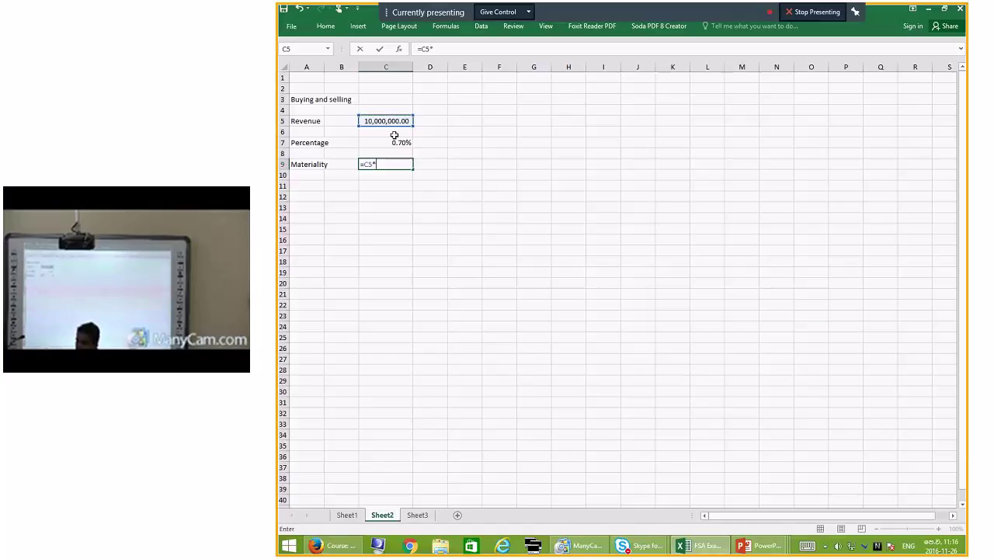
pyautogui.click(400, 142)
pyautogui.press('Return')
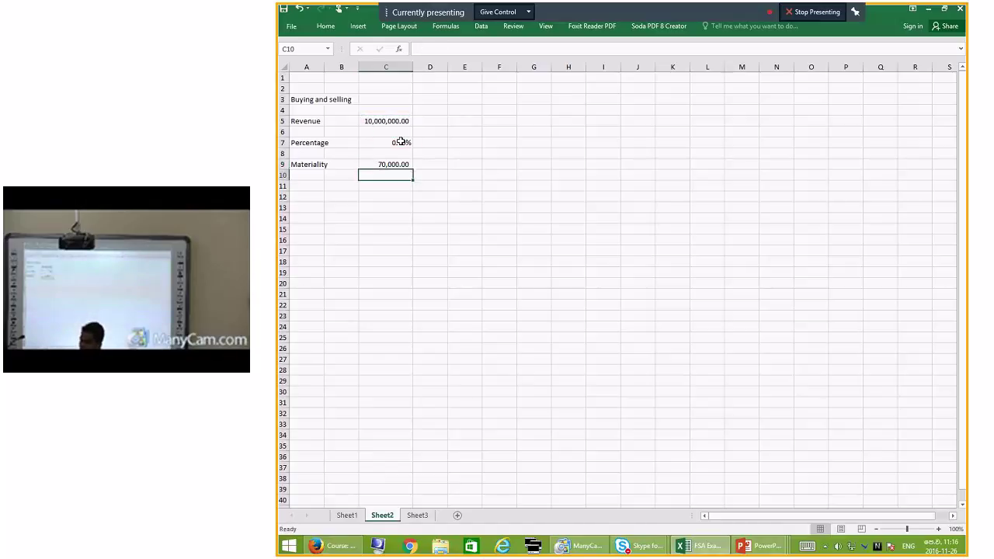
pyautogui.click(472, 166)
pyautogui.click(377, 164)
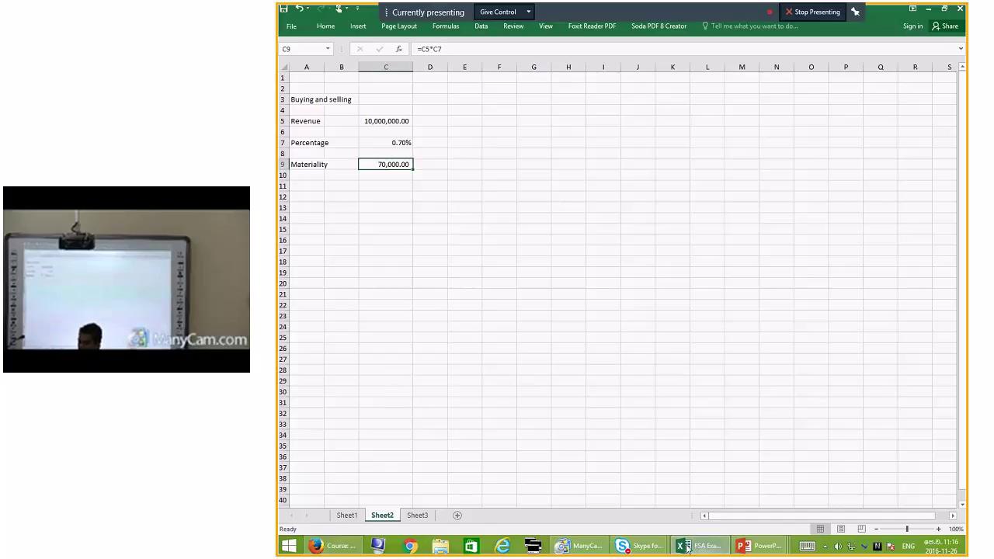
# Step: Change the percentage in cell C7 to 70%
pyautogui.moveTo(689, 548)
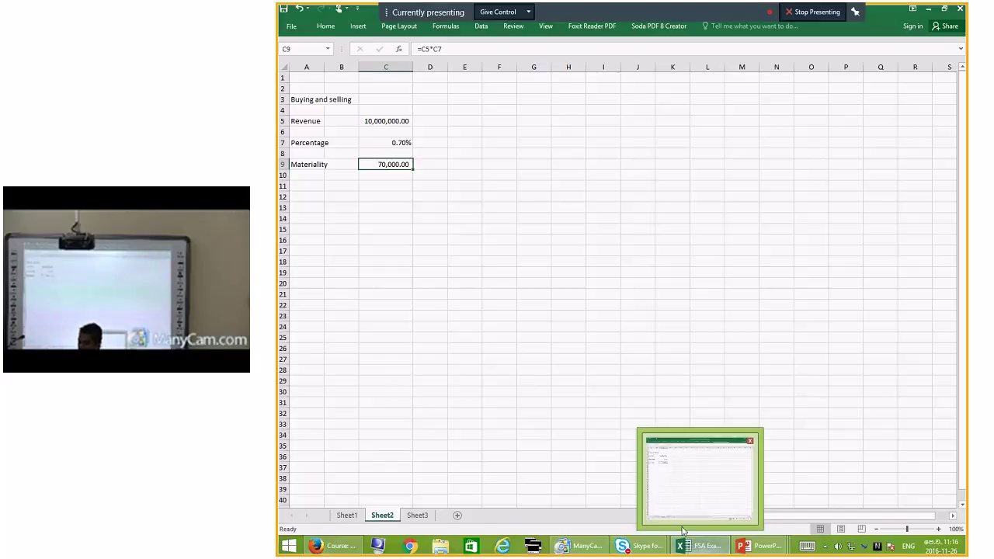
pyautogui.click(399, 144)
pyautogui.click(436, 50)
pyautogui.press('BackSpace')
pyautogui.press('Return')
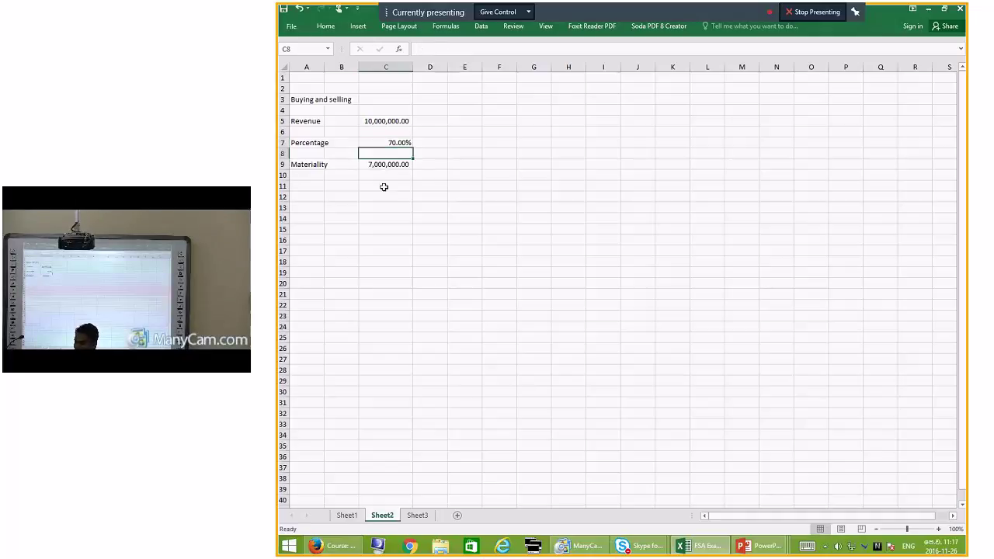
pyautogui.click(392, 164)
pyautogui.click(393, 143)
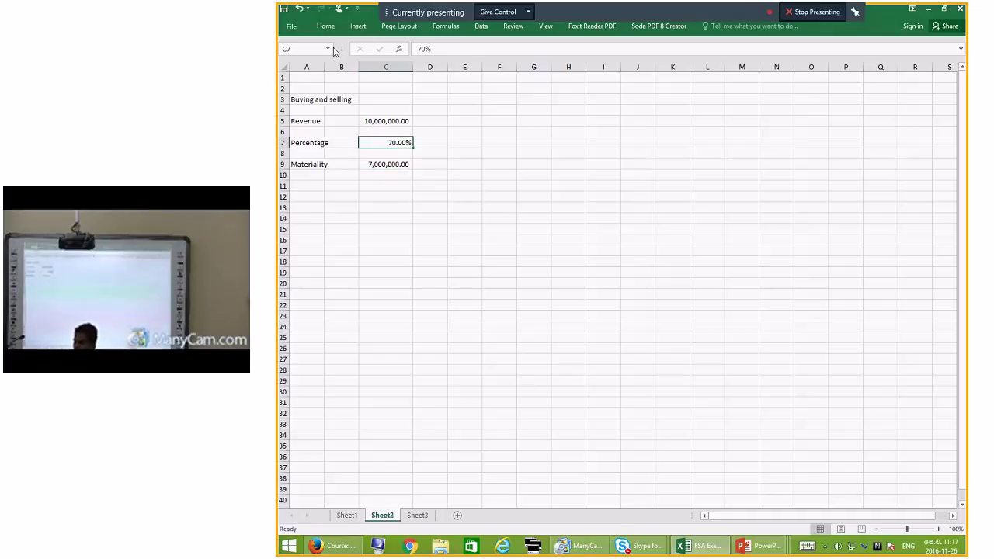
pyautogui.click(326, 26)
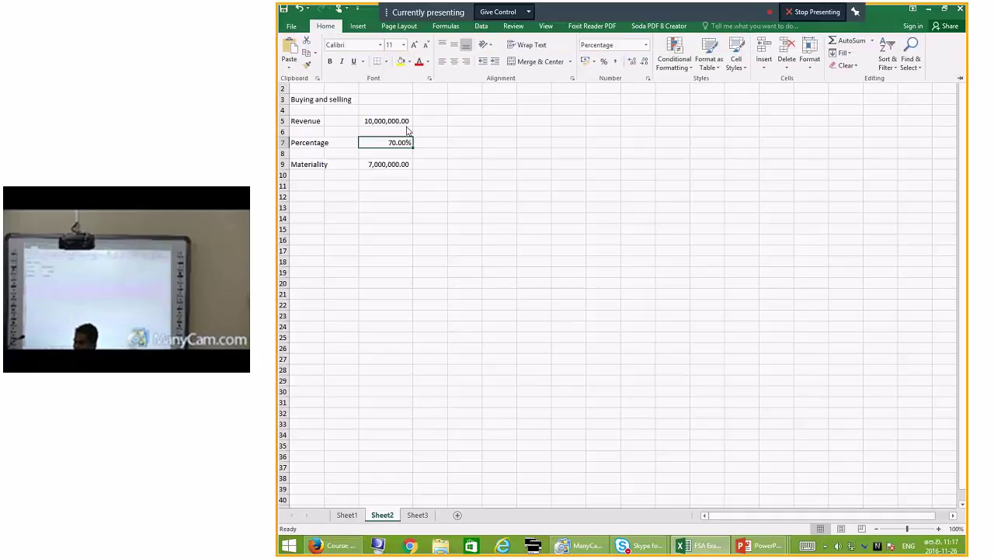
pyautogui.rightClick(384, 145)
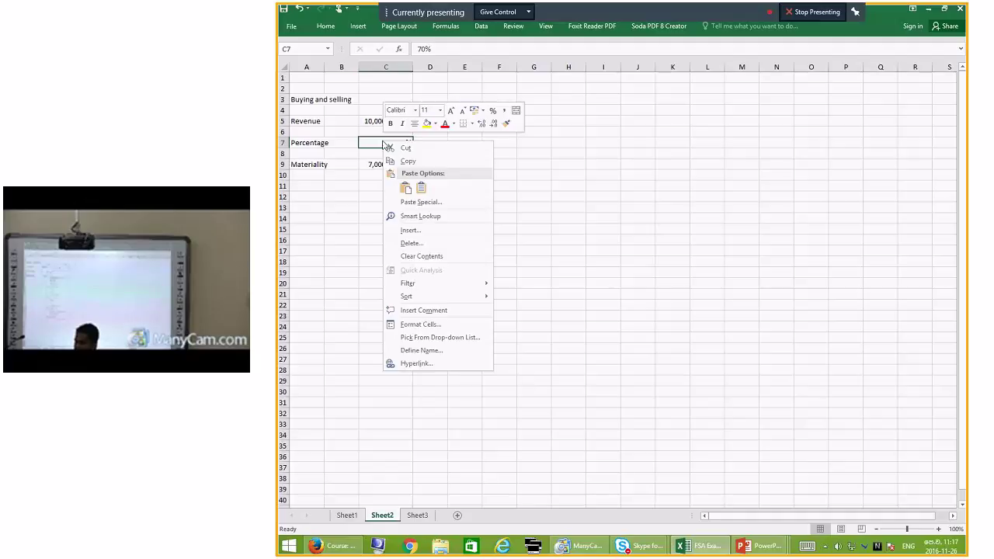
pyautogui.press('Escape')
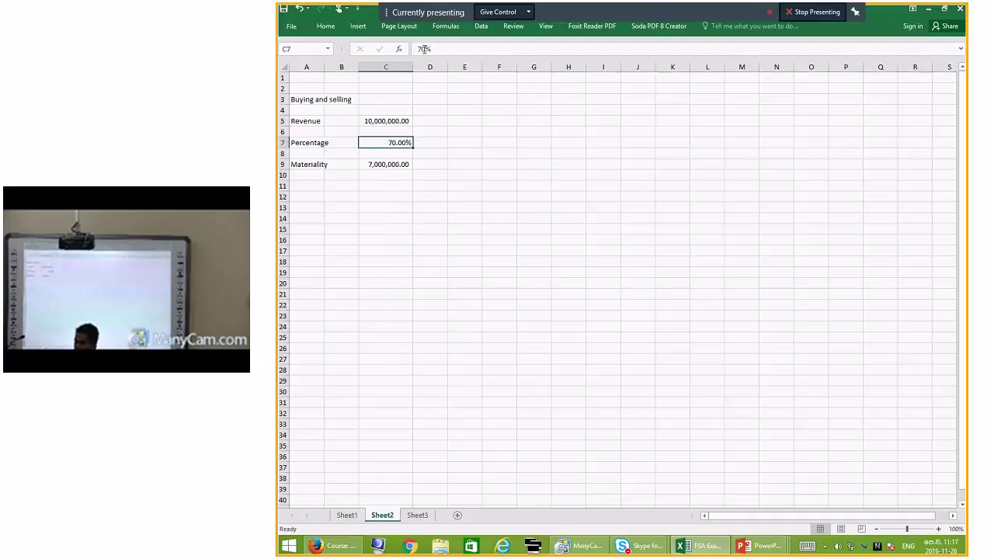
# Step: Set the percentage in cell C7 to 1%
pyautogui.click(426, 50)
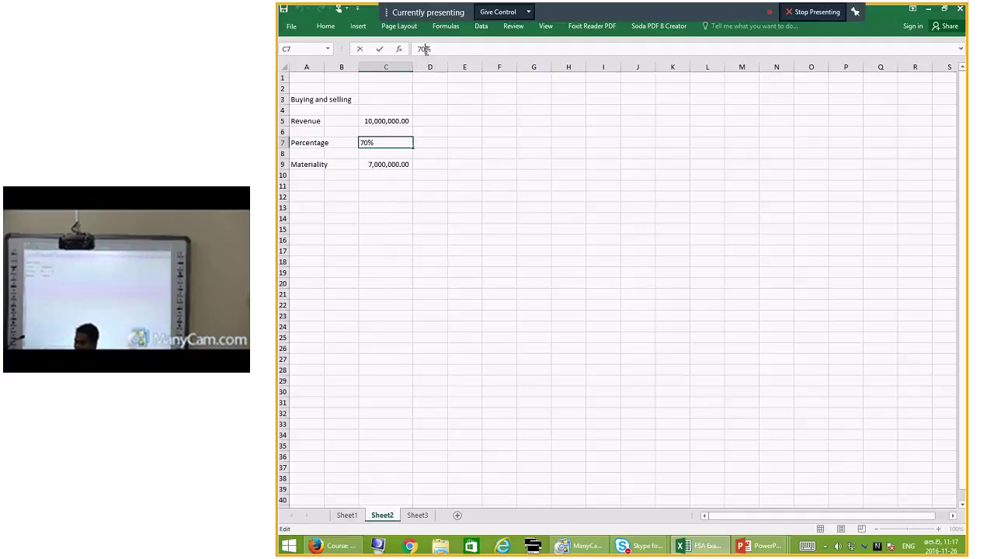
pyautogui.press('BackSpace')
pyautogui.press('BackSpace')
pyautogui.write('1')
pyautogui.press('Return')
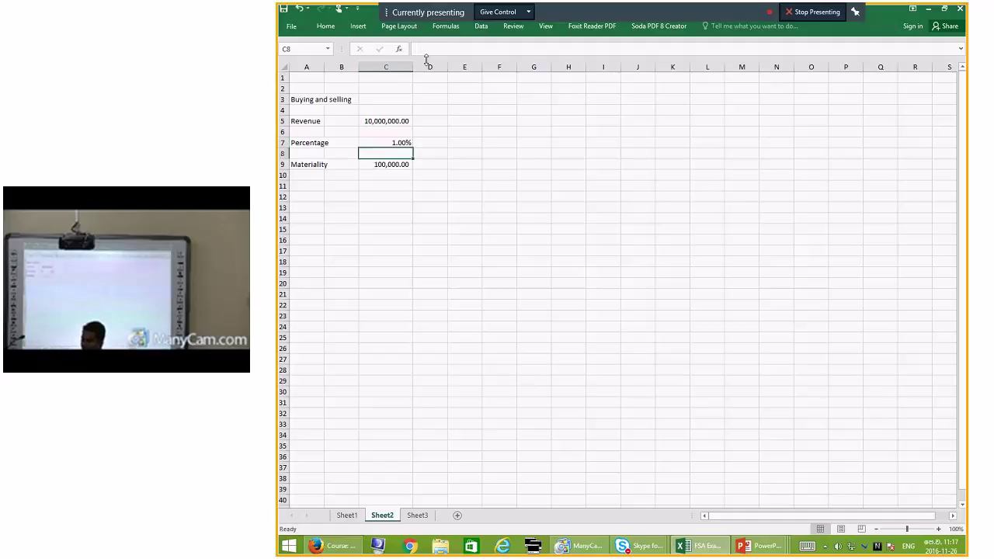
pyautogui.click(381, 165)
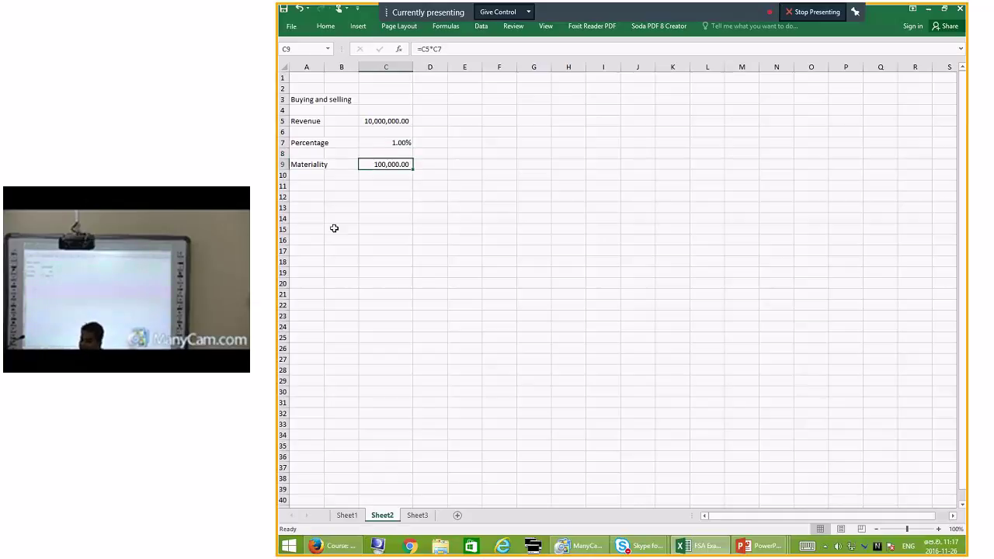
# Step: Extend the Materiality label in cell A9 to read Materiality level
pyautogui.click(302, 165)
pyautogui.click(467, 48)
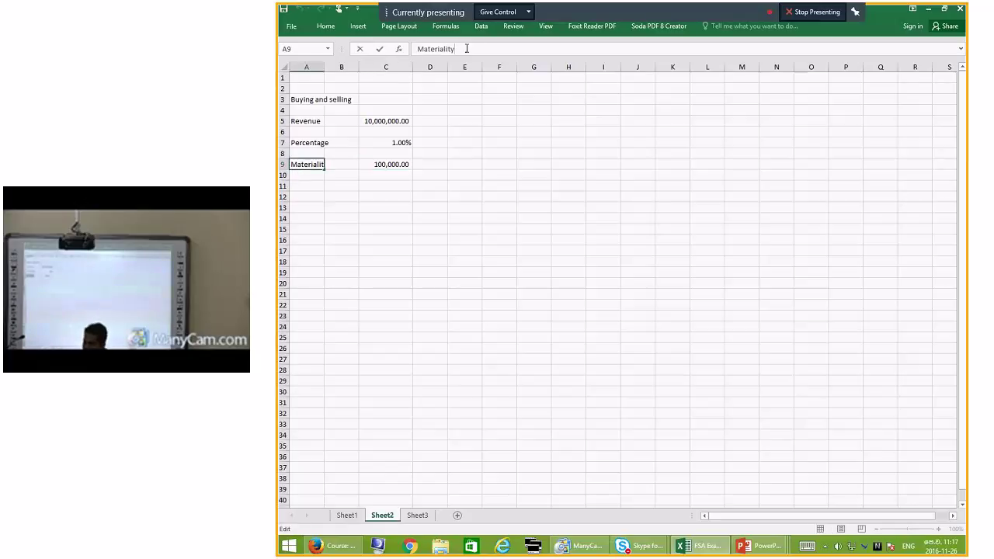
pyautogui.write('leve')
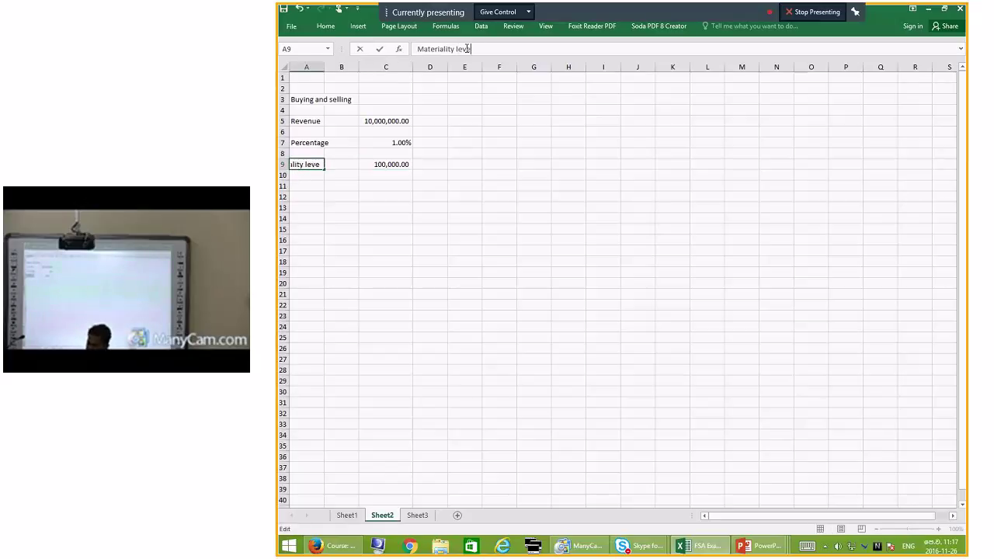
pyautogui.write('l')
pyautogui.press('Return')
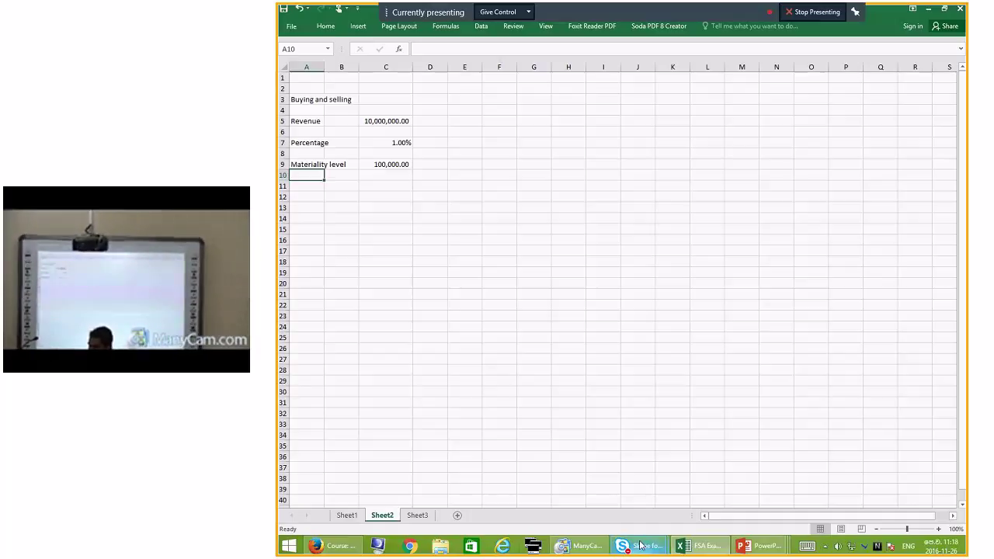
# Step: Check the participants' chat replies in the Skype for Business meeting window, and return to the Excel worksheet
pyautogui.moveTo(642, 546)
pyautogui.click(677, 475)
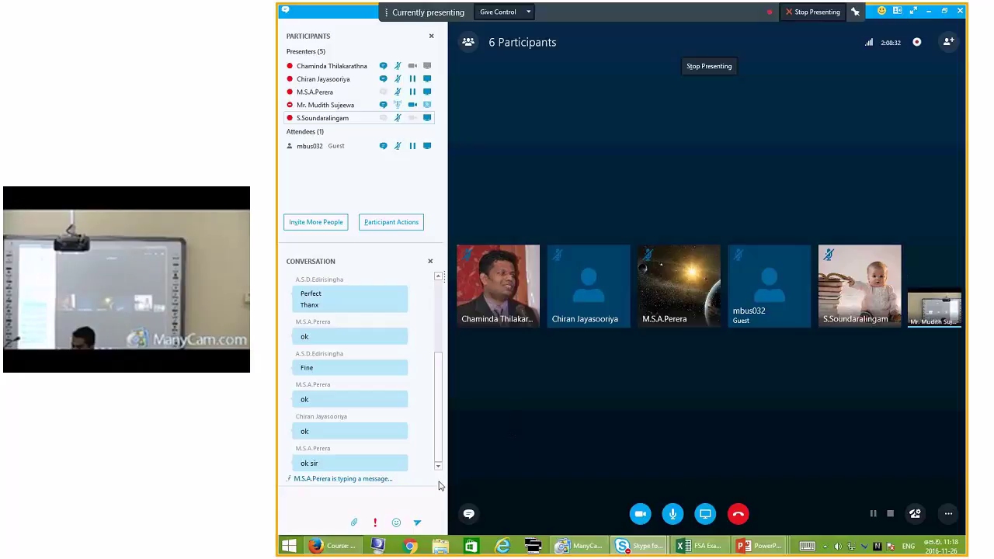
pyautogui.moveTo(587, 550)
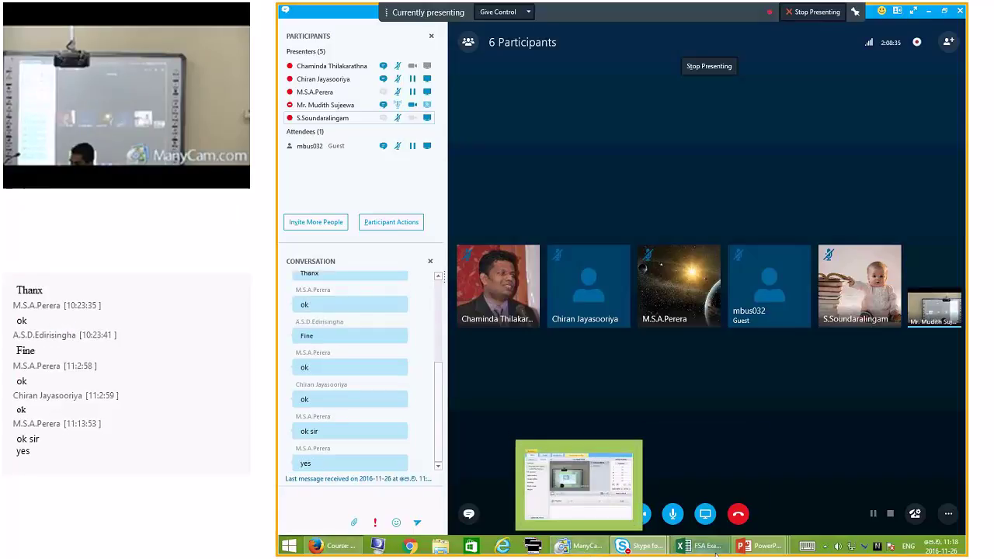
pyautogui.click(699, 525)
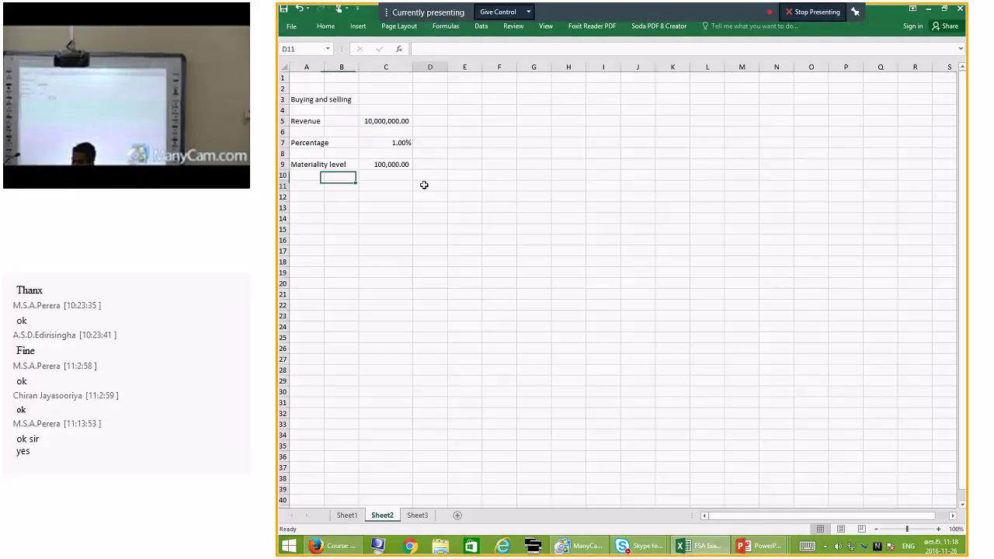
pyautogui.press('Down')
pyautogui.click(397, 205)
pyautogui.click(393, 187)
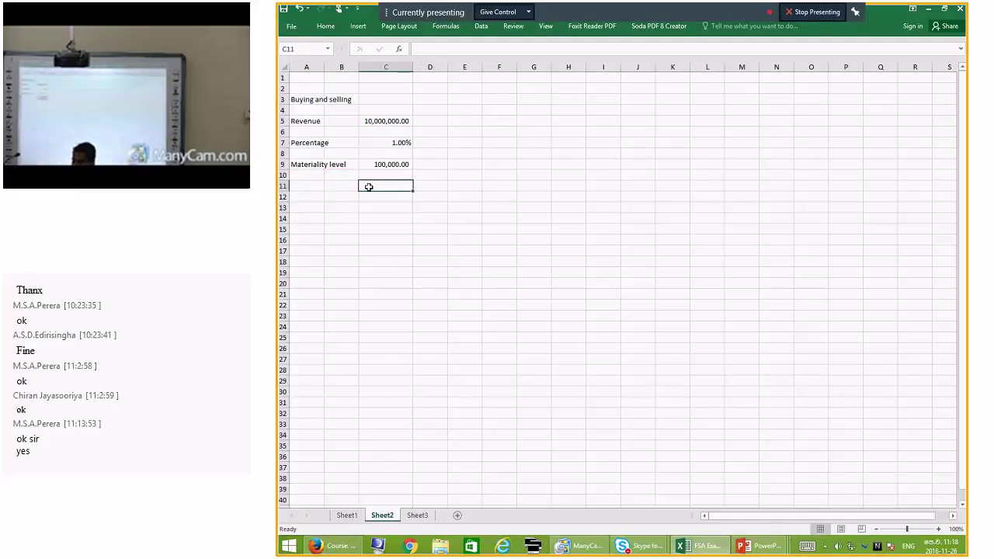
pyautogui.press('Home')
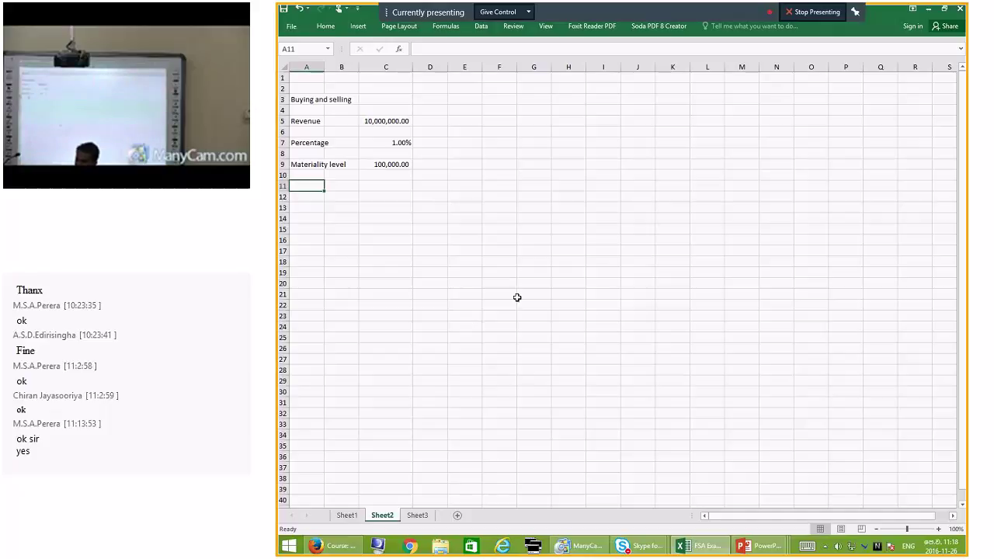
pyautogui.click(307, 132)
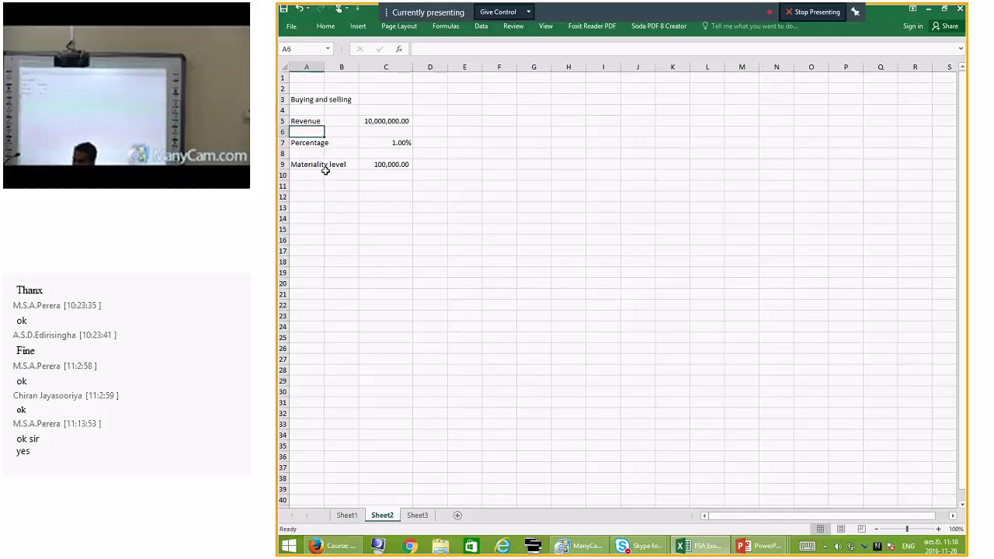
# Step: Enter the label Purchases in cell A12 and the amount 700000000 in cell C12
pyautogui.click(303, 196)
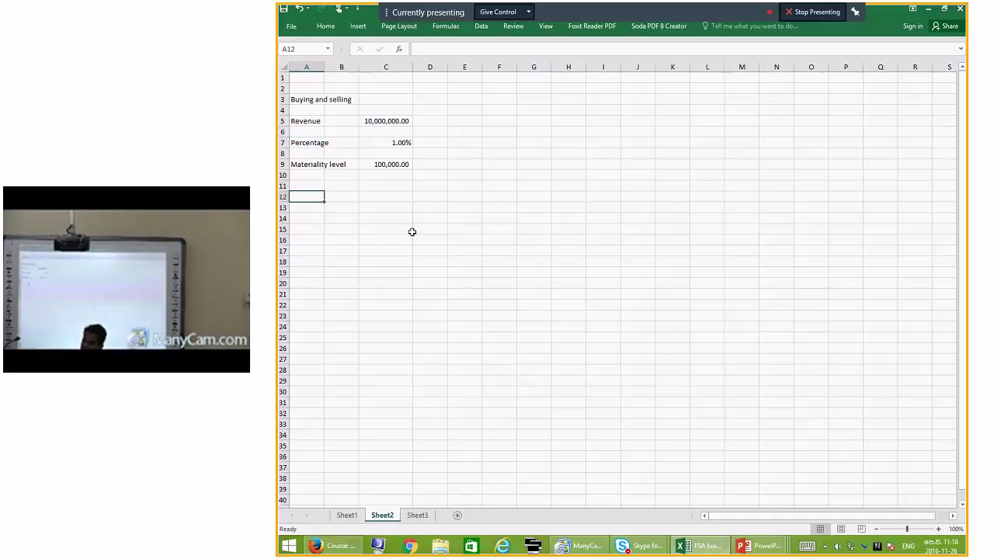
pyautogui.write('Pu')
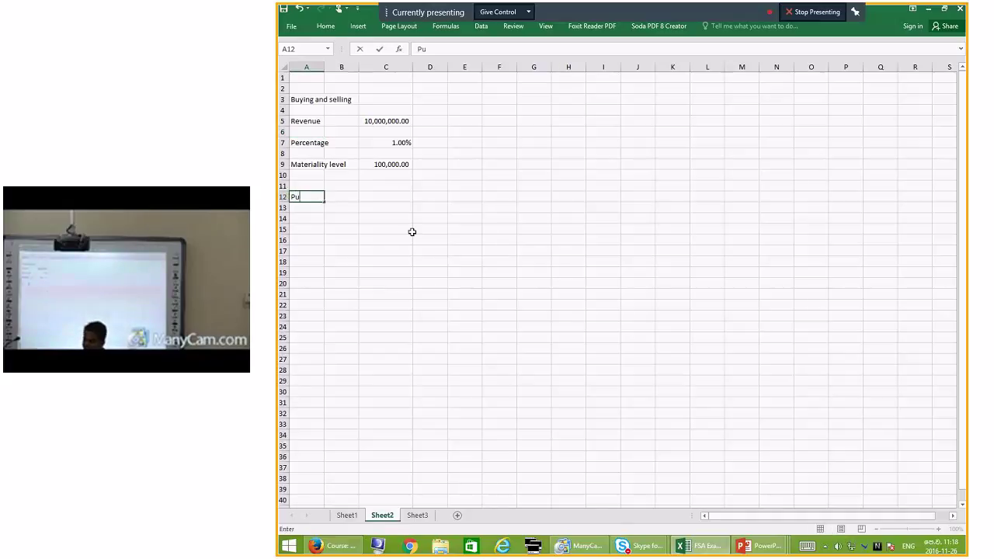
pyautogui.write('rchases')
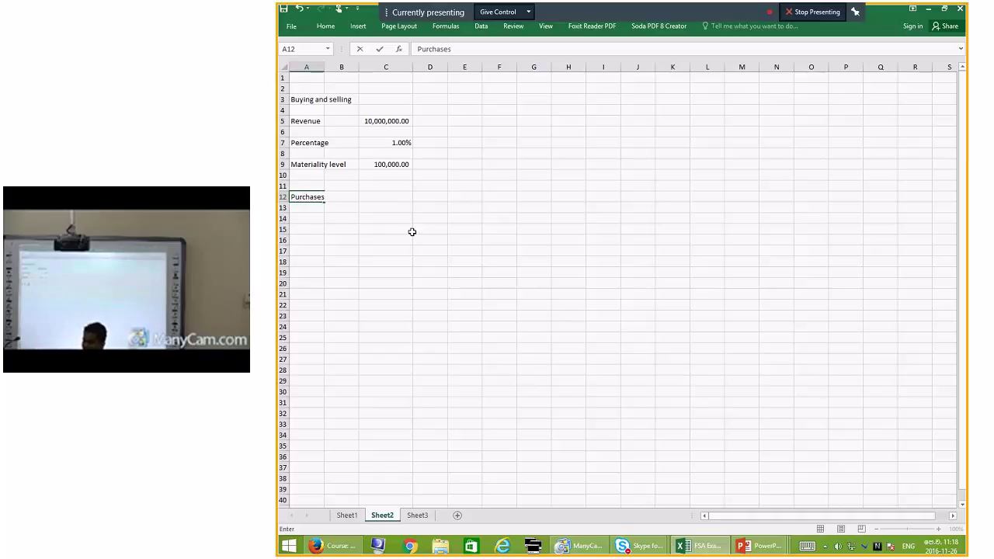
pyautogui.click(383, 197)
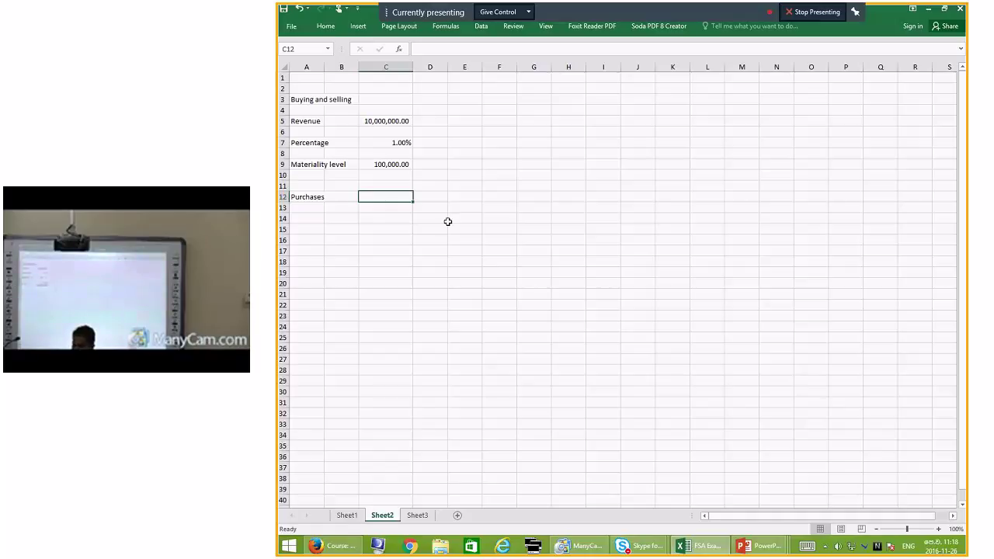
pyautogui.write('7')
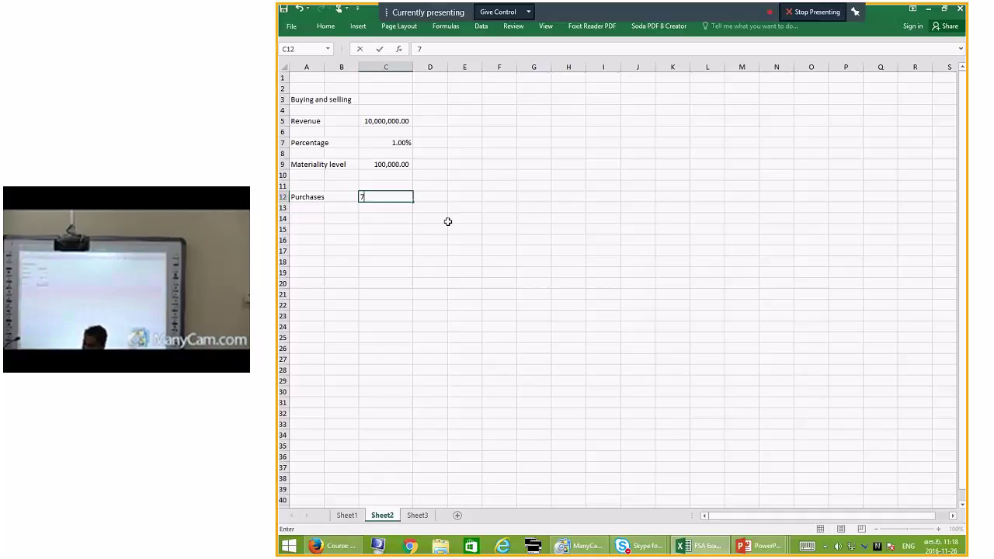
pyautogui.write('00000000')
pyautogui.press('Return')
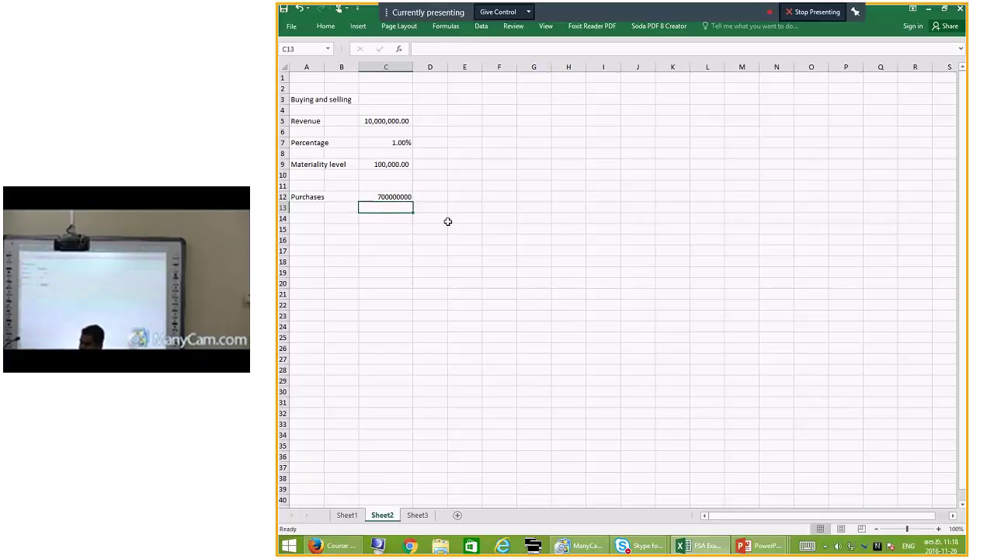
# Step: Format the purchases amount in cell C12 with the comma number style
pyautogui.press('Up')
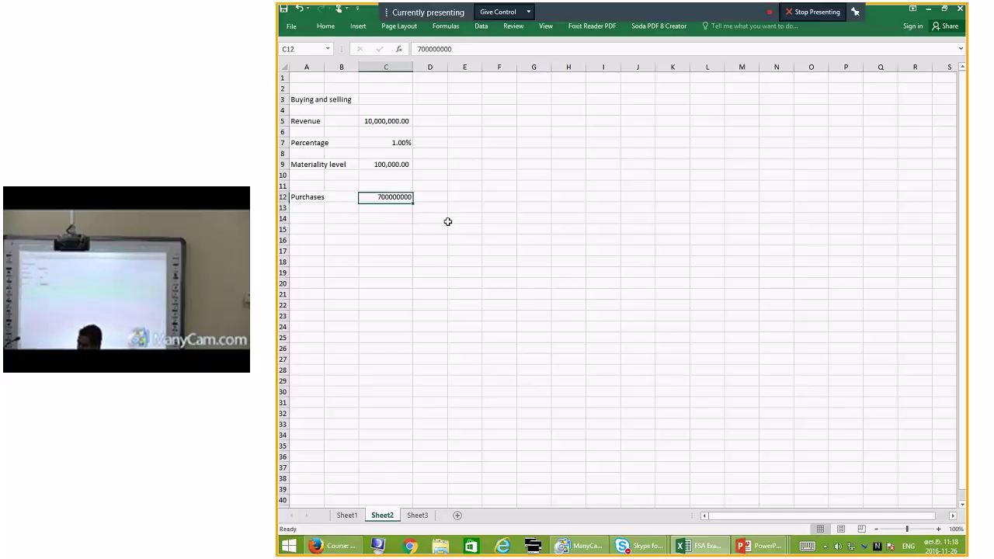
pyautogui.click(326, 27)
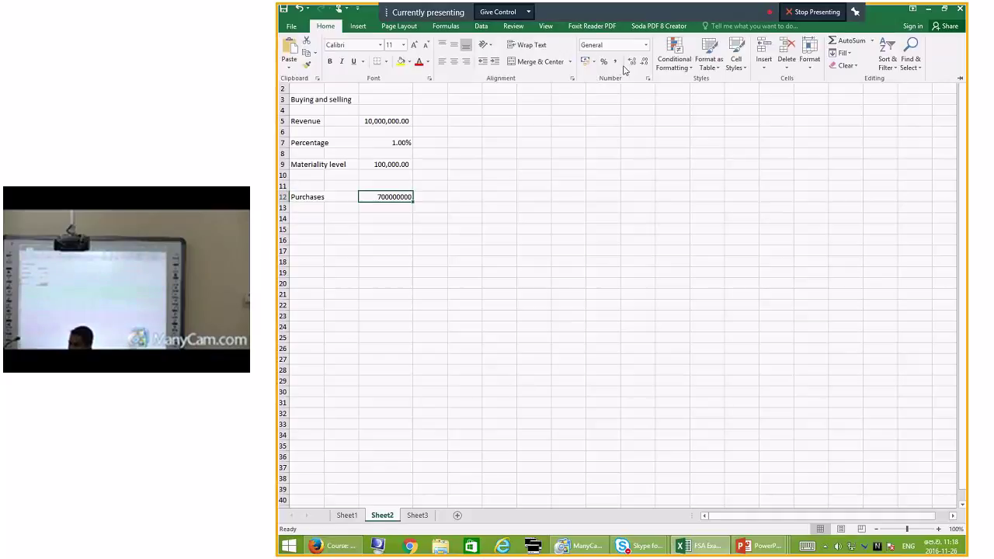
pyautogui.click(615, 62)
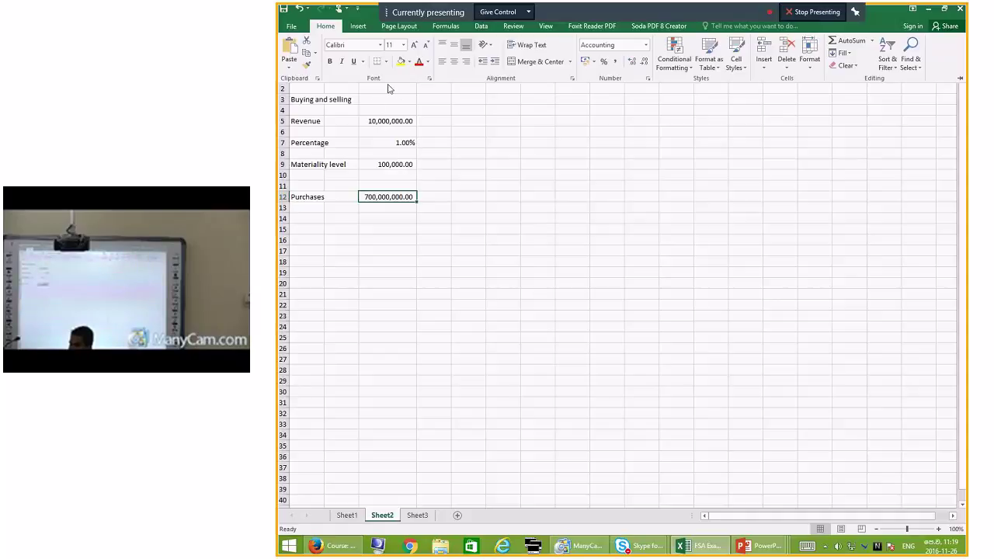
pyautogui.press('Escape')
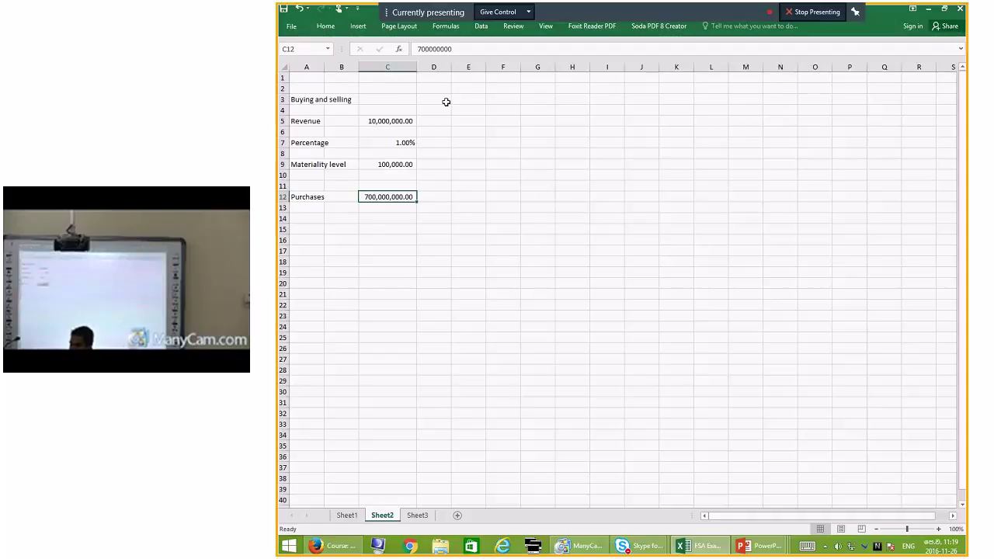
# Step: Correct the purchases amount in cell C12 to 7,000,000
pyautogui.click(456, 51)
pyautogui.press('BackSpace')
pyautogui.press('BackSpace')
pyautogui.press('Return')
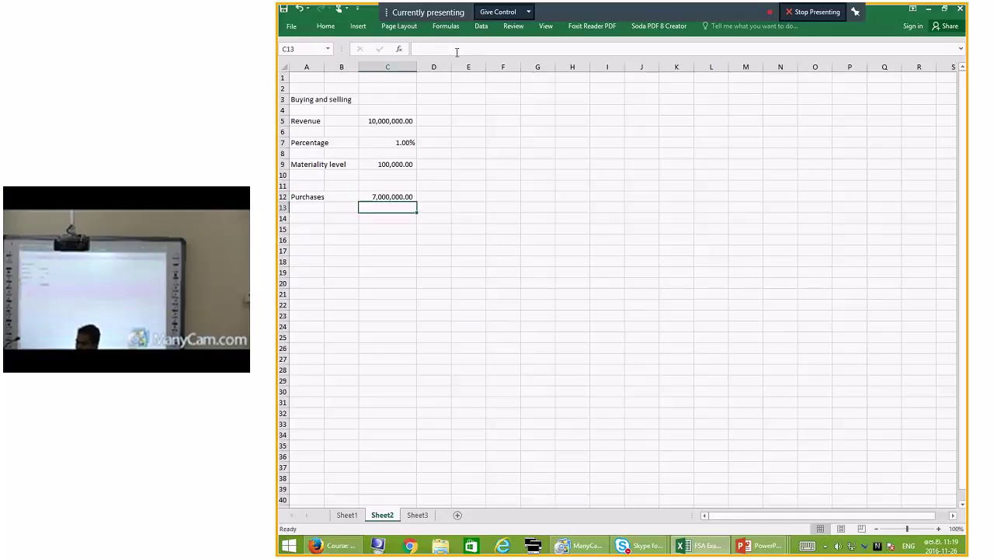
# Step: Enter the label Sample size in cell A14 below the purchases row
pyautogui.click(313, 218)
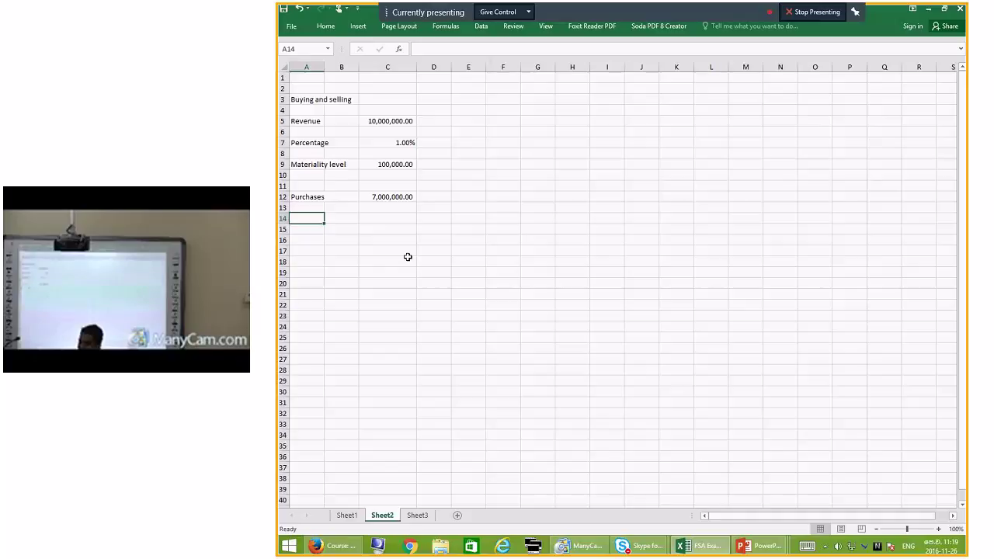
pyautogui.write('S')
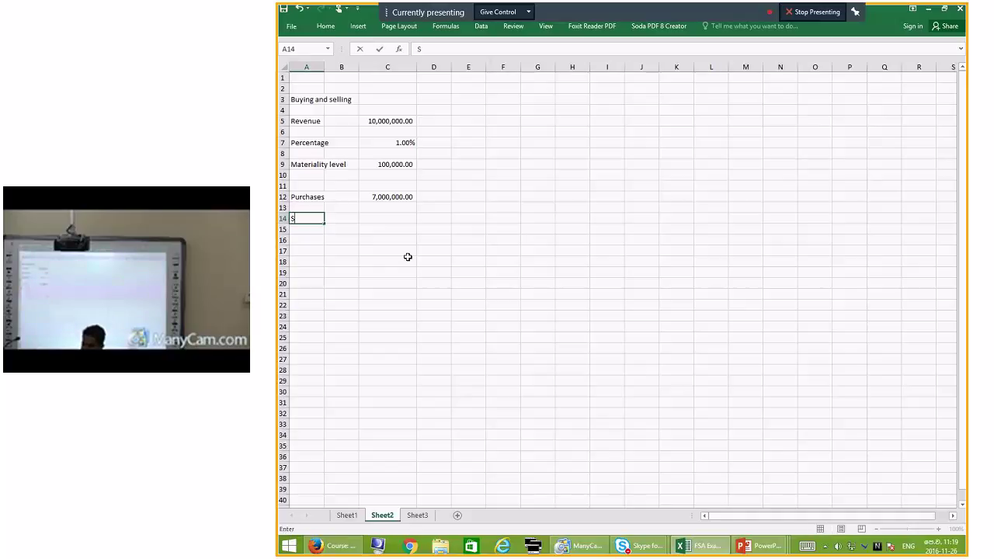
pyautogui.write('ample siz')
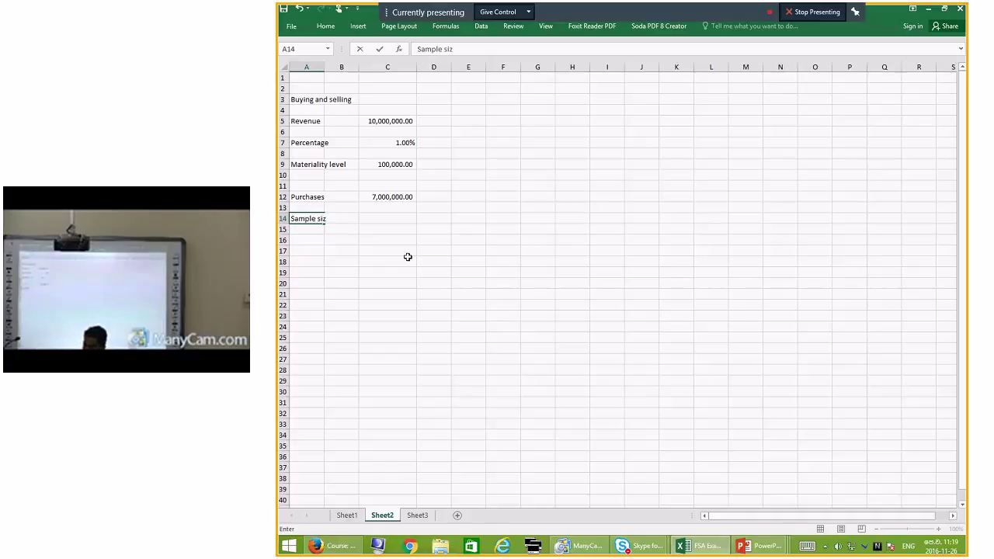
pyautogui.write('e')
# Step: Calculate the sample size in cell C14 by dividing purchases by the materiality level with the formula =C12/C9
pyautogui.click(379, 217)
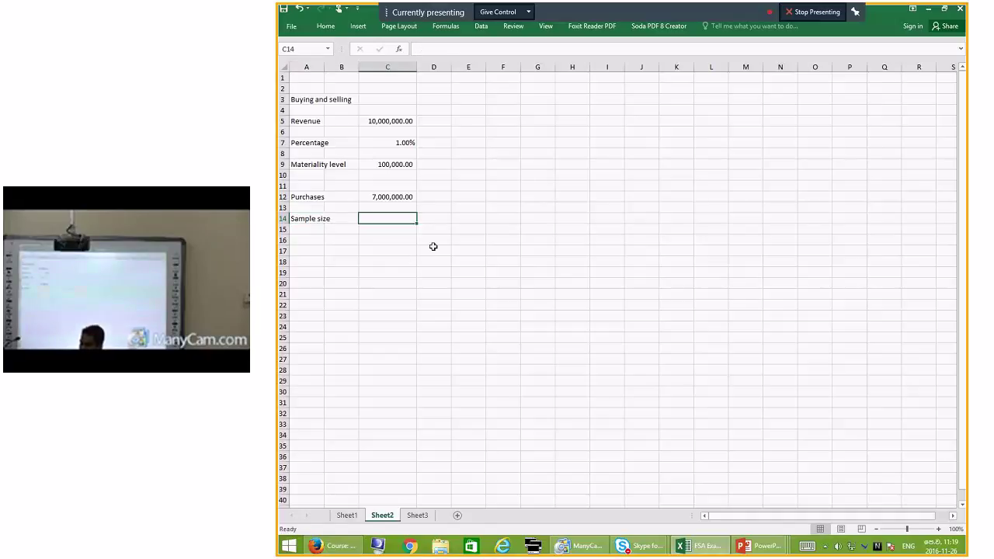
pyautogui.write('=')
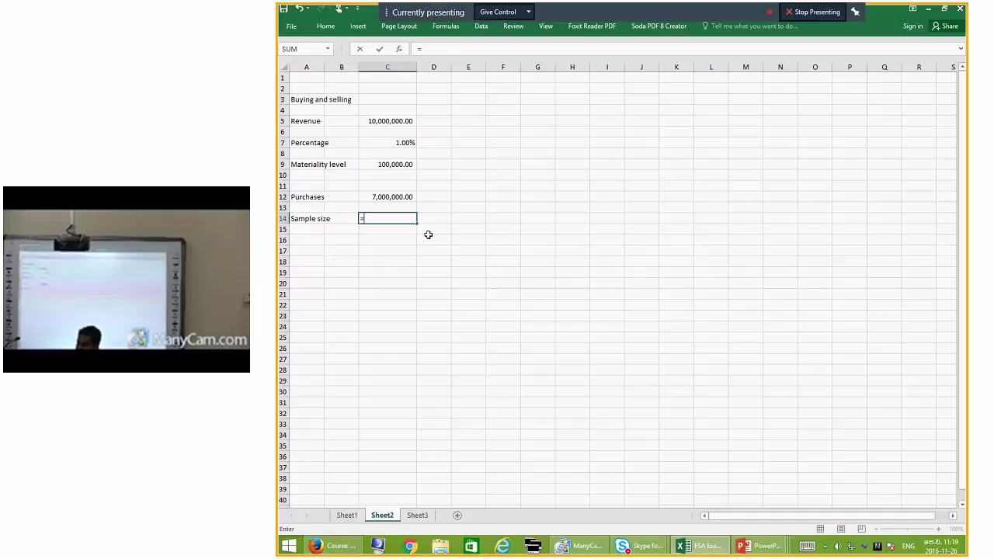
pyautogui.click(391, 199)
pyautogui.write('/')
pyautogui.click(394, 165)
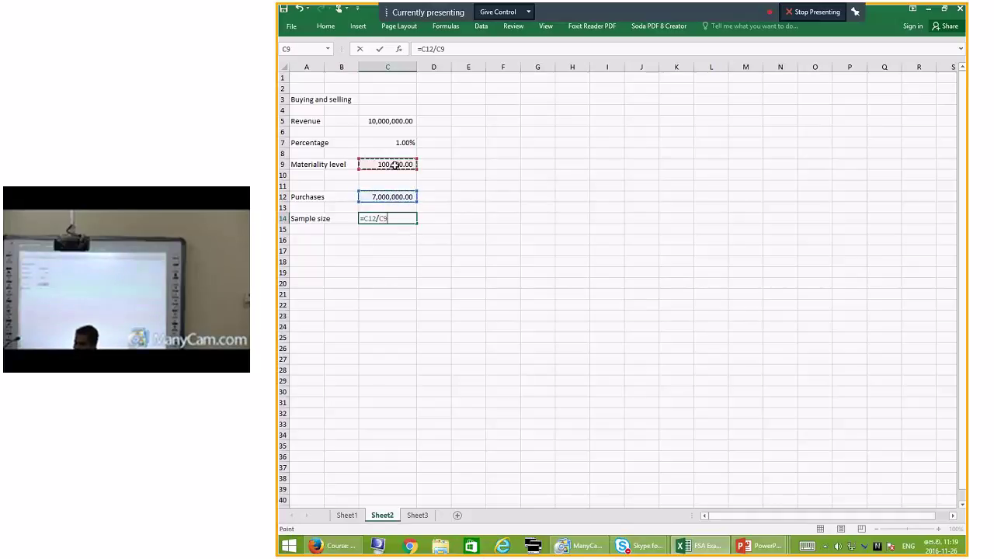
pyautogui.press('Return')
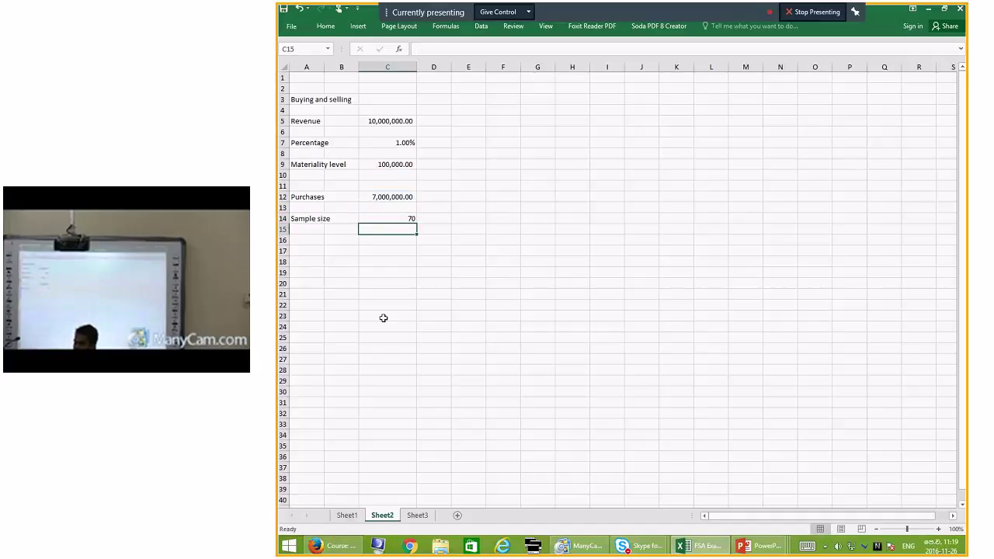
# Step: Add the note Population/ML in cell D14 beside the sample size
pyautogui.click(412, 250)
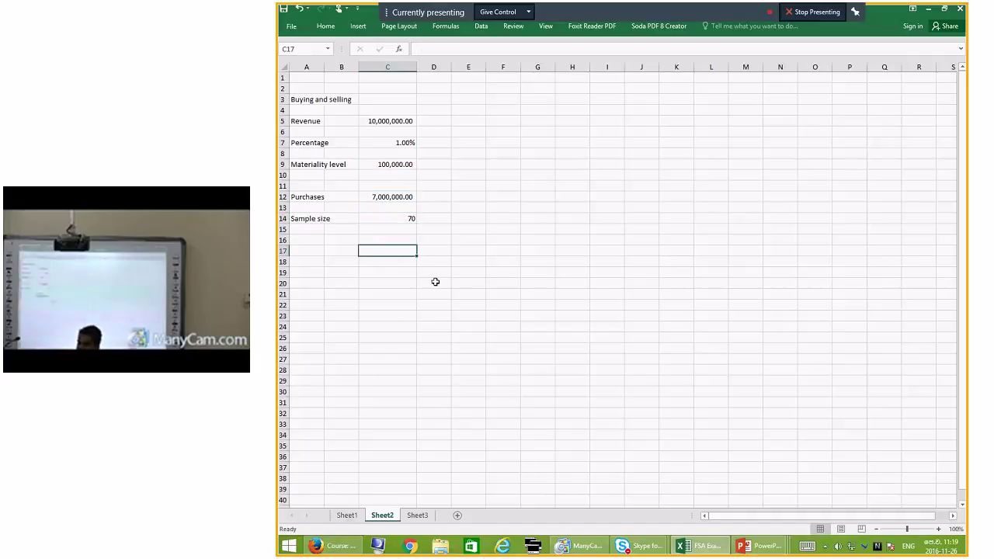
pyautogui.click(446, 218)
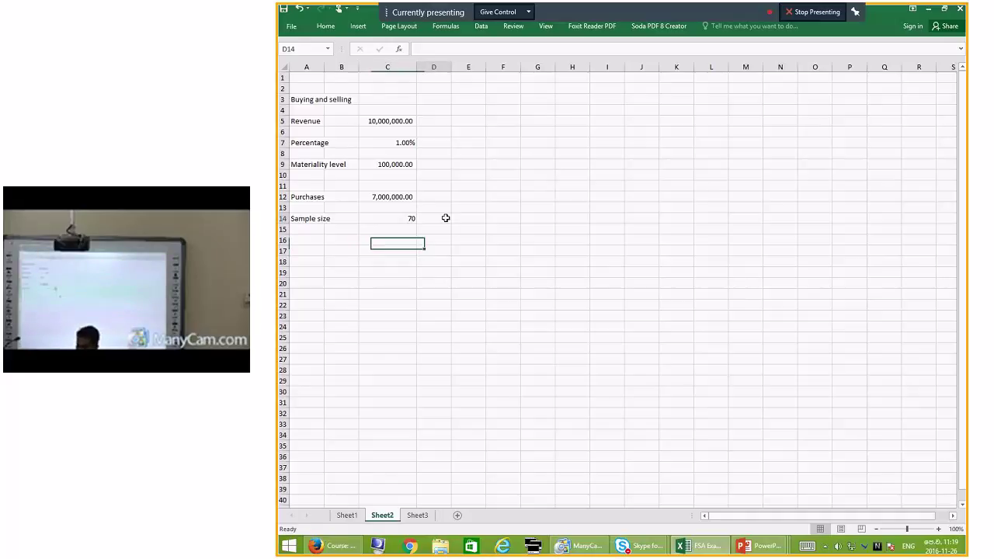
pyautogui.write('Popu')
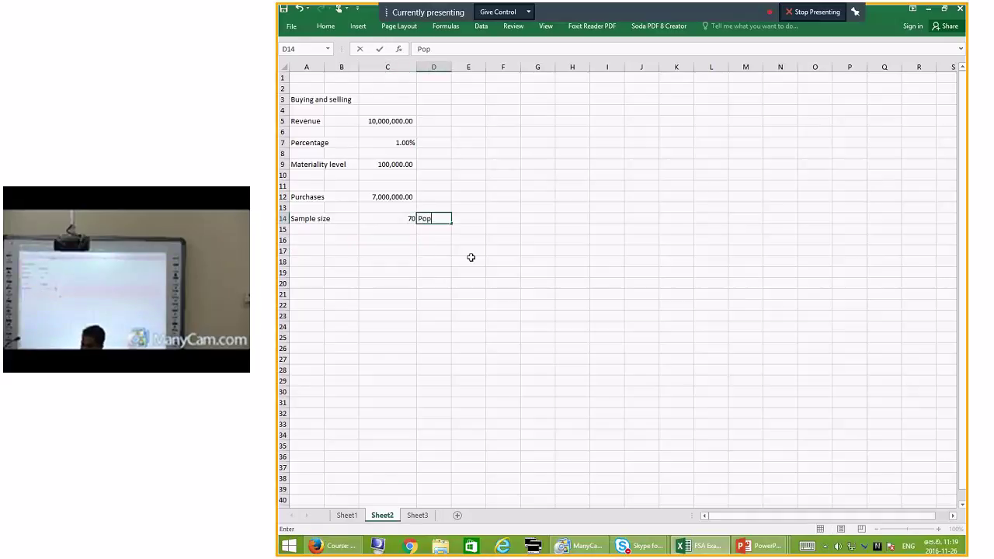
pyautogui.write('tion')
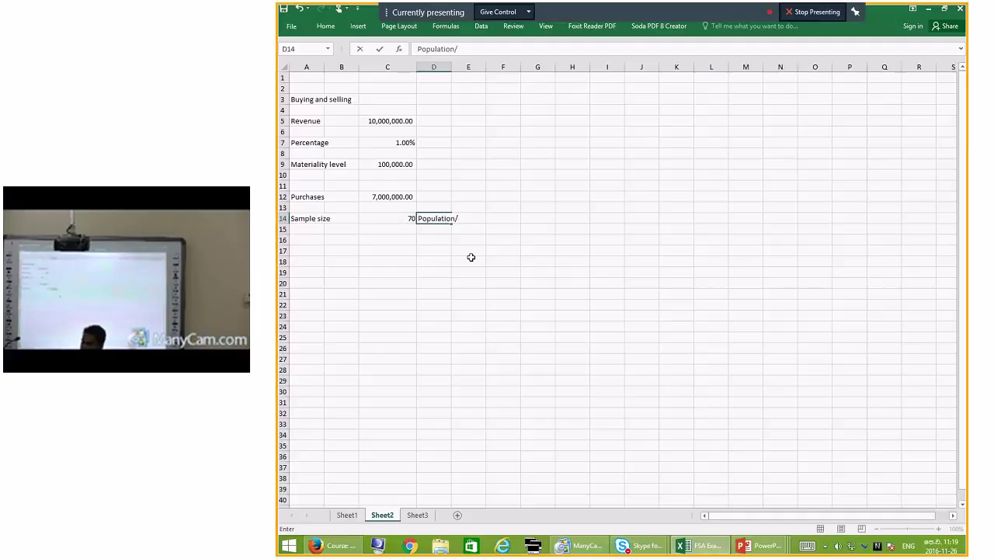
pyautogui.write('/ML')
pyautogui.press('Return')
pyautogui.press('Return')
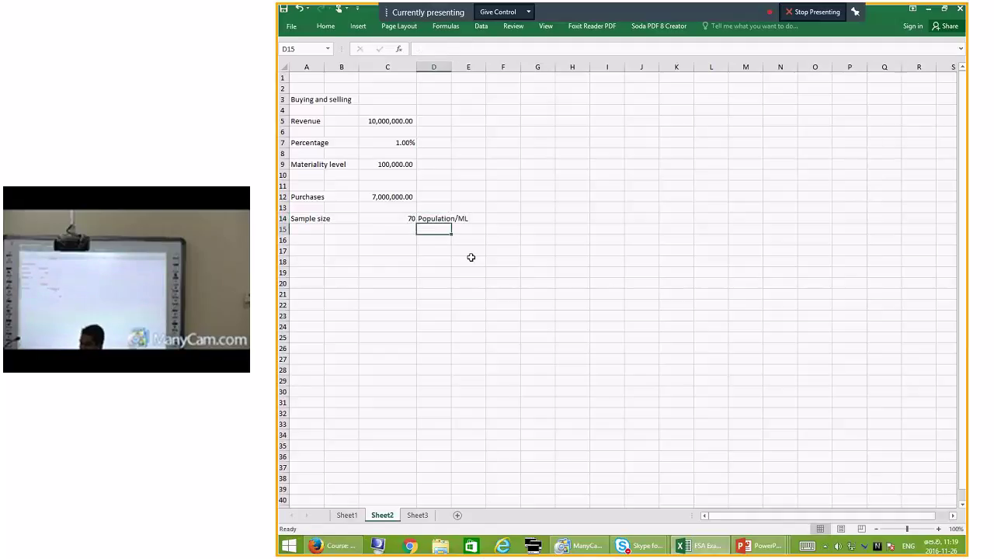
pyautogui.press('Return')
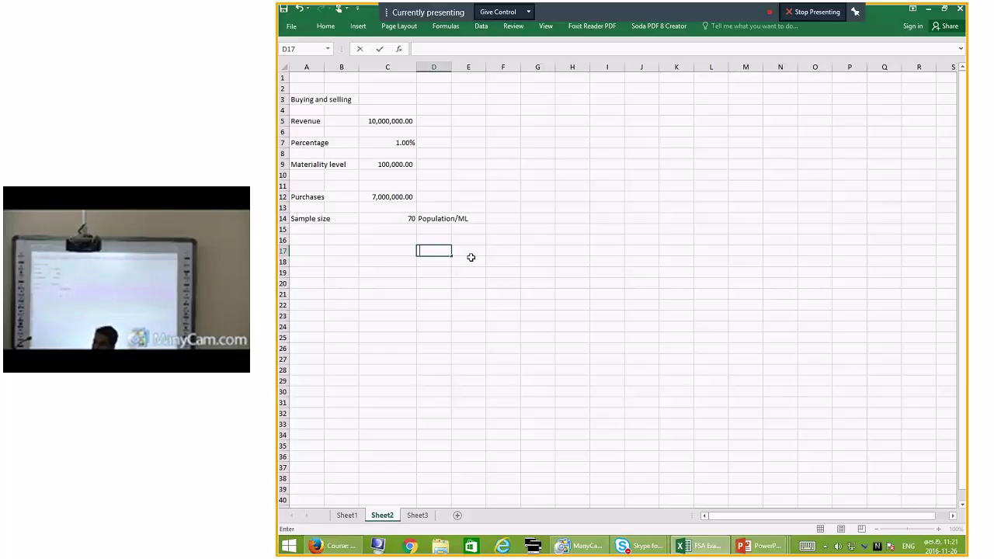
pyautogui.press('Escape')
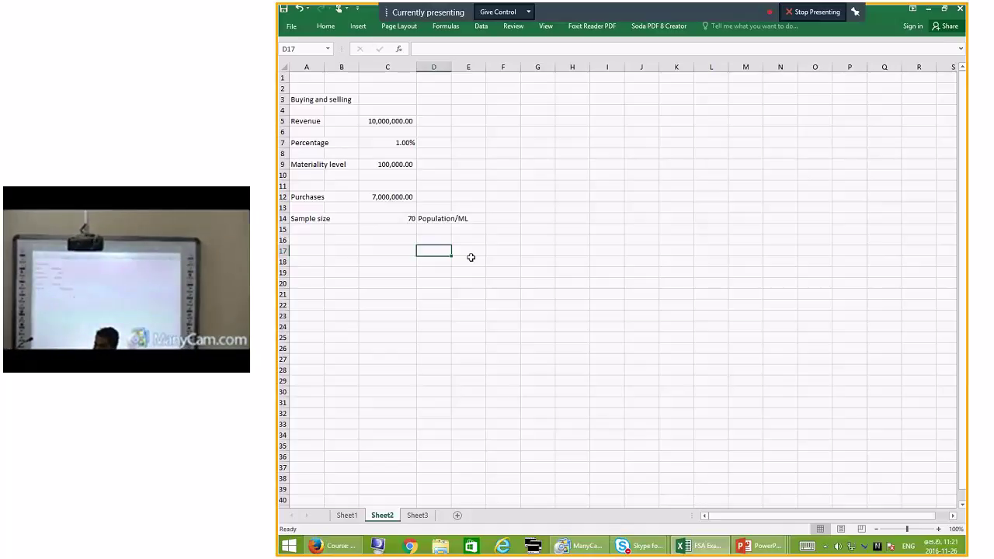
pyautogui.click(441, 143)
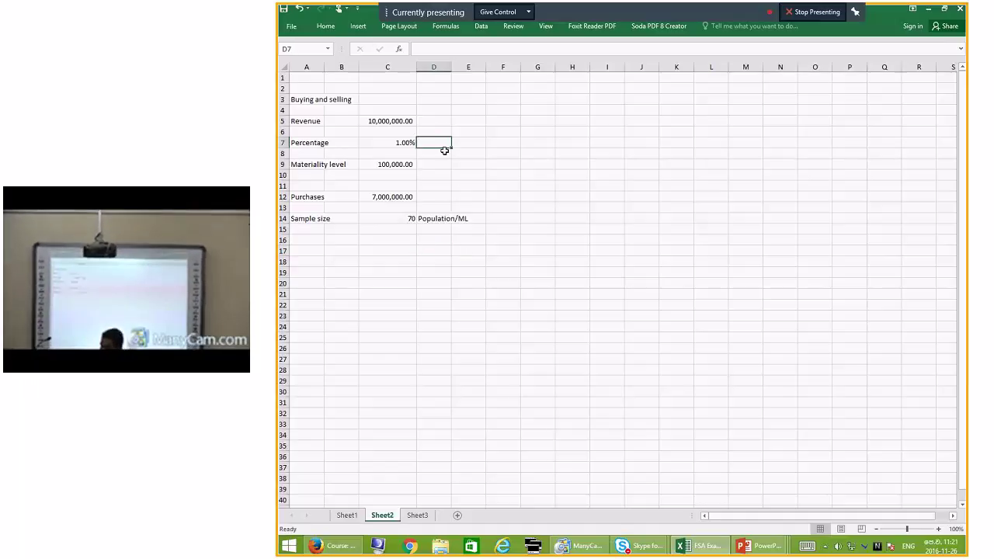
pyautogui.click(406, 148)
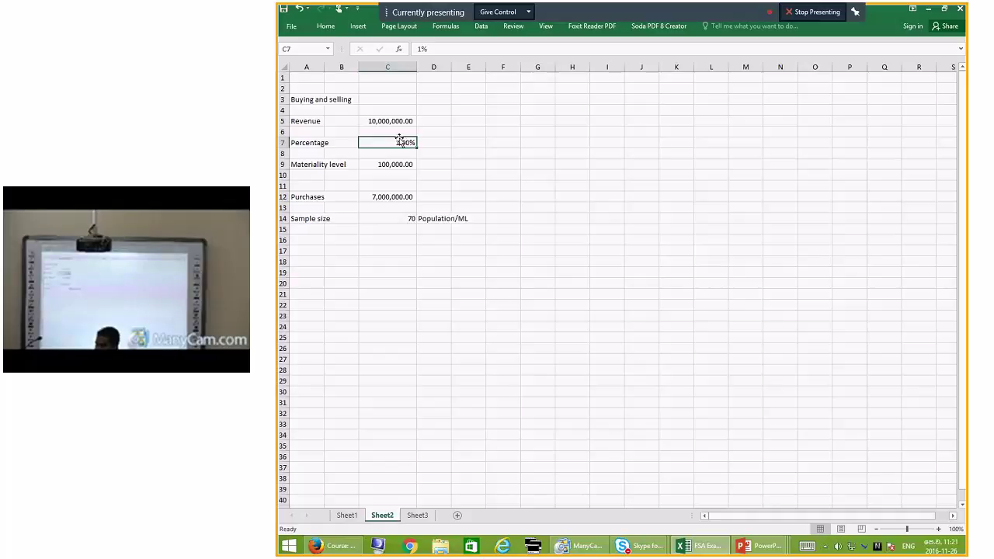
pyautogui.click(429, 142)
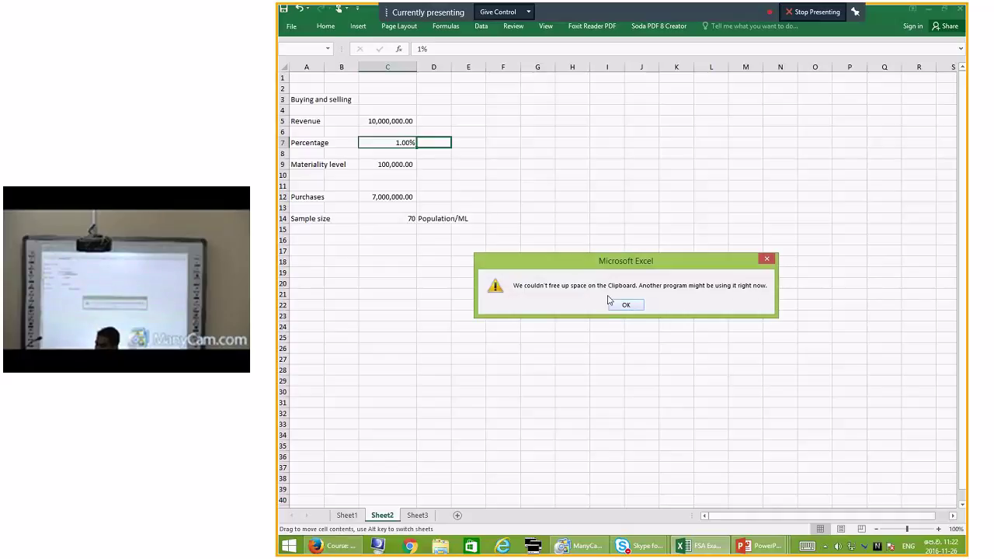
pyautogui.press('Return')
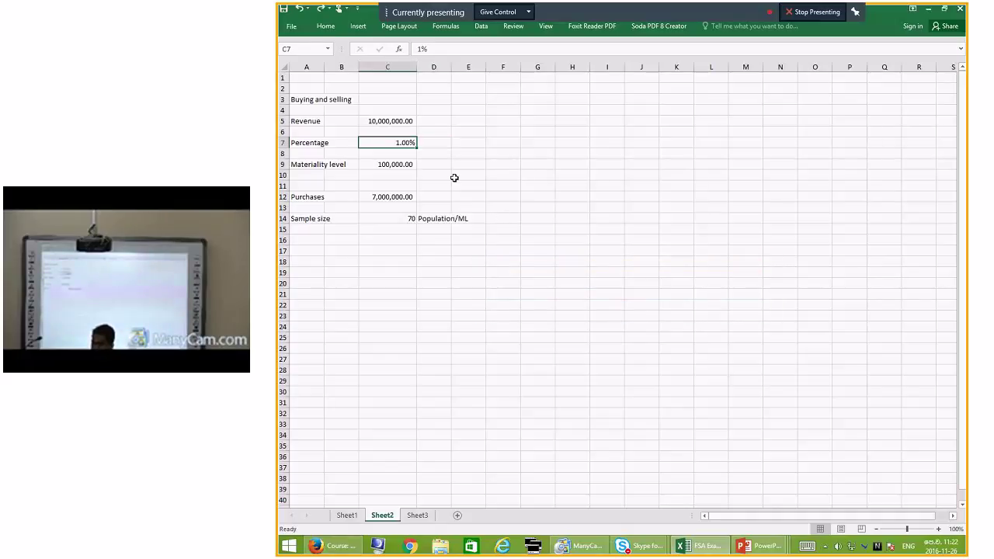
pyautogui.hotkey('ctrl', 'z')
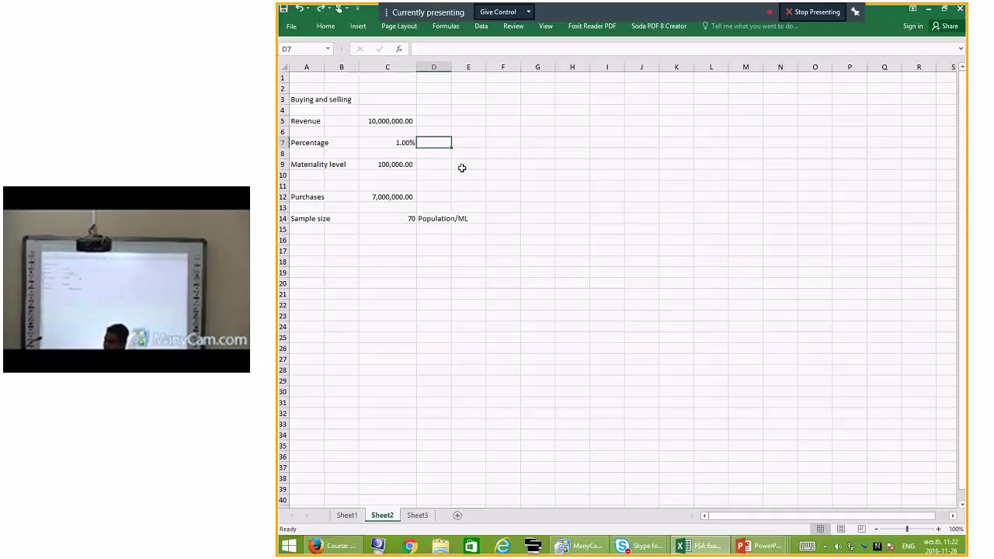
# Step: Enter an alternative percentage of 5% in cell F7
pyautogui.click(513, 142)
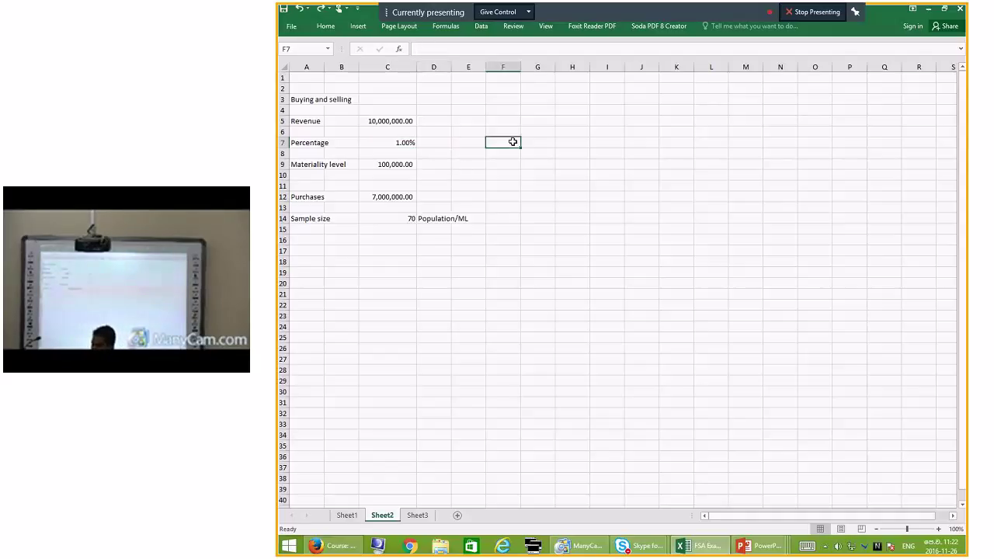
pyautogui.write('0.5')
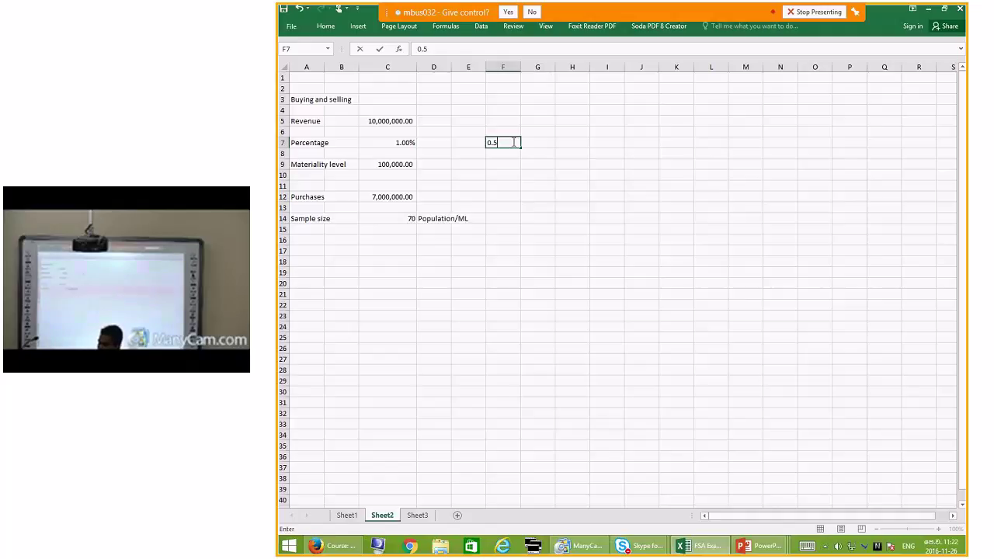
pyautogui.press('BackSpace')
pyautogui.press('BackSpace')
pyautogui.write('5%')
pyautogui.press('Return')
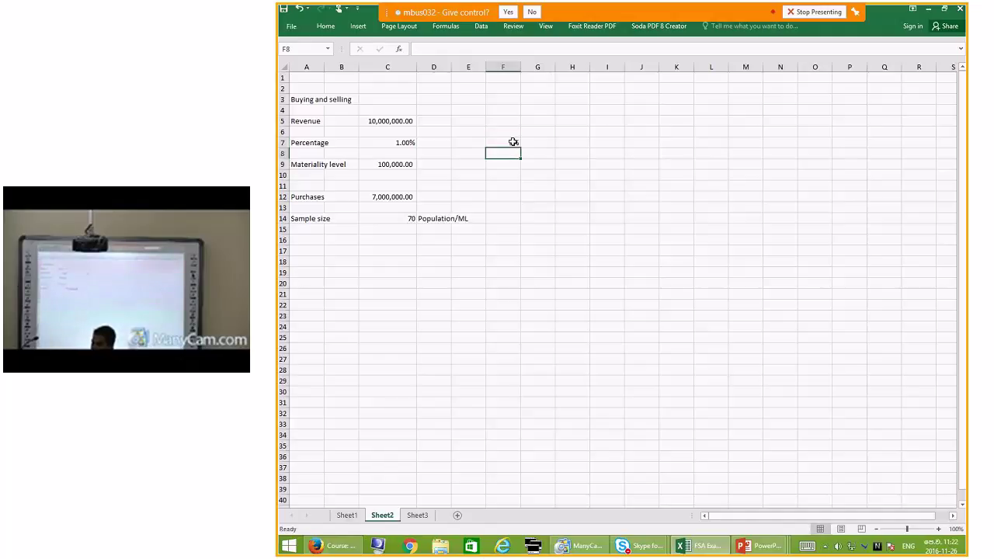
# Step: Copy the revenue amount from cell C5 to F5 and widen column F to fit the number
pyautogui.click(388, 120)
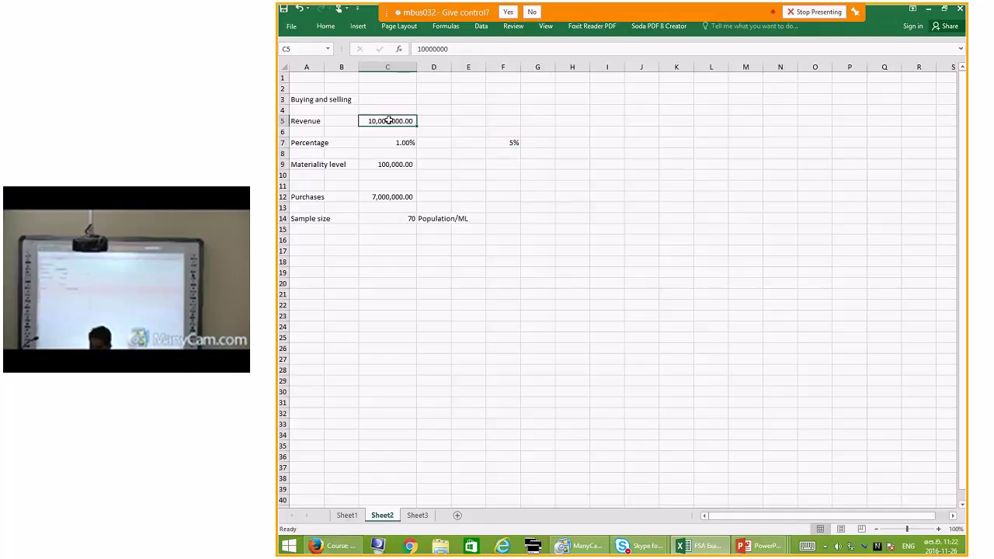
pyautogui.hotkey('ctrl', 'c')
pyautogui.click(494, 122)
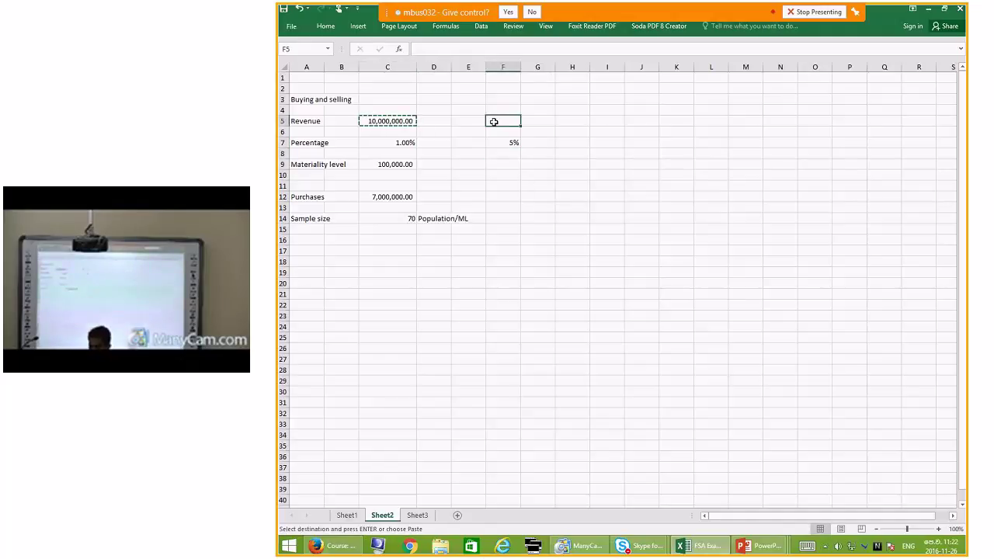
pyautogui.hotkey('ctrl', 'v')
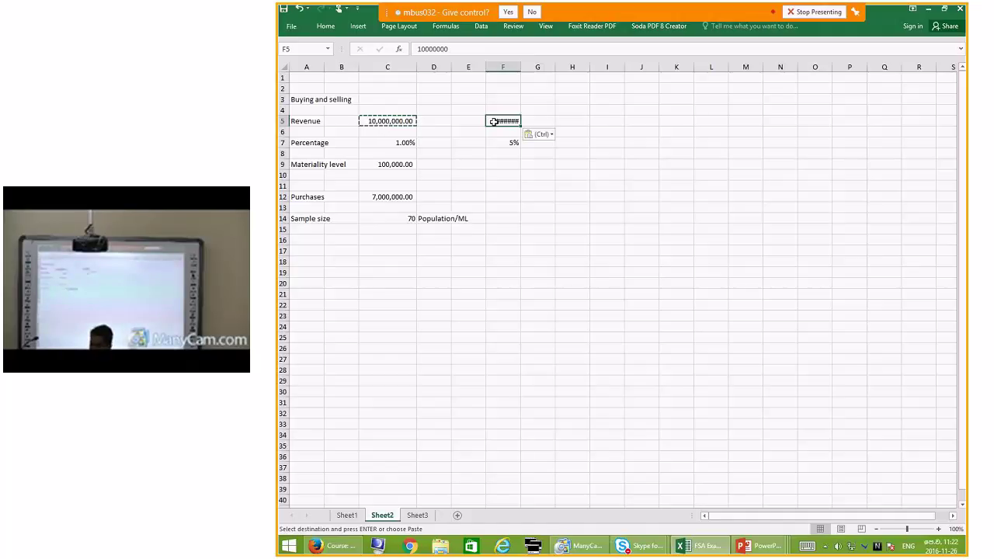
pyautogui.moveTo(517, 67); pyautogui.dragTo(543, 68)
pyautogui.click(529, 186)
pyautogui.press('Escape')
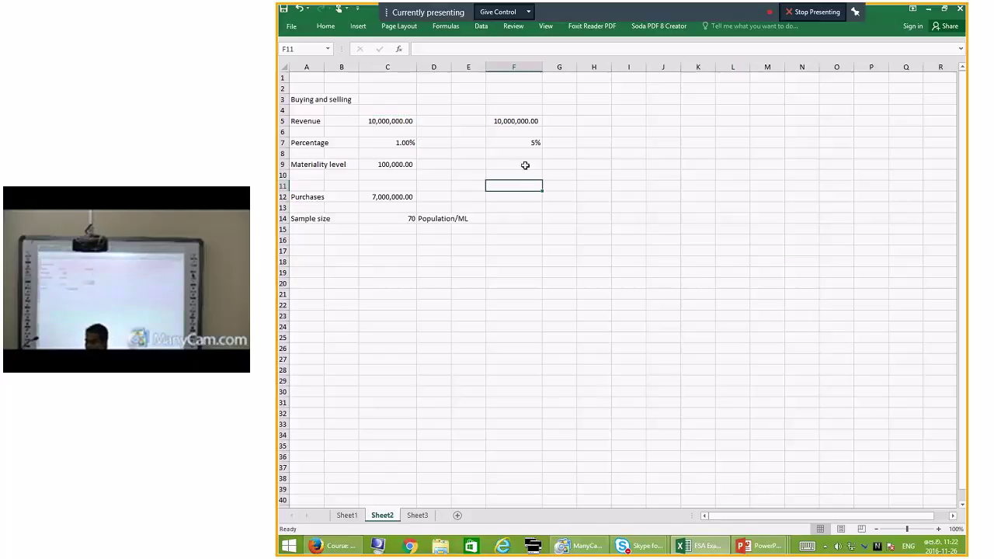
# Step: Copy the materiality level formula from cell C9 to cell F9
pyautogui.click(413, 165)
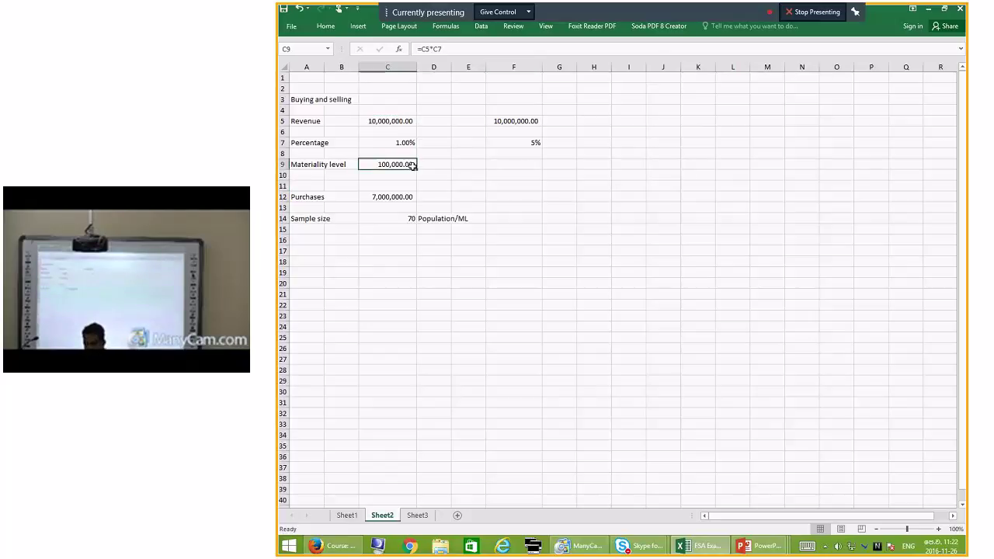
pyautogui.hotkey('ctrl', 'c')
pyautogui.click(514, 166)
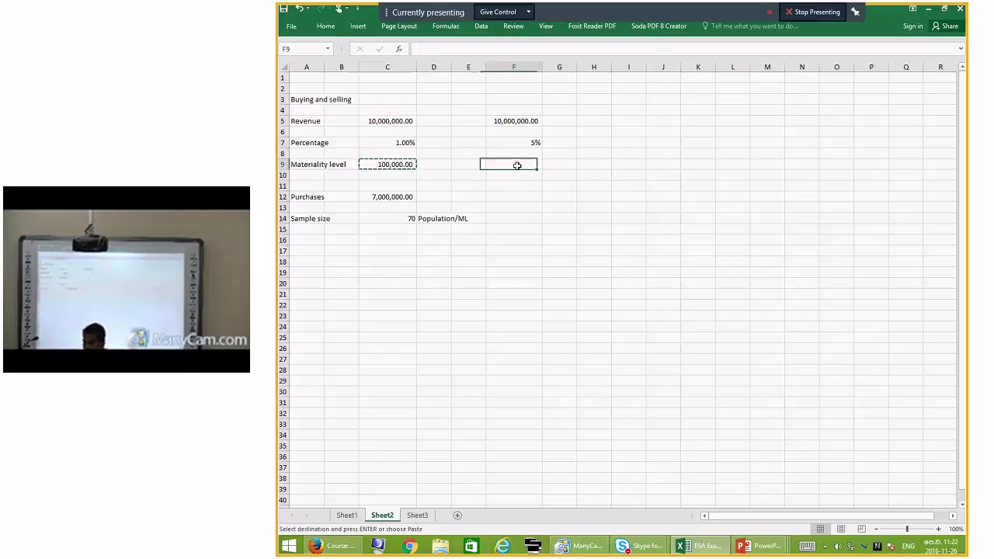
pyautogui.hotkey('ctrl', 'v')
pyautogui.click(545, 217)
pyautogui.press('Escape')
pyautogui.click(516, 216)
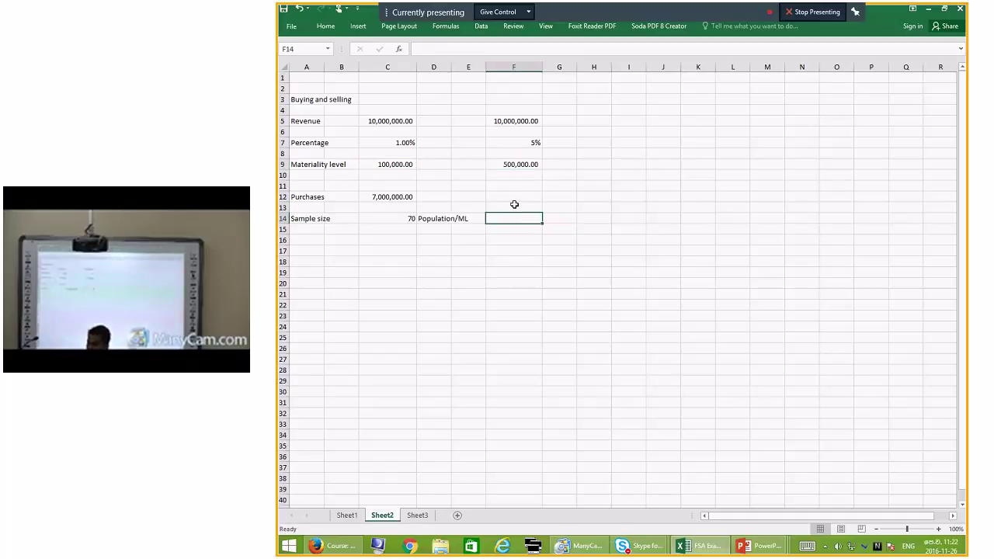
# Step: Set the alternative percentage in cell F7 to 0.5%
pyautogui.click(526, 164)
pyautogui.click(514, 142)
pyautogui.click(417, 48)
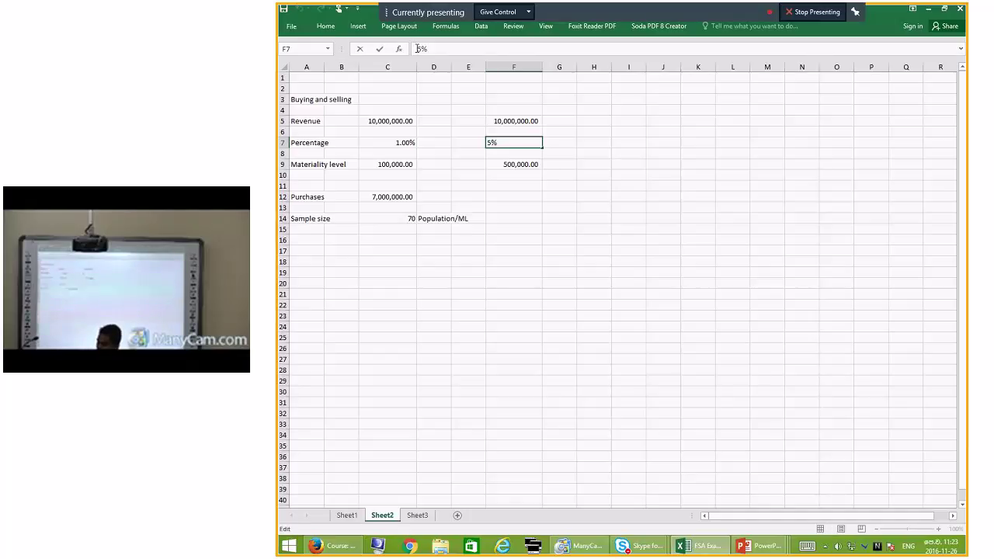
pyautogui.press('Delete')
pyautogui.write('1')
pyautogui.press('Return')
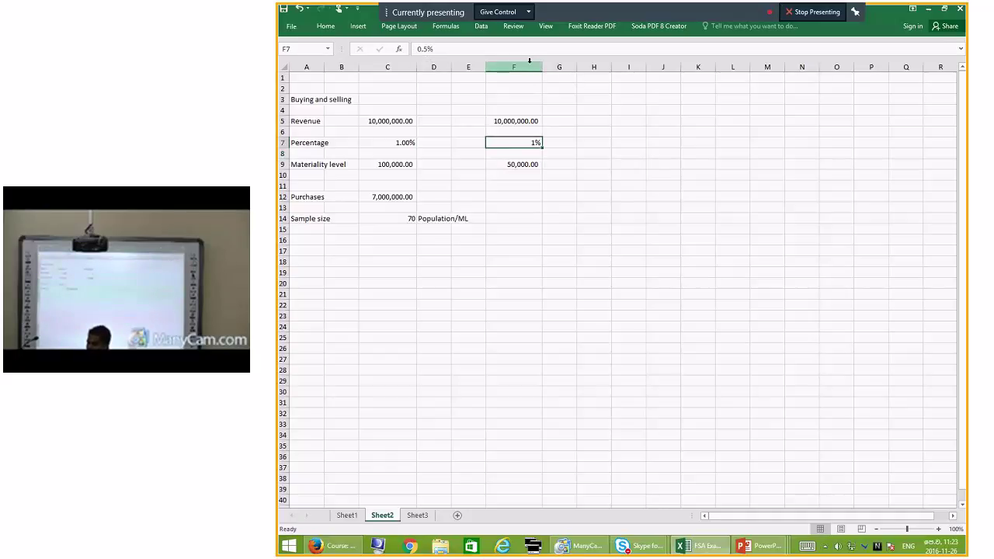
# Step: Format the alternative percentage in cell F7 to show one decimal place
pyautogui.rightClick(520, 142)
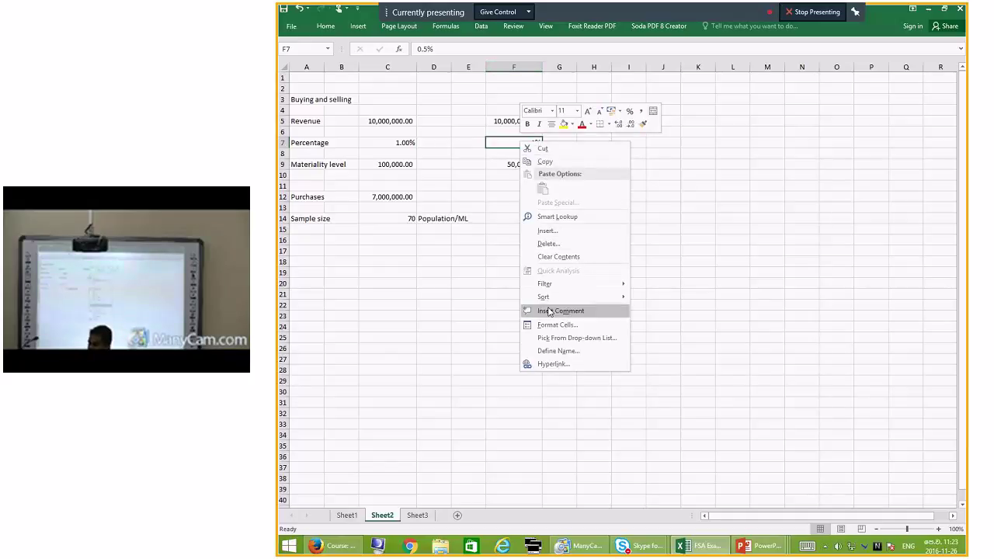
pyautogui.click(326, 28)
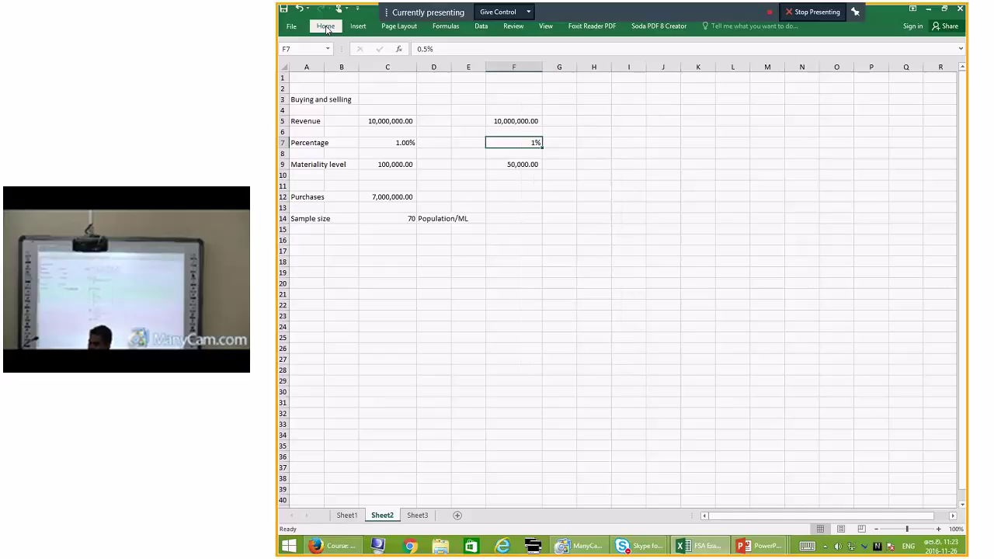
pyautogui.click(326, 26)
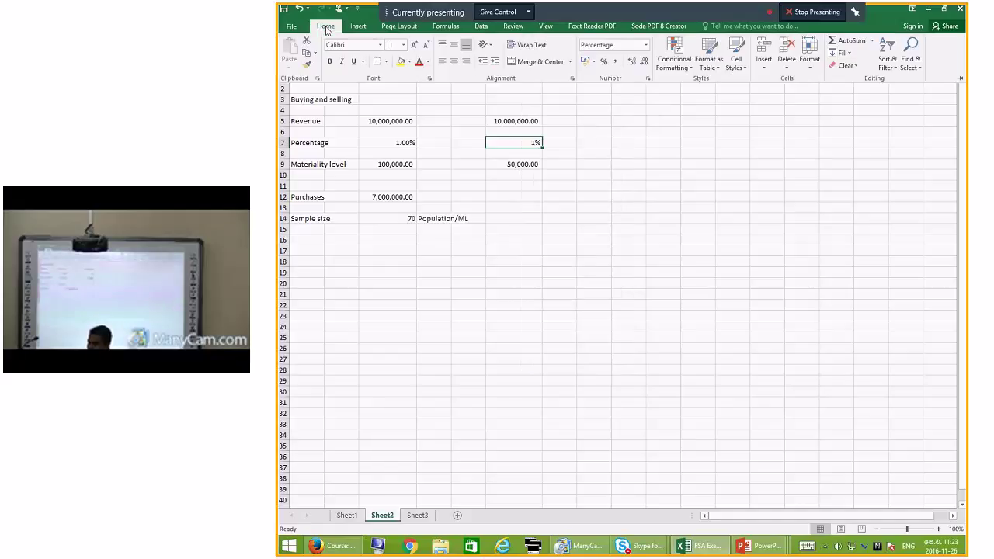
pyautogui.click(632, 66)
pyautogui.click(529, 223)
pyautogui.click(536, 167)
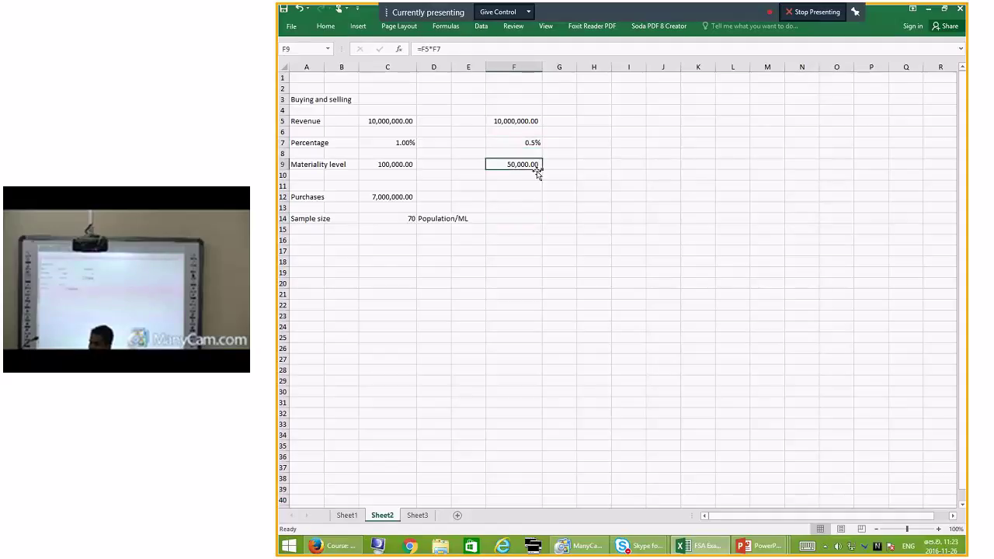
# Step: Copy the purchases amount and sample size formula from C12:C14 to the alternative column starting at cell F12
pyautogui.click(397, 196)
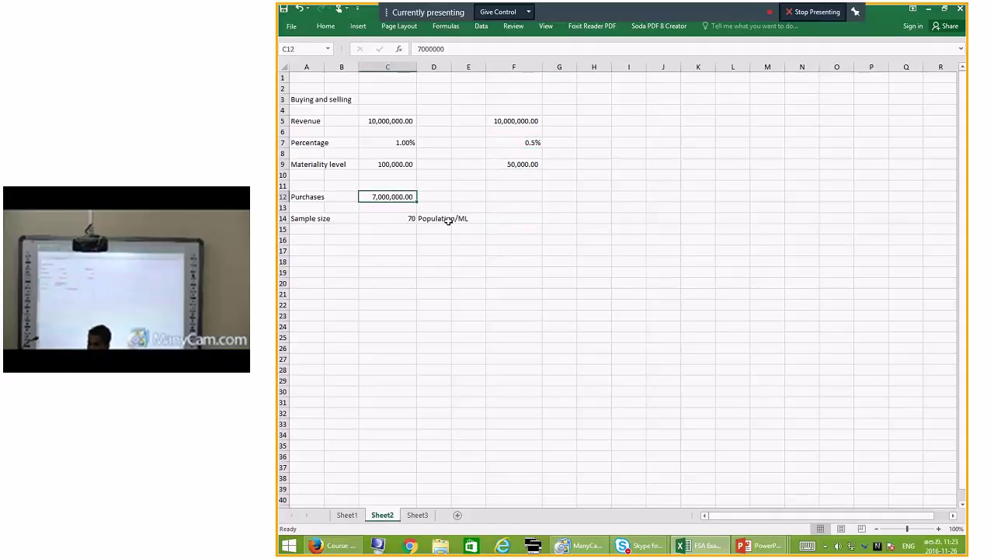
pyautogui.click(392, 218)
pyautogui.click(389, 198)
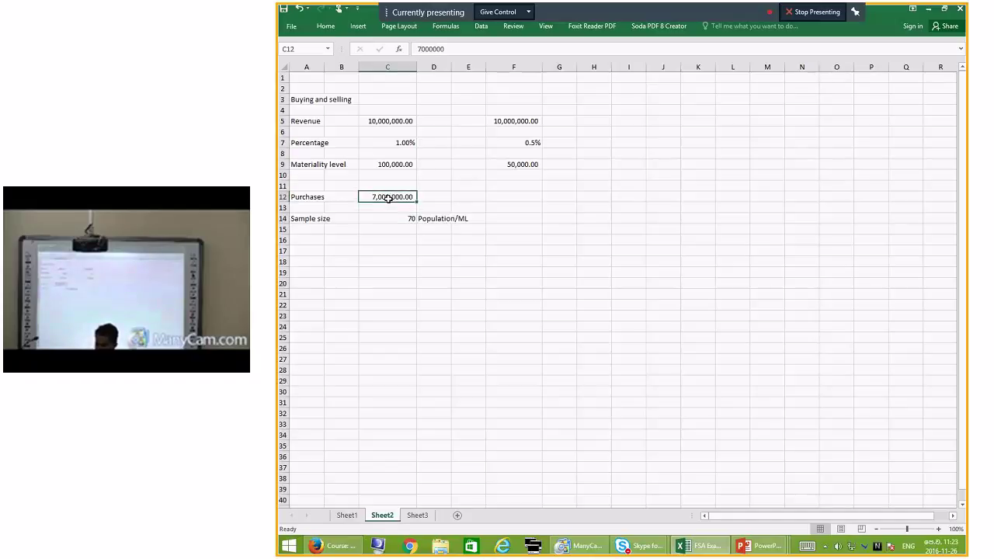
pyautogui.moveTo(388, 198); pyautogui.dragTo(388, 218)
pyautogui.hotkey('ctrl', 'c')
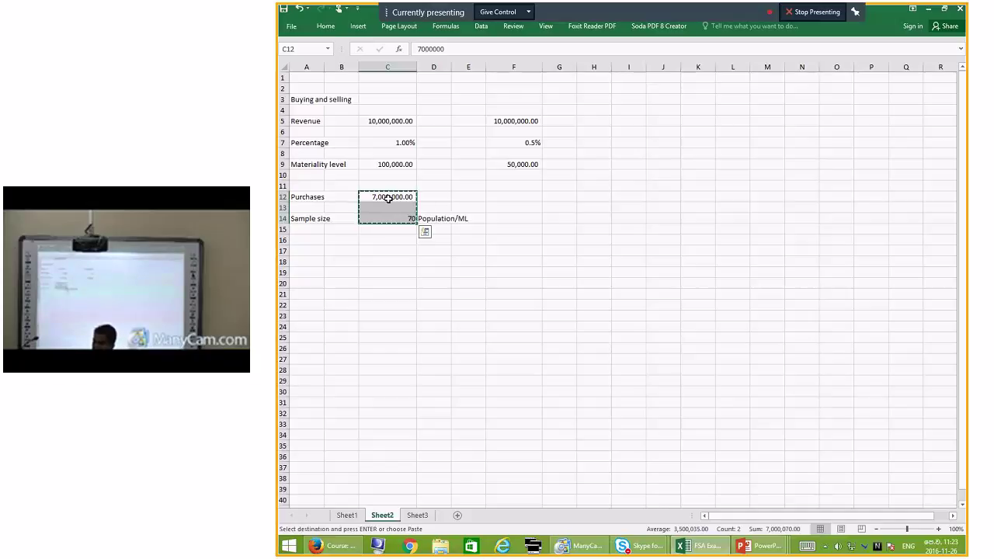
pyautogui.click(514, 198)
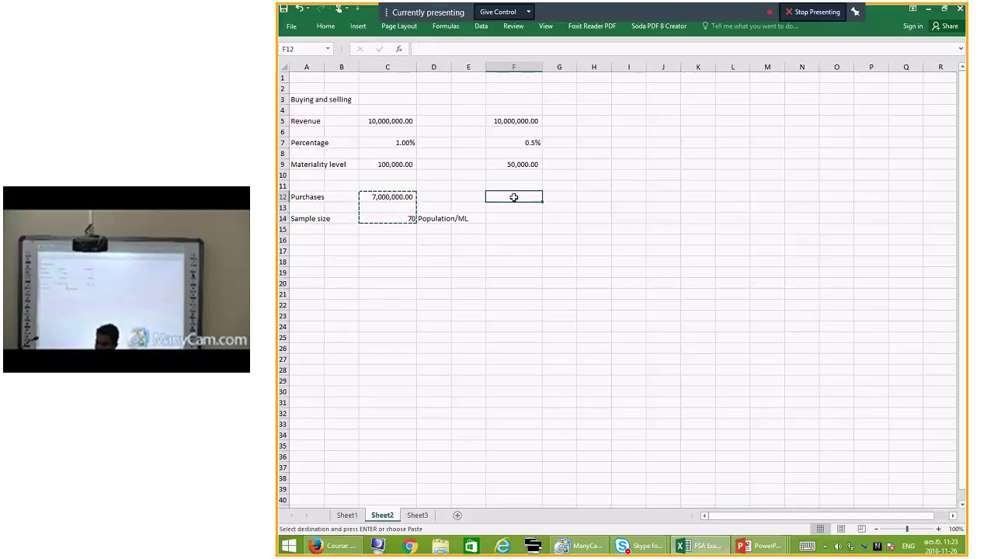
pyautogui.hotkey('ctrl', 'v')
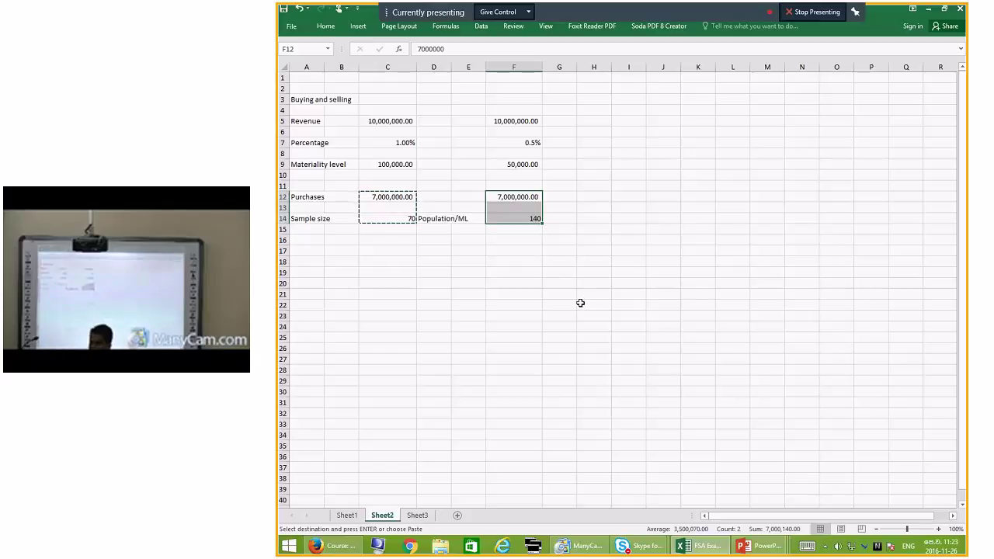
pyautogui.press('Escape')
pyautogui.click(538, 284)
# Step: Set the alternative percentage in cell F7 to 0.6%
pyautogui.click(526, 143)
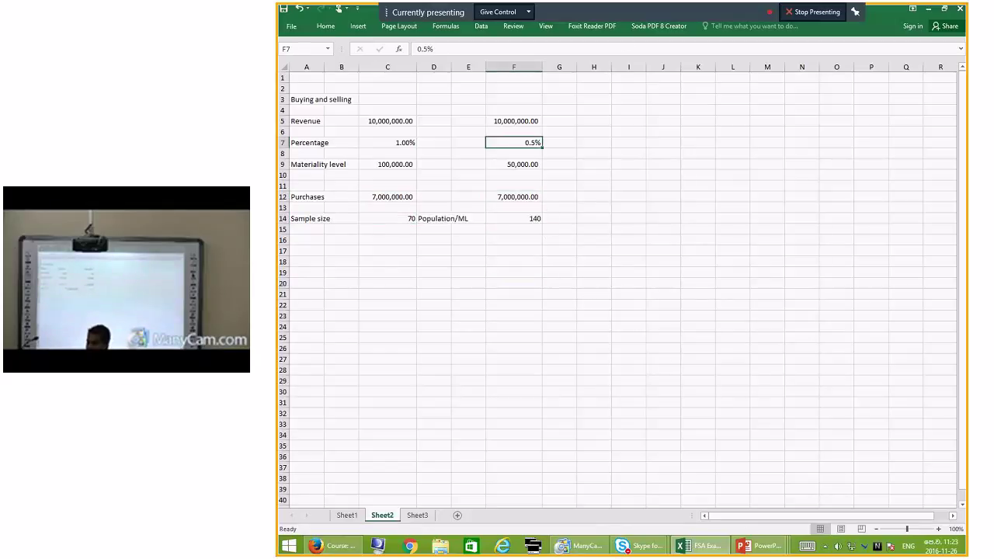
pyautogui.click(426, 48)
pyautogui.press('BackSpace')
pyautogui.write('6')
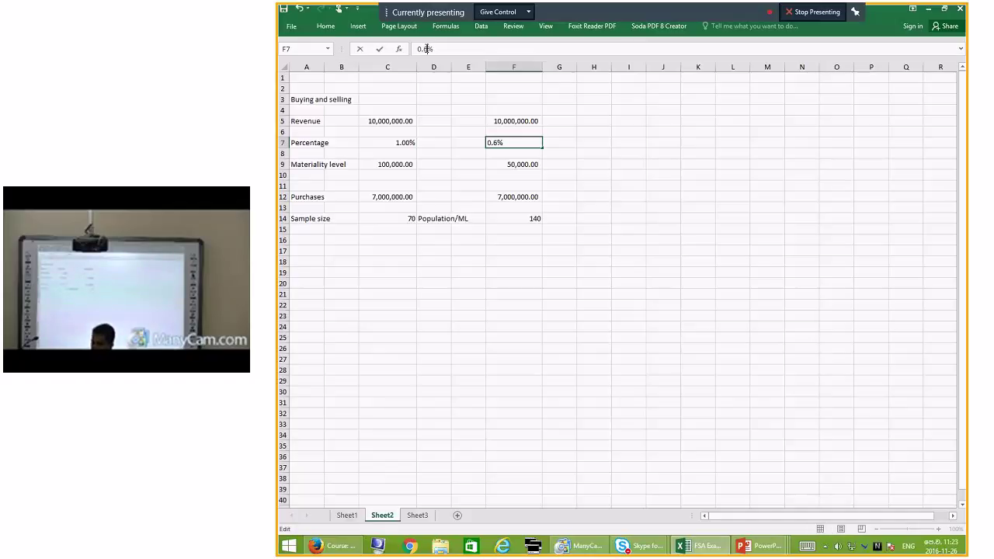
pyautogui.press('Return')
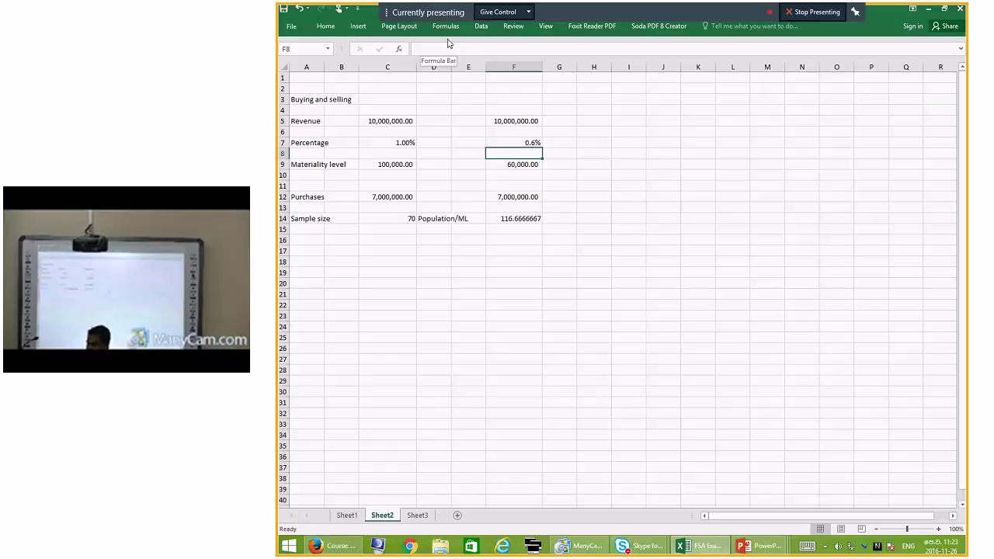
# Step: Format the alternative sample size in cell F14 to show no decimal places
pyautogui.click(511, 218)
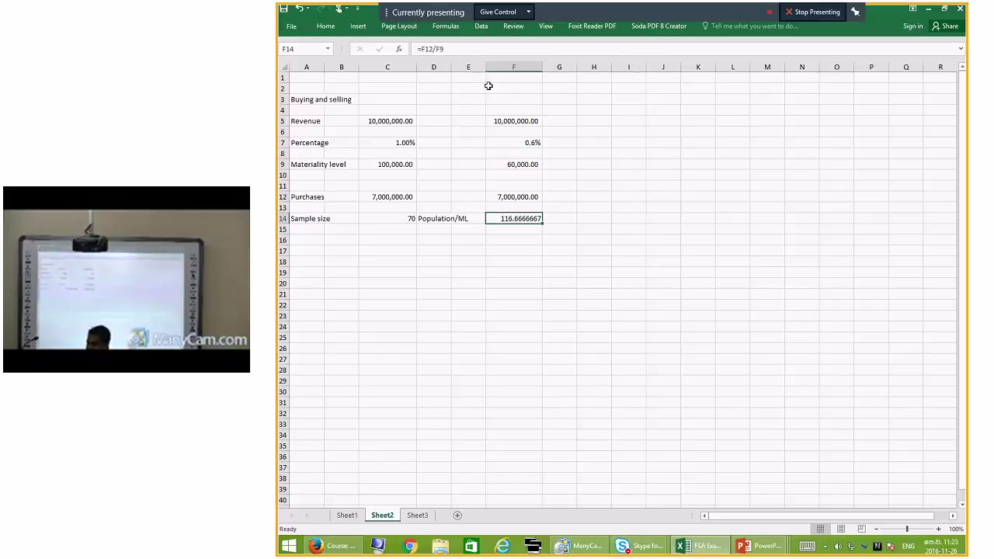
pyautogui.click(323, 27)
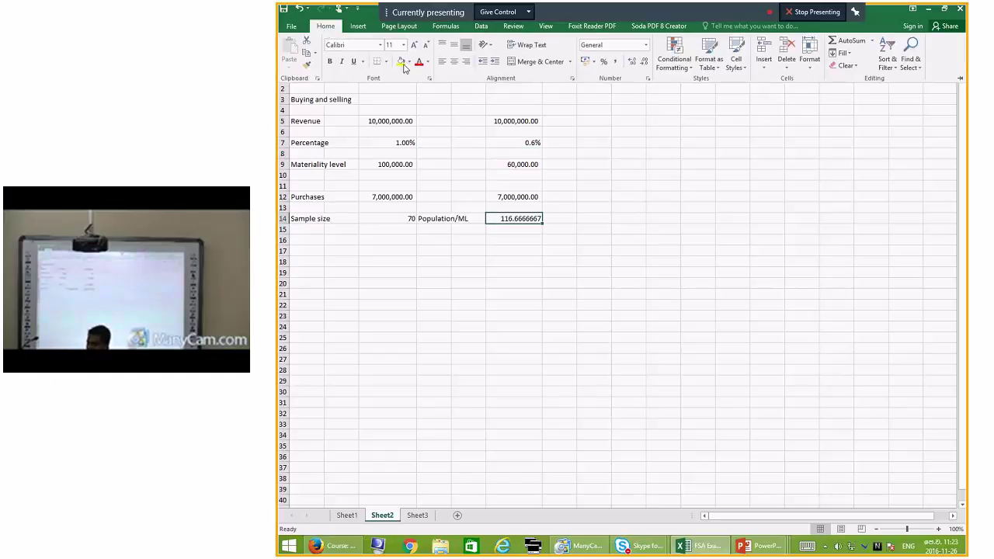
pyautogui.click(643, 66)
pyautogui.click(643, 65)
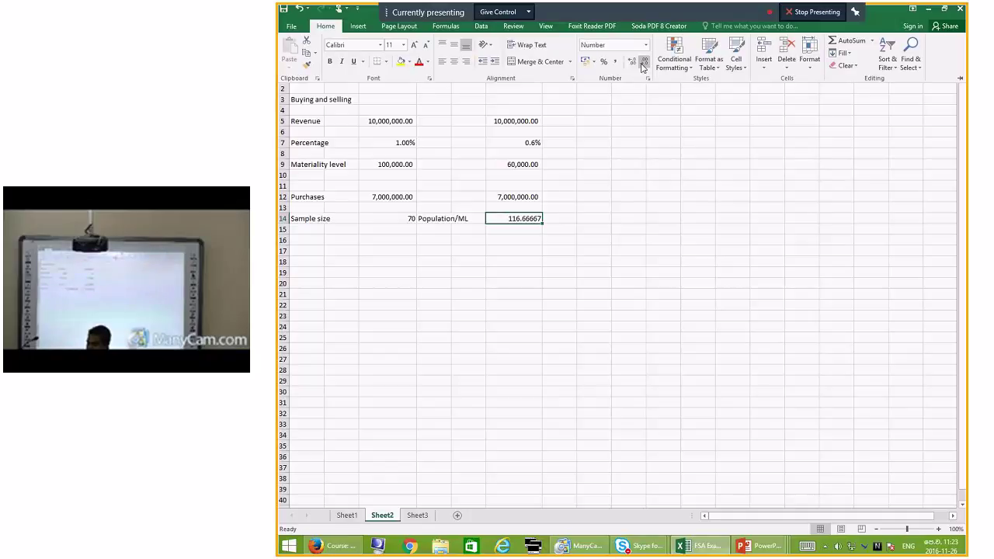
pyautogui.click(642, 65)
pyautogui.click(642, 66)
pyautogui.click(643, 66)
pyautogui.click(643, 65)
pyautogui.click(643, 65)
pyautogui.click(634, 244)
pyautogui.click(570, 339)
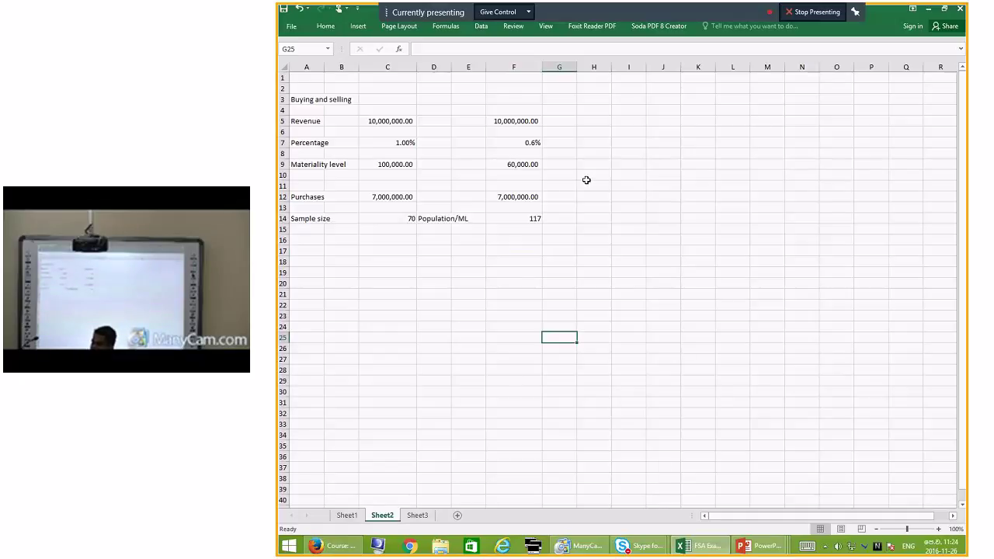
pyautogui.click(514, 166)
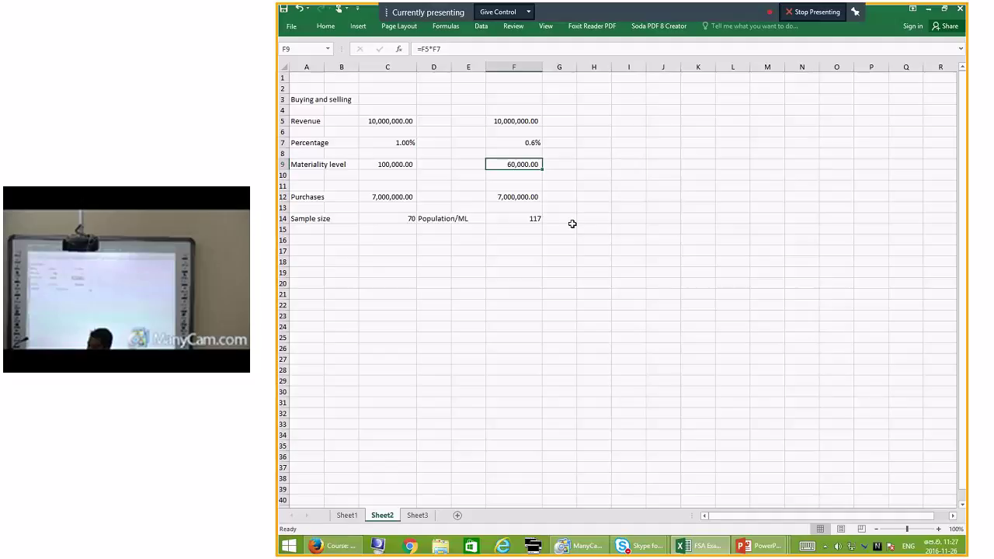
pyautogui.click(311, 264)
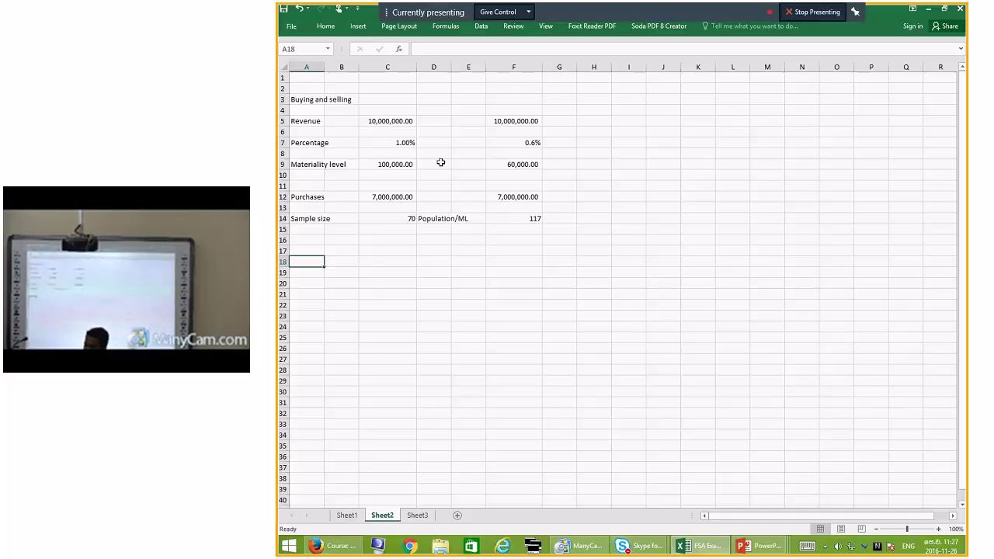
pyautogui.click(382, 260)
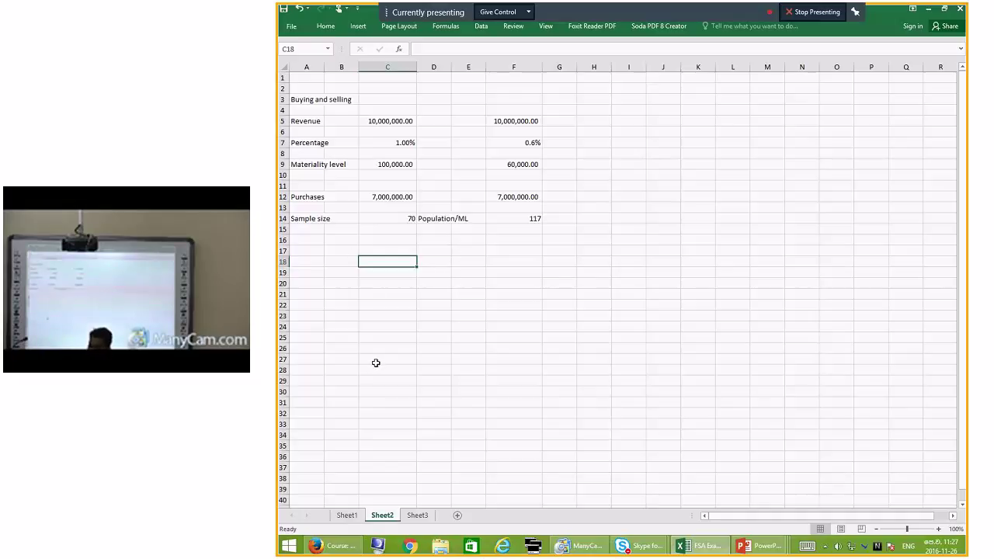
pyautogui.write('M')
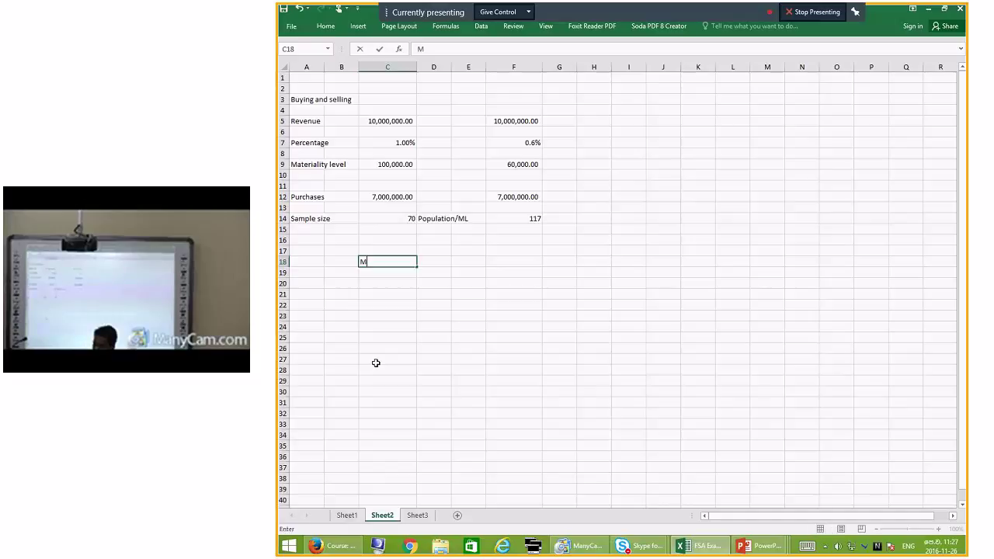
pyautogui.press('BackSpace')
pyautogui.press('BackSpace')
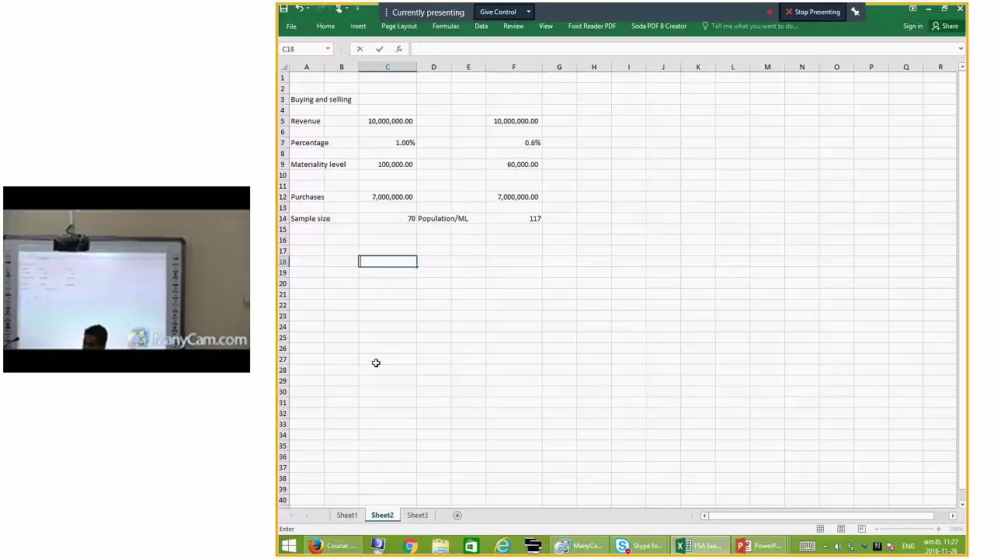
pyautogui.press('Left')
pyautogui.press('Left')
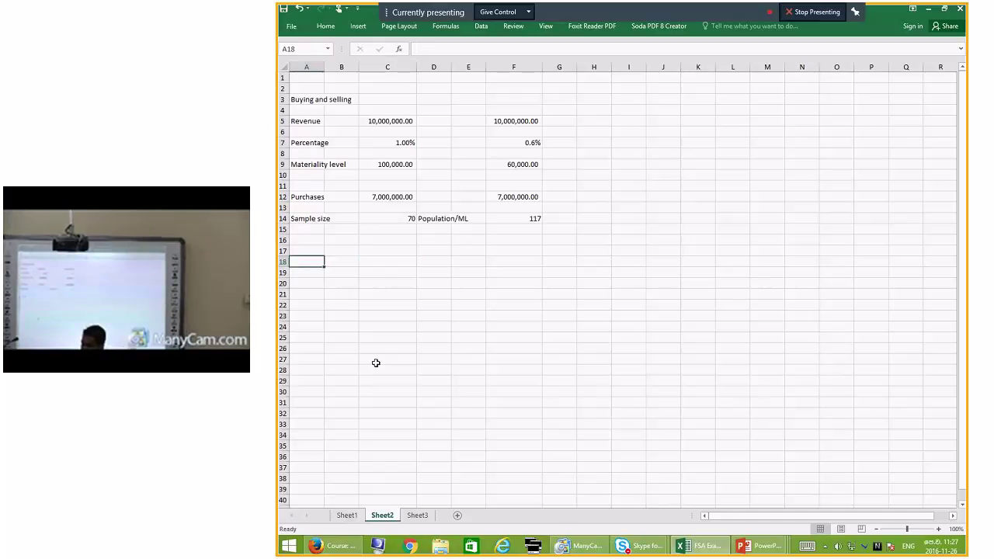
# Step: Label cell A18 as ML and enter 100,000 in cell C18
pyautogui.write('ML')
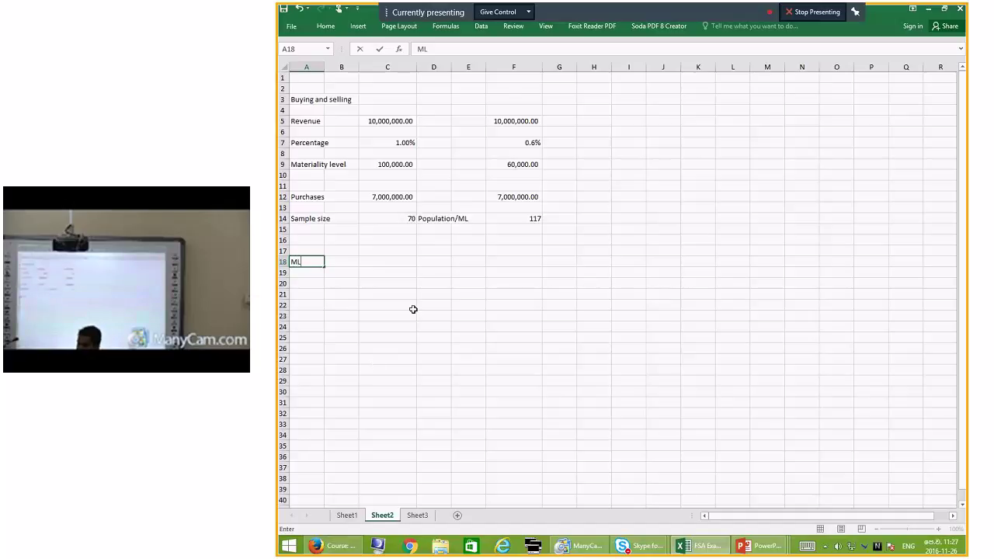
pyautogui.click(376, 260)
pyautogui.write('10')
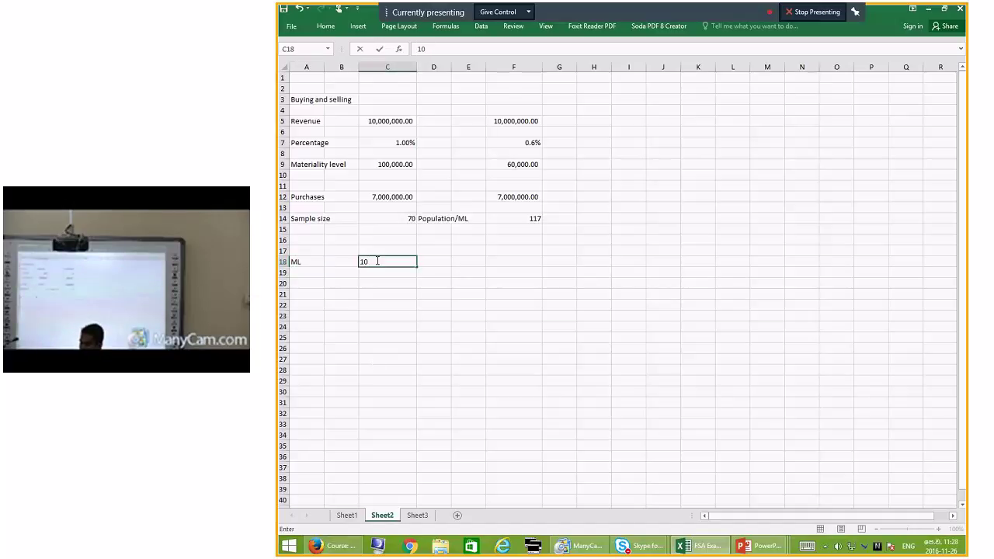
pyautogui.write('9,000')
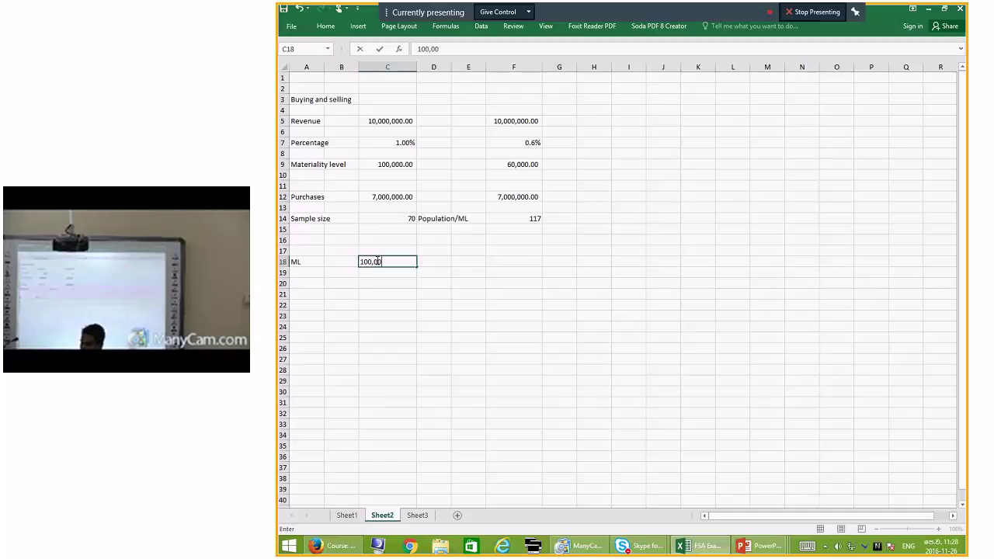
pyautogui.press('Return')
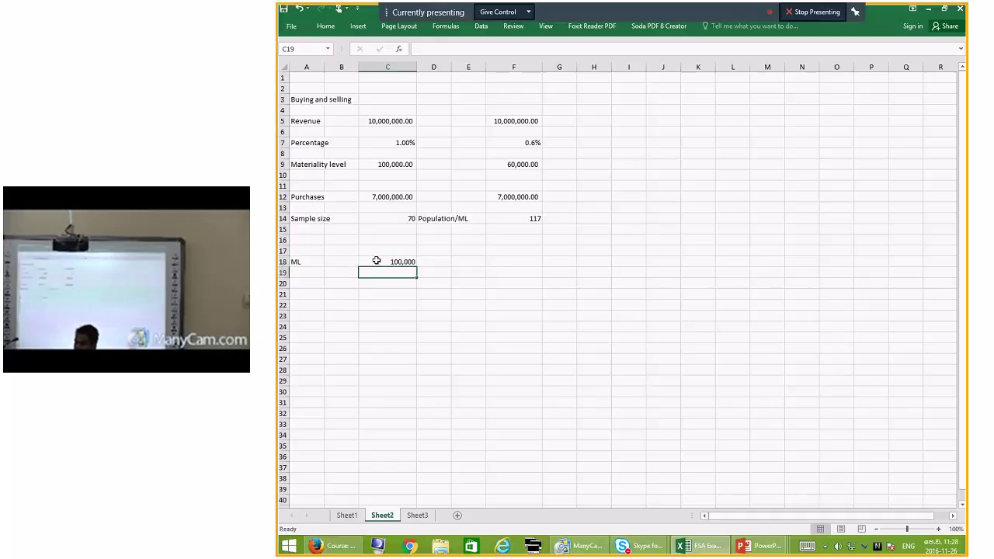
pyautogui.click(300, 282)
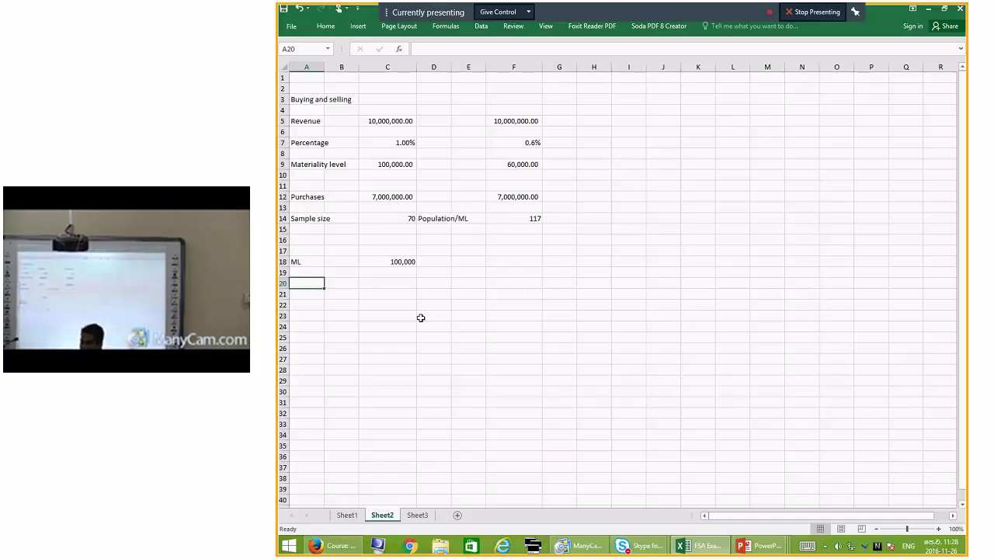
pyautogui.write('1')
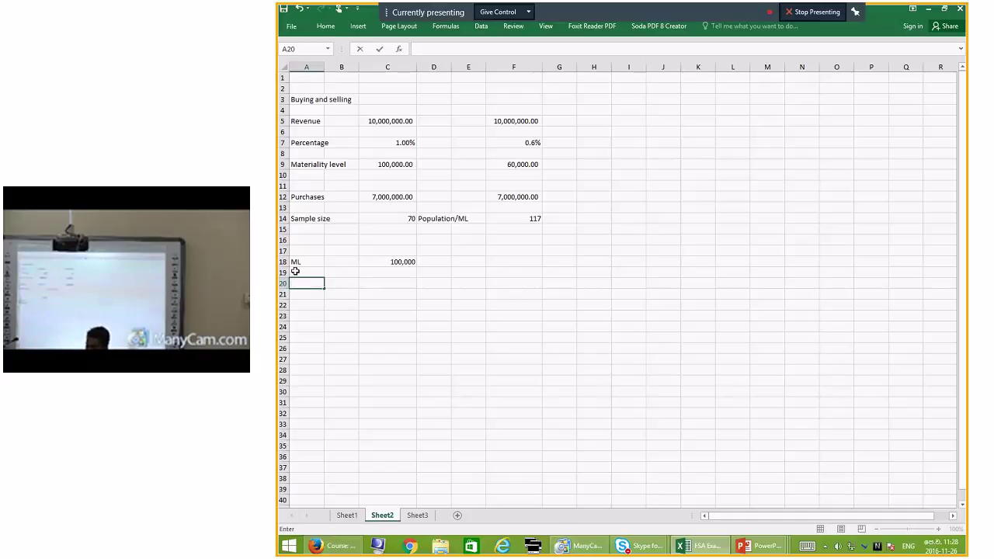
pyautogui.write(' 1')
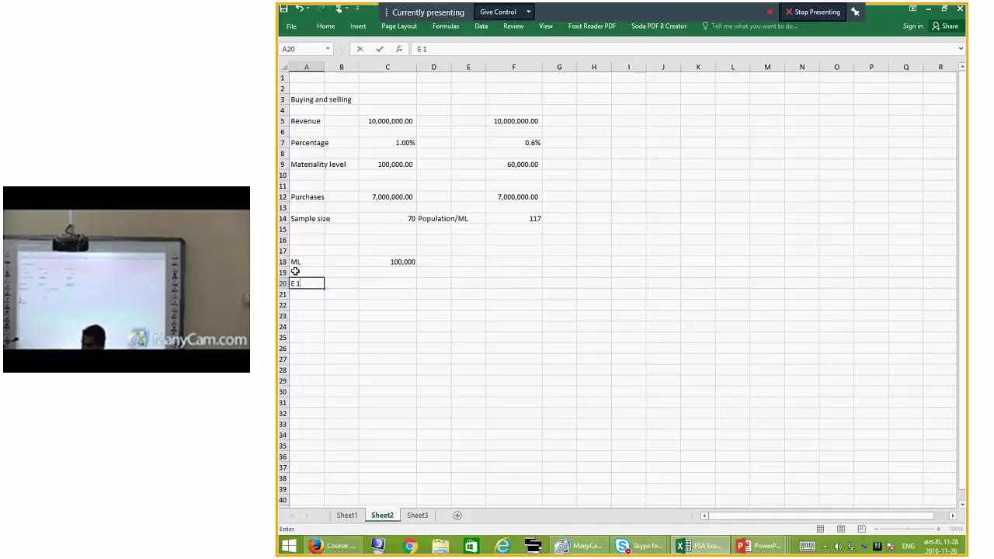
pyautogui.press('Tab')
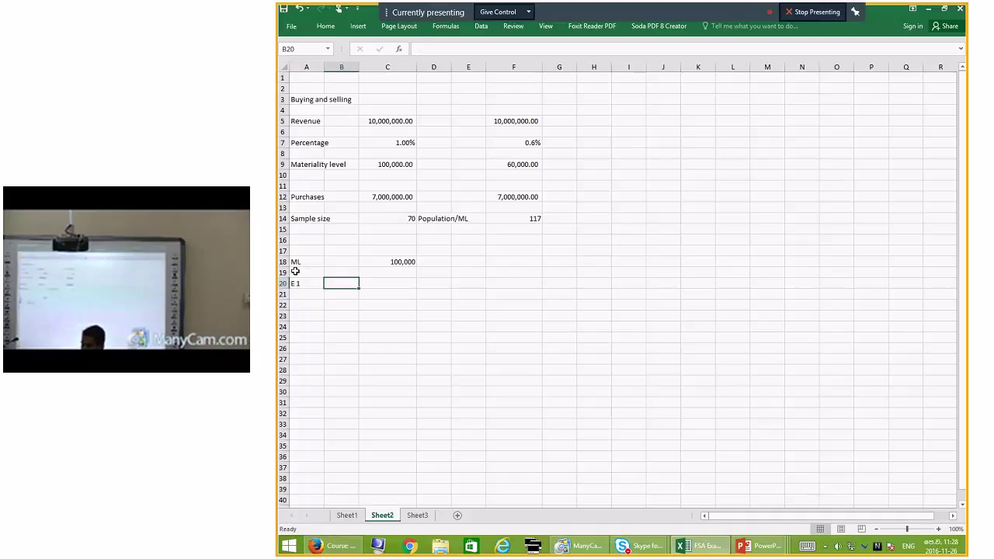
pyautogui.press('Left')
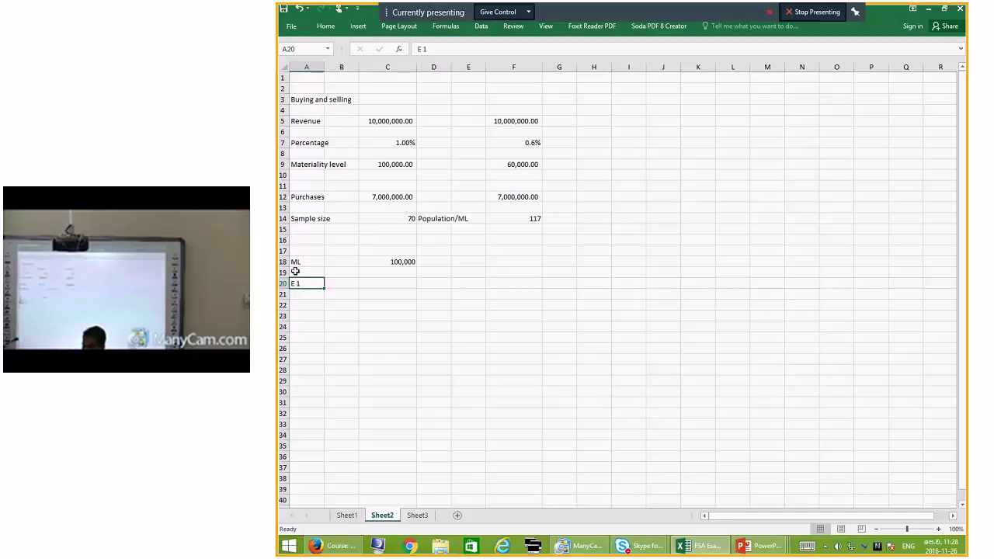
# Step: Label cell A20 as M 1 and A21 as M2, and extend the series down to M5 in A24
pyautogui.write('M 1')
pyautogui.press('Return')
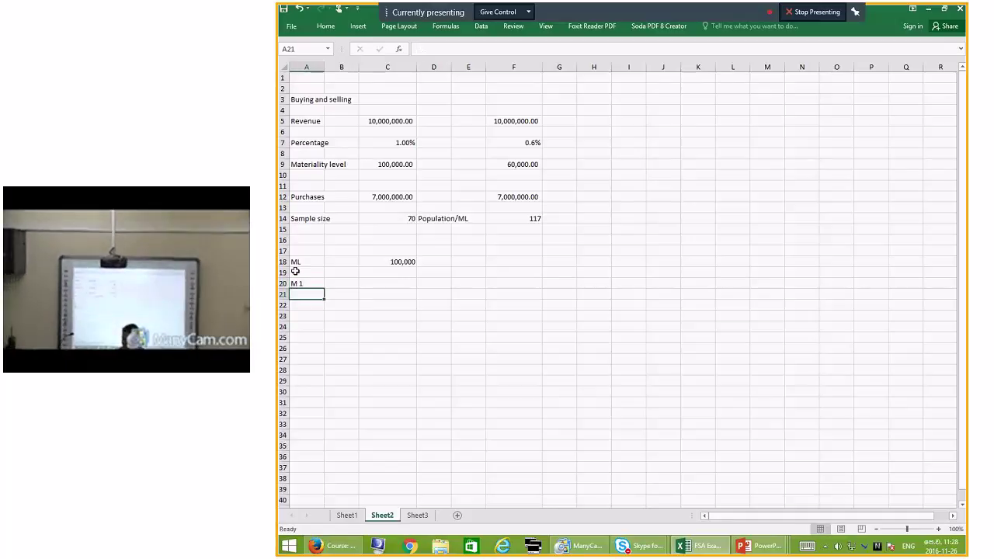
pyautogui.write('M ')
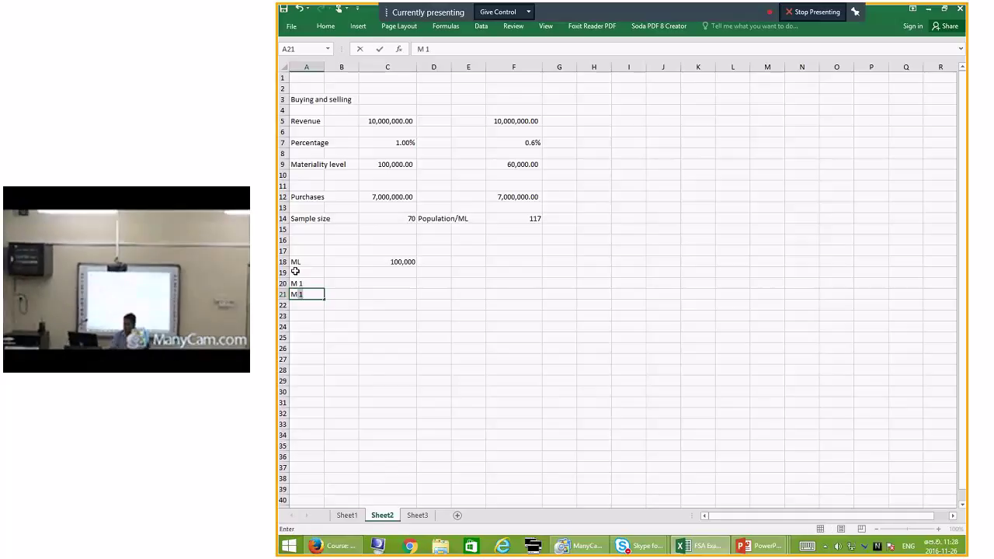
pyautogui.write('2')
pyautogui.press('BackSpace')
pyautogui.press('BackSpace')
pyautogui.write('2')
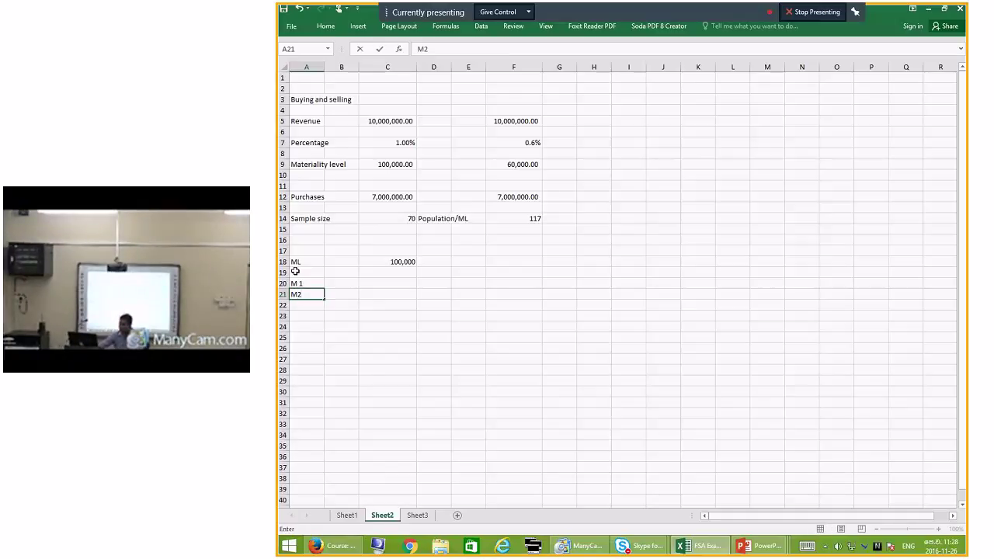
pyautogui.moveTo(324, 301); pyautogui.dragTo(315, 333)
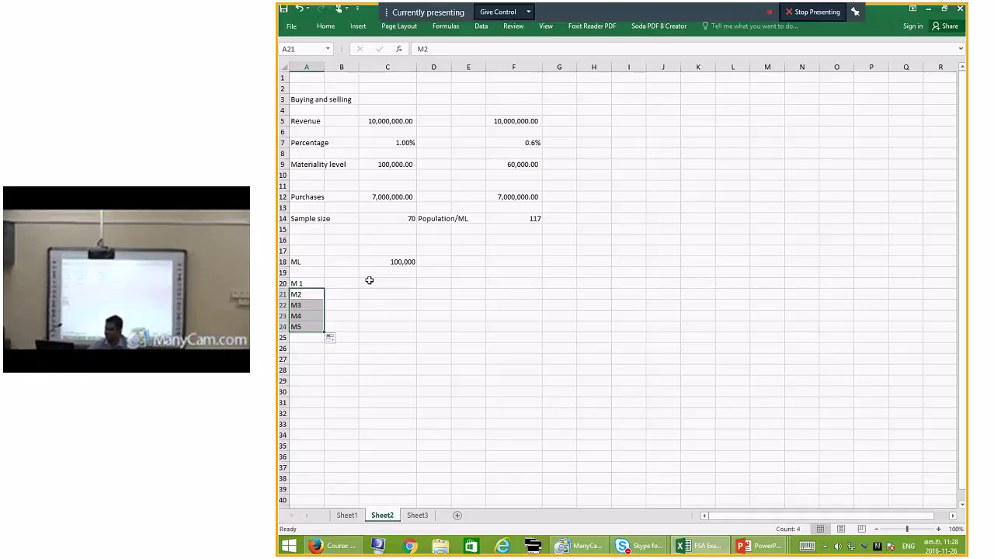
# Step: Enter the amounts 10000, 12000, 9000, 8000 and 13000 for M1 to M5 in cells B20:B24
pyautogui.click(353, 282)
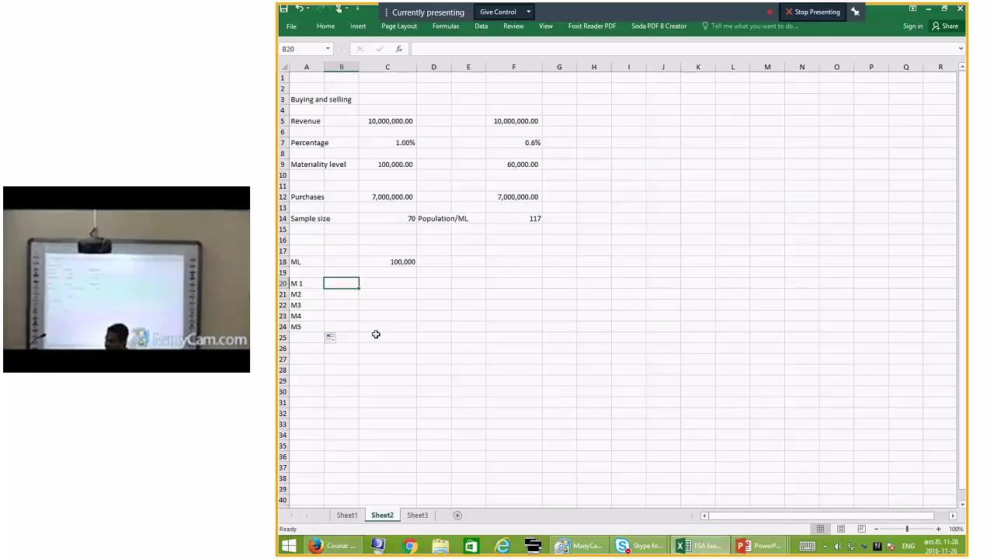
pyautogui.write('10')
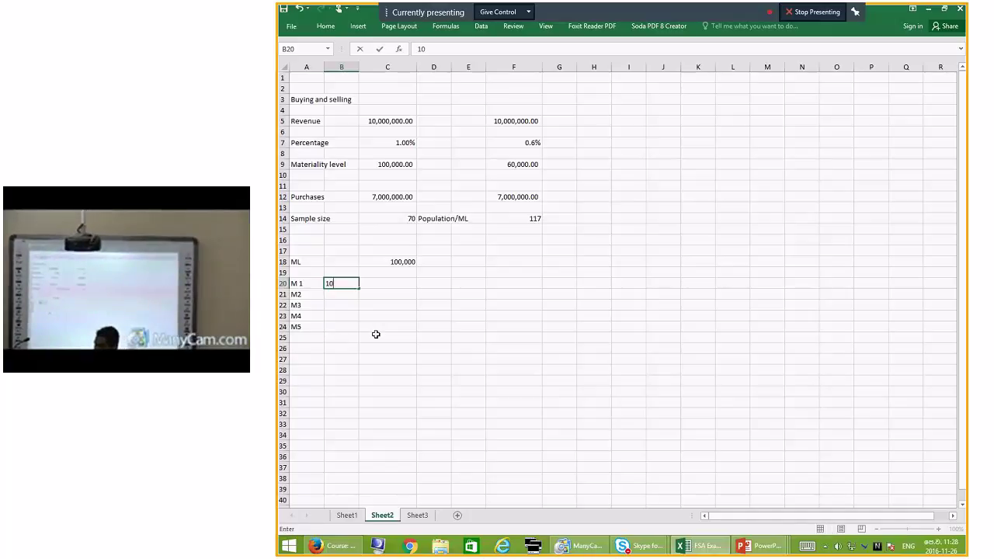
pyautogui.write('000')
pyautogui.press('Return')
pyautogui.write('12000')
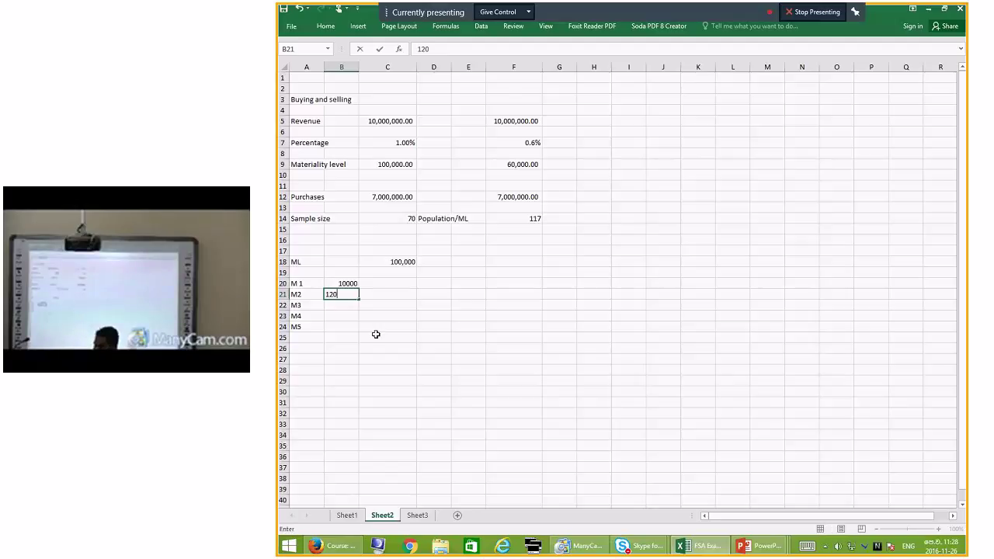
pyautogui.press('Return')
pyautogui.write('9')
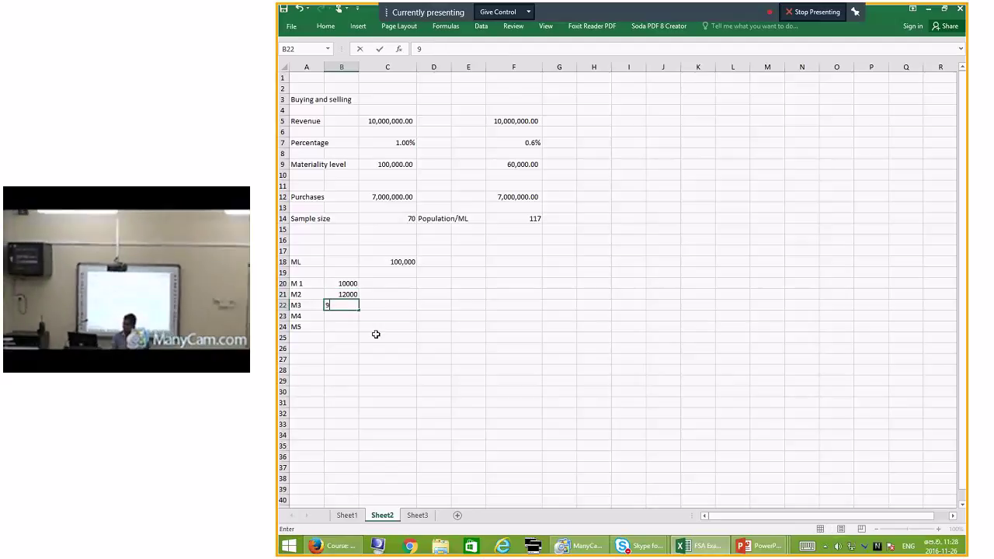
pyautogui.write('000')
pyautogui.press('Return')
pyautogui.write('8000')
pyautogui.press('Return')
pyautogui.write('7000')
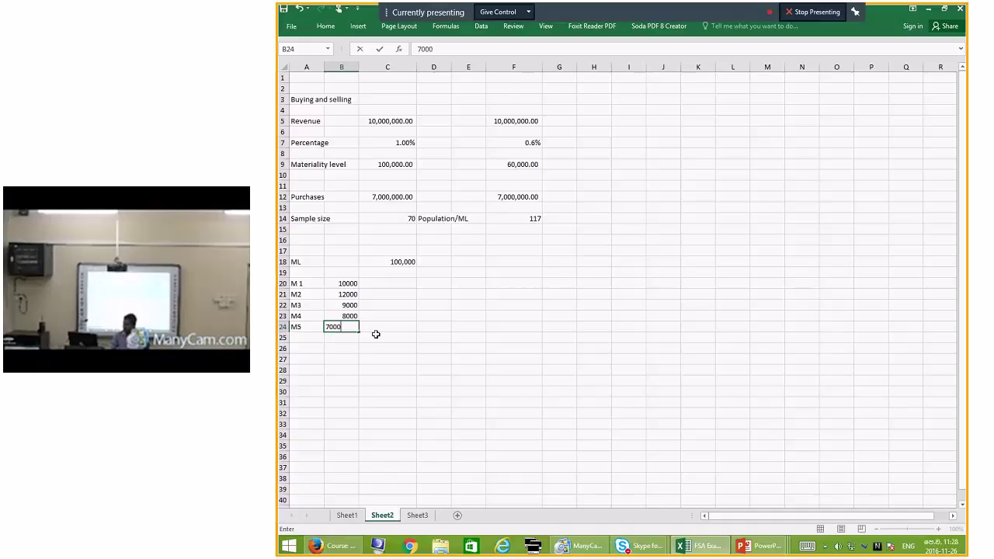
pyautogui.press('BackSpace')
pyautogui.press('BackSpace')
pyautogui.press('BackSpace')
pyautogui.write('13000')
pyautogui.press('Return')
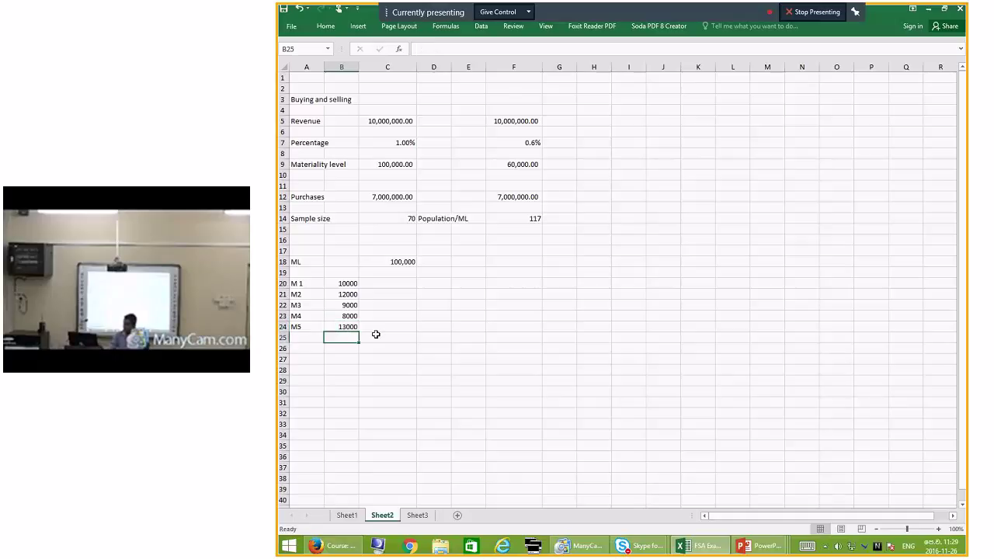
# Step: Format the amounts in B20:B24 with thousands separators and no decimal places
pyautogui.click(350, 285)
pyautogui.moveTo(351, 289); pyautogui.dragTo(351, 325)
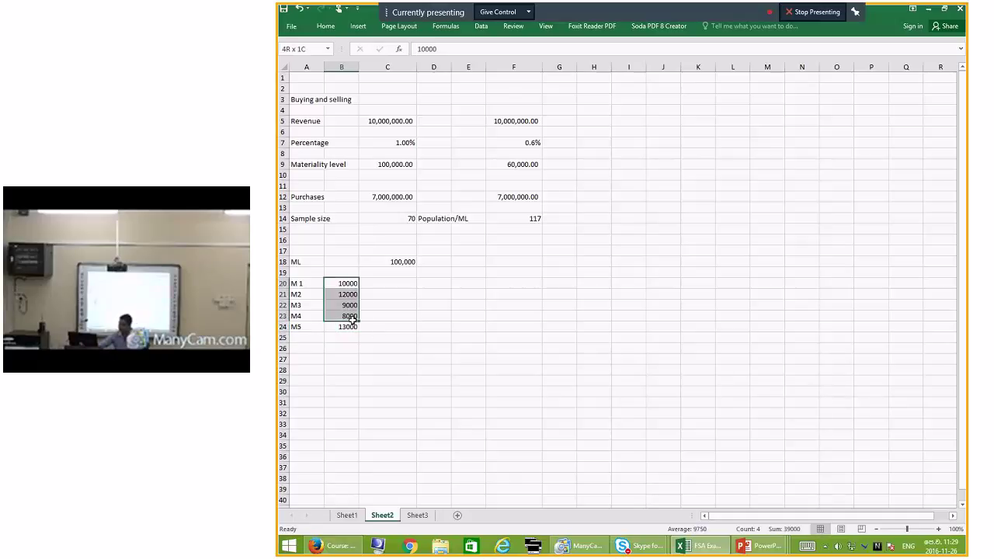
pyautogui.click(325, 25)
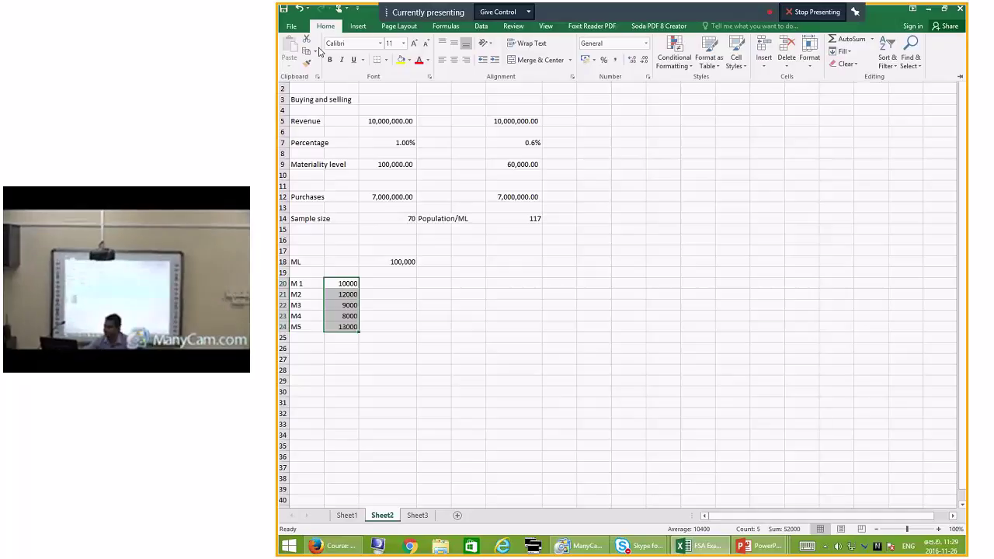
pyautogui.click(615, 62)
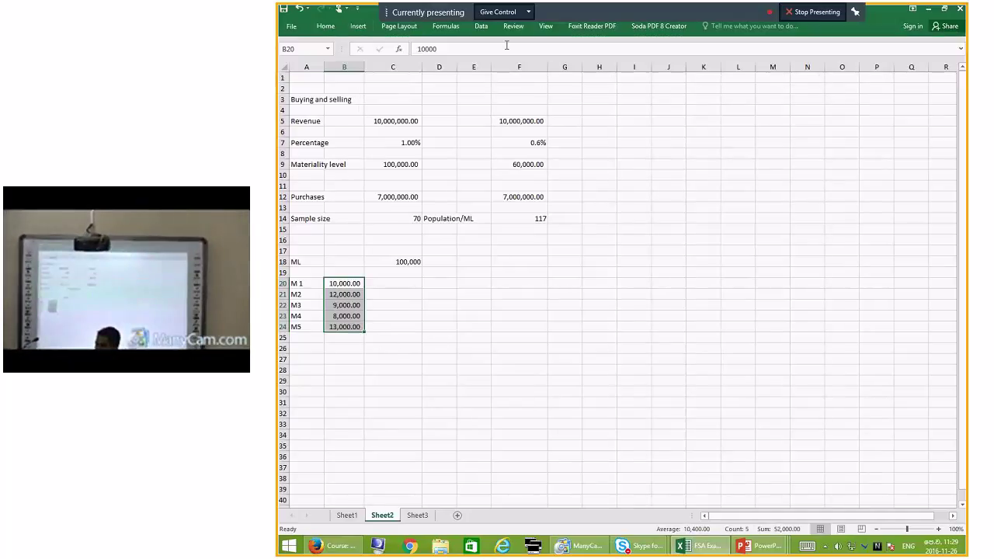
pyautogui.click(327, 26)
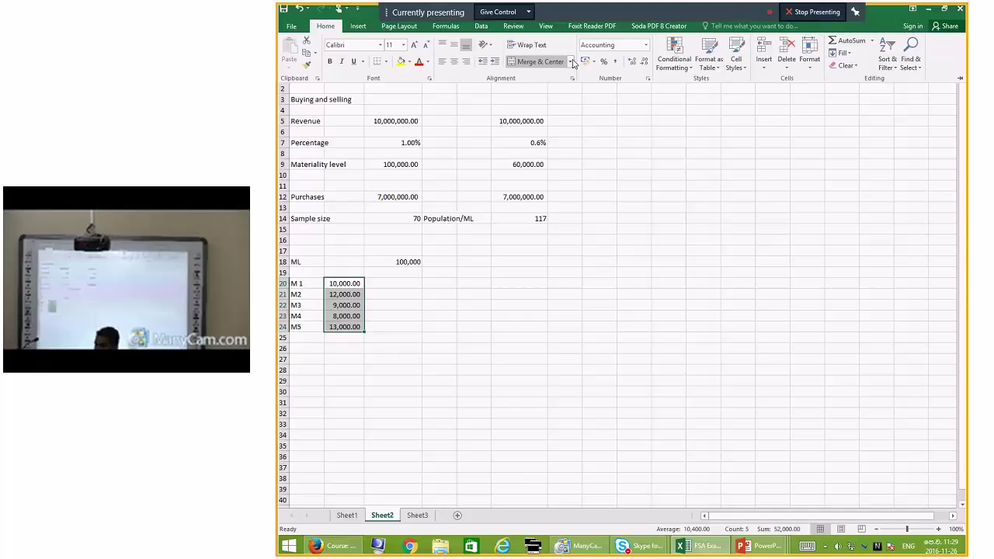
pyautogui.click(644, 62)
pyautogui.click(644, 62)
pyautogui.click(453, 317)
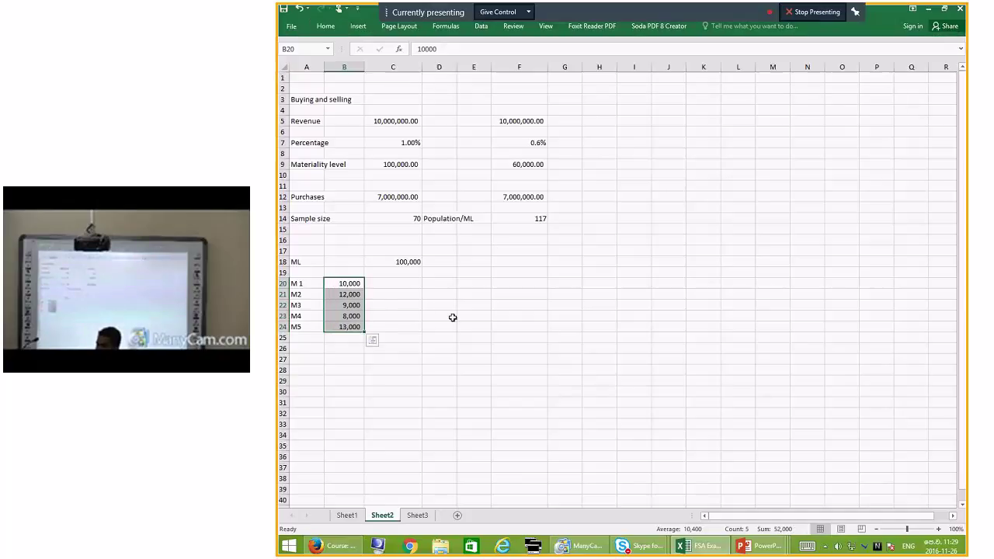
pyautogui.click(439, 316)
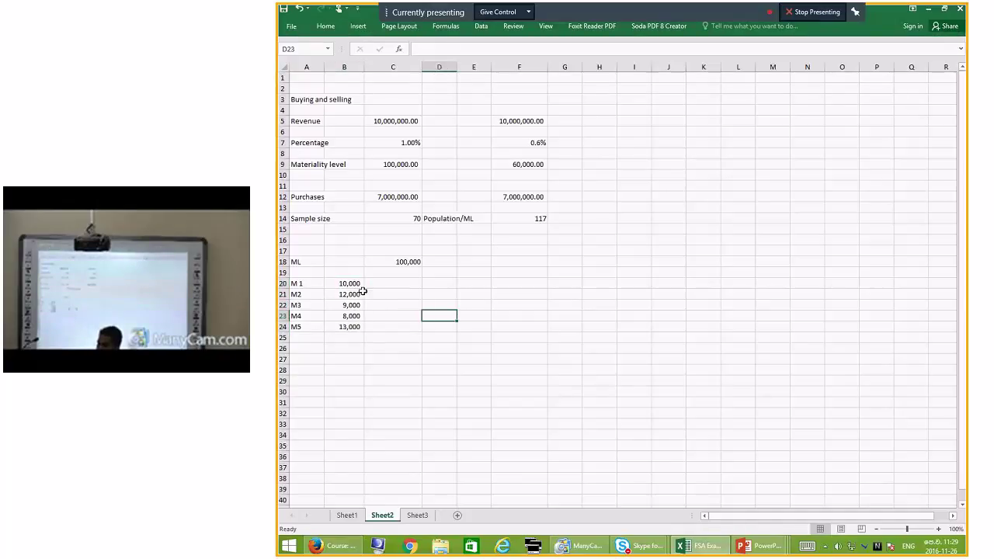
# Step: Enter the heading "Erorrs /Frauds" in cell A19 above the M1 to M5 list
pyautogui.click(299, 273)
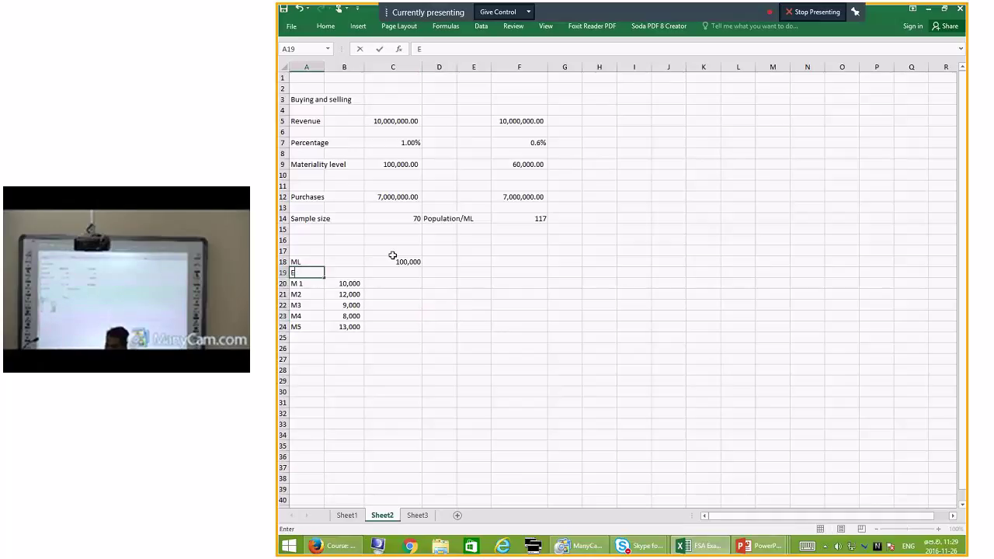
pyautogui.write('Er')
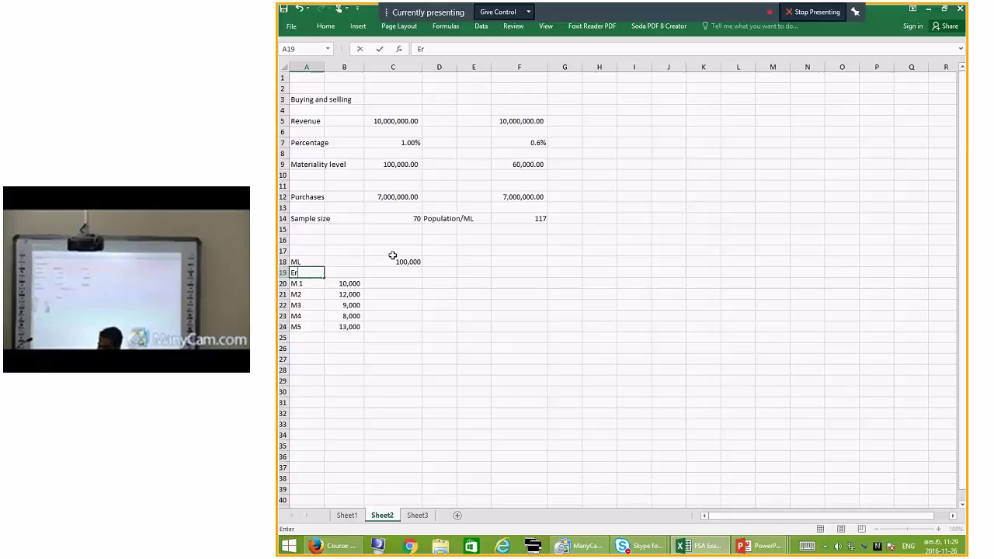
pyautogui.write('erorrs')
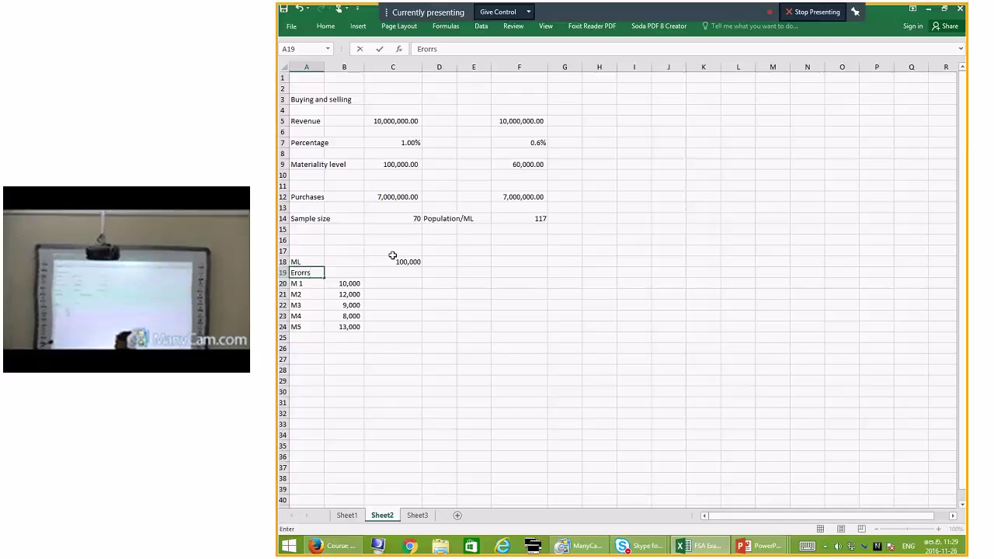
pyautogui.write(' /Frauds')
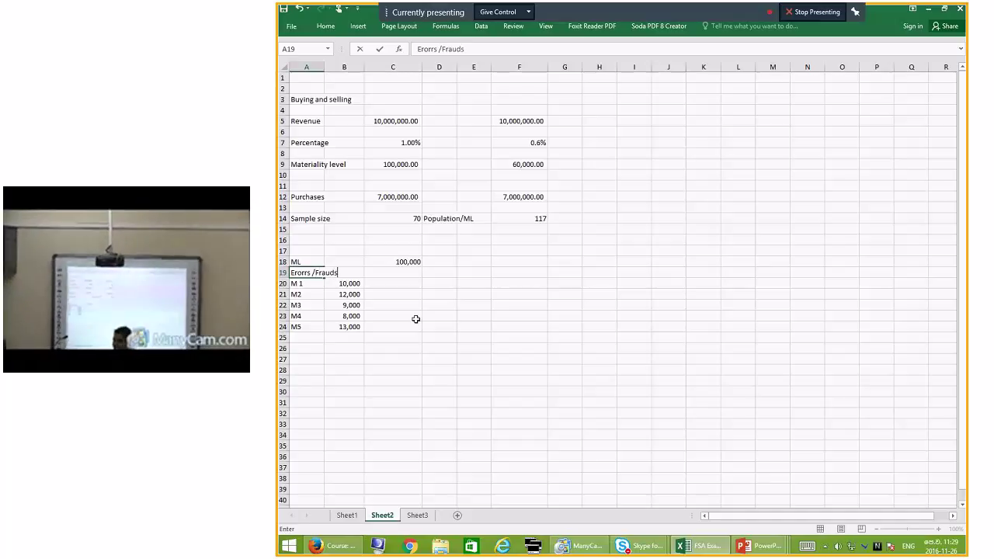
pyautogui.press('Down')
pyautogui.press('Down')
pyautogui.press('Right')
pyautogui.press('Right')
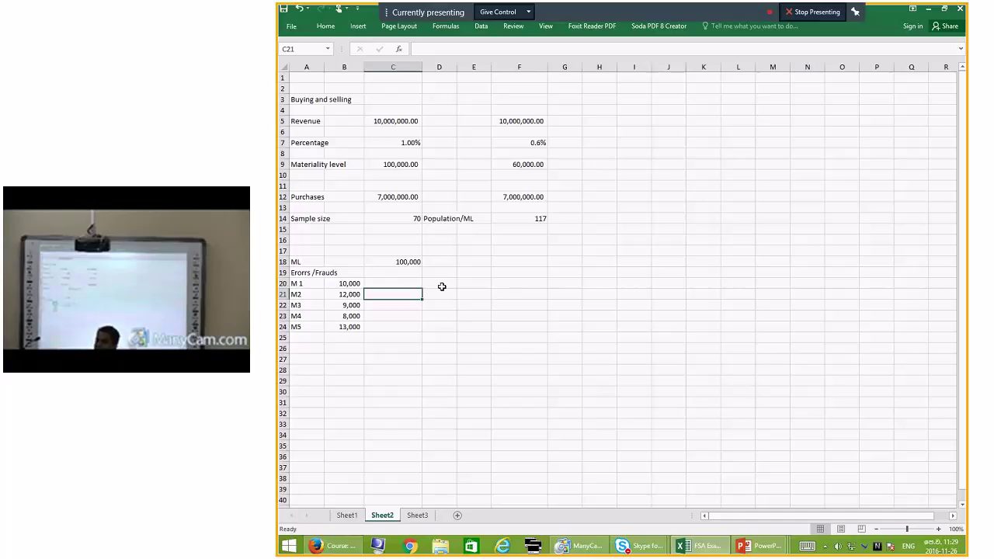
# Step: Examine the individual error amounts in B20:B24 and then the whole range together
pyautogui.click(342, 325)
pyautogui.hotkey('ctrl', 'Up')
pyautogui.click(338, 316)
pyautogui.click(335, 300)
pyautogui.click(314, 326)
pyautogui.click(345, 316)
pyautogui.click(353, 327)
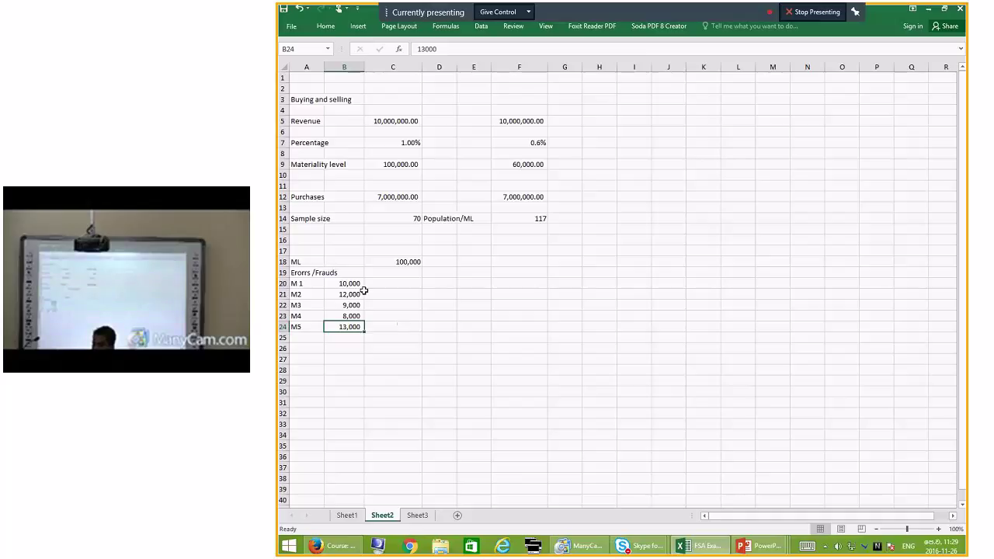
pyautogui.moveTo(339, 284); pyautogui.dragTo(341, 303)
pyautogui.moveTo(343, 319); pyautogui.dragTo(350, 328)
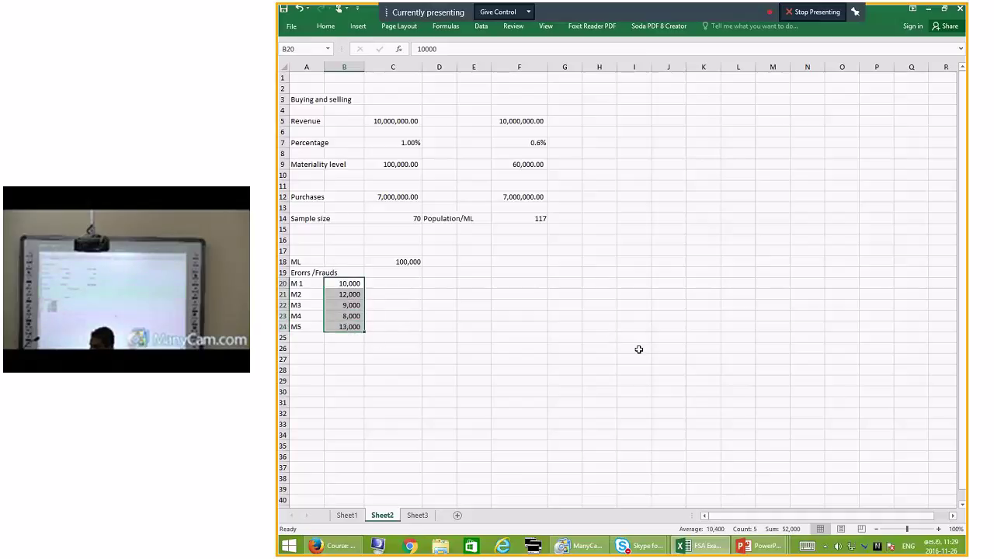
pyautogui.click(505, 347)
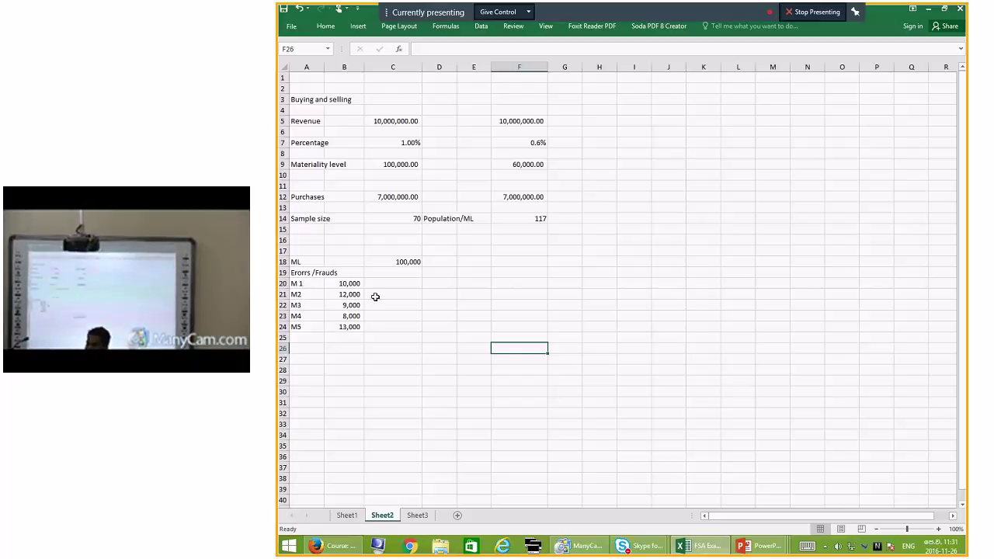
# Step: Try to insert a right parenthesis symbol after the amount in cell B20
pyautogui.moveTo(350, 285); pyautogui.dragTo(356, 329)
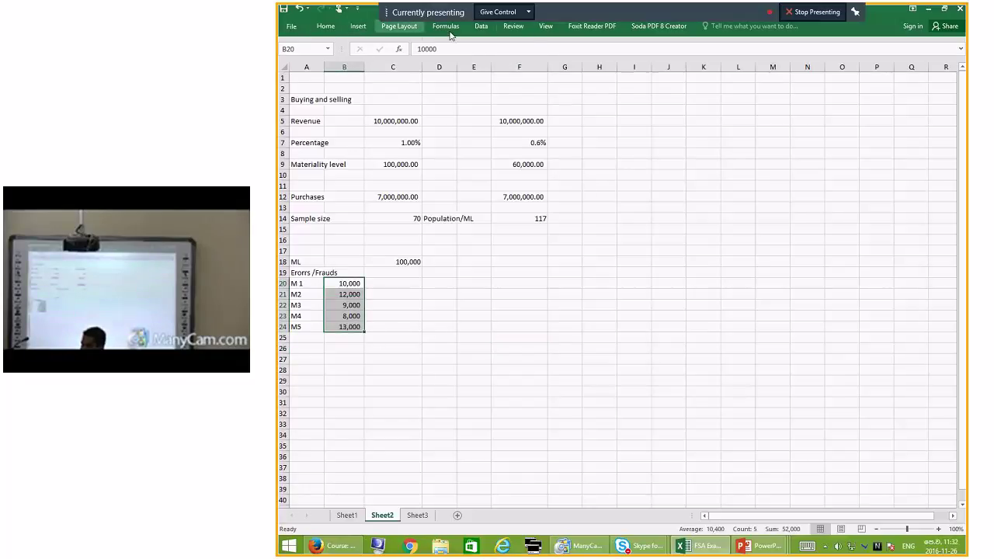
pyautogui.click(357, 26)
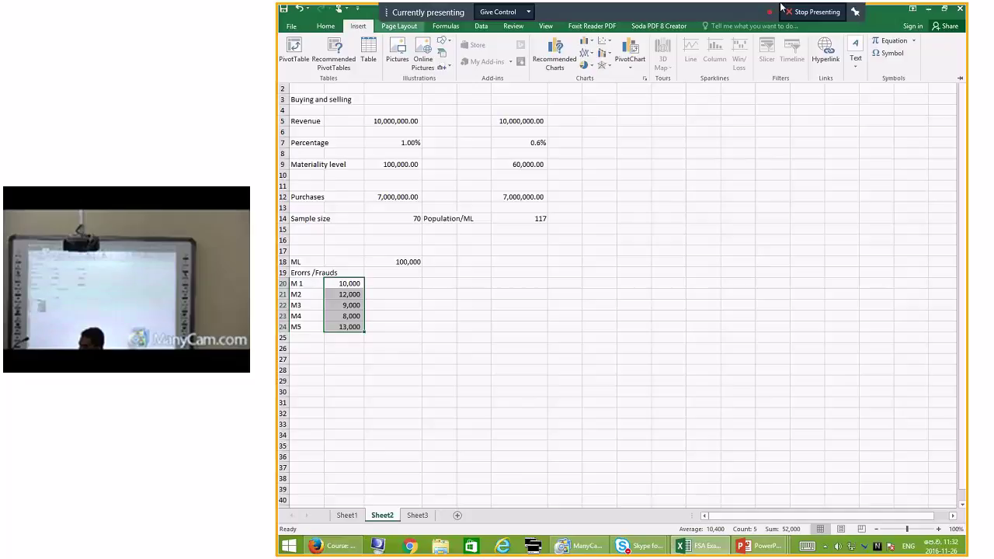
pyautogui.click(893, 53)
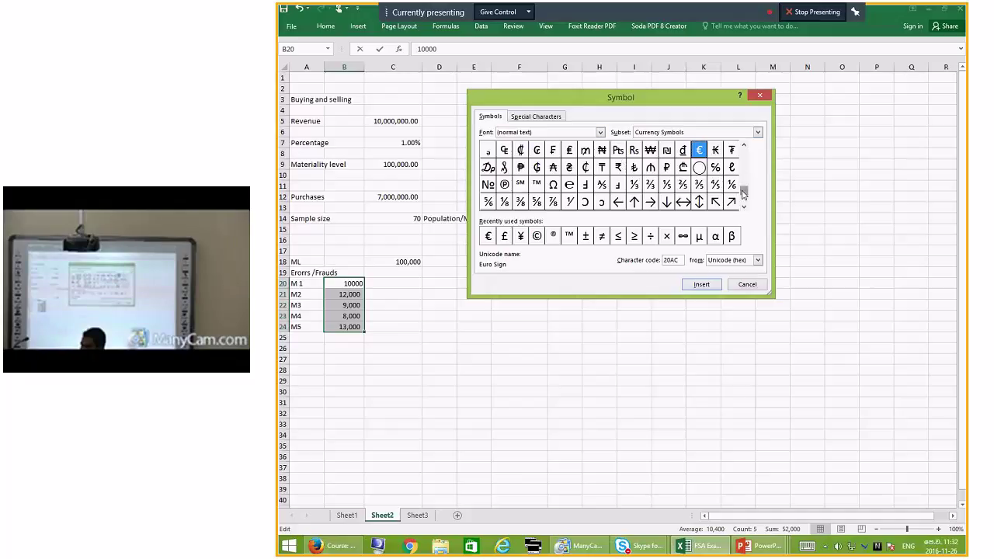
pyautogui.moveTo(744, 190); pyautogui.dragTo(742, 149)
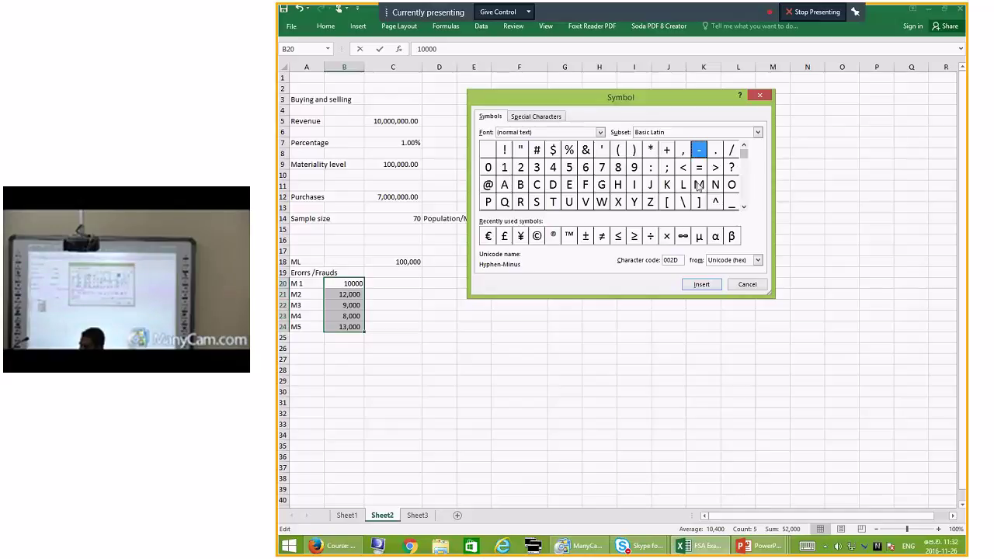
pyautogui.click(634, 151)
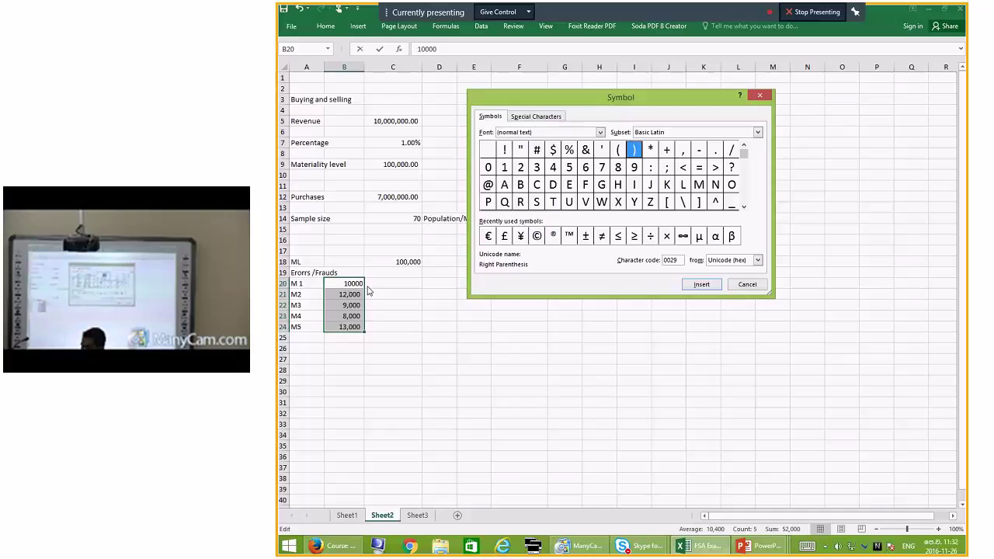
pyautogui.click(696, 287)
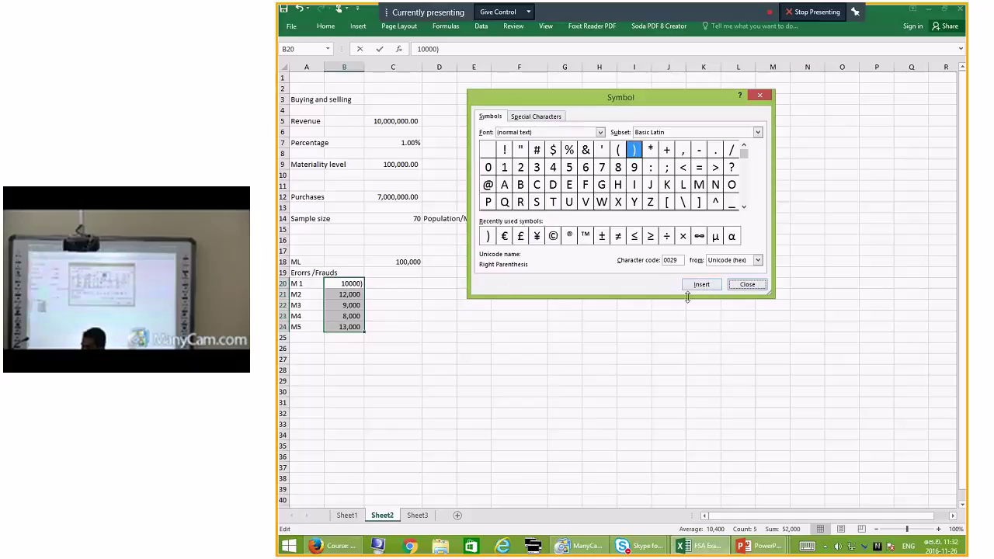
pyautogui.press('Escape')
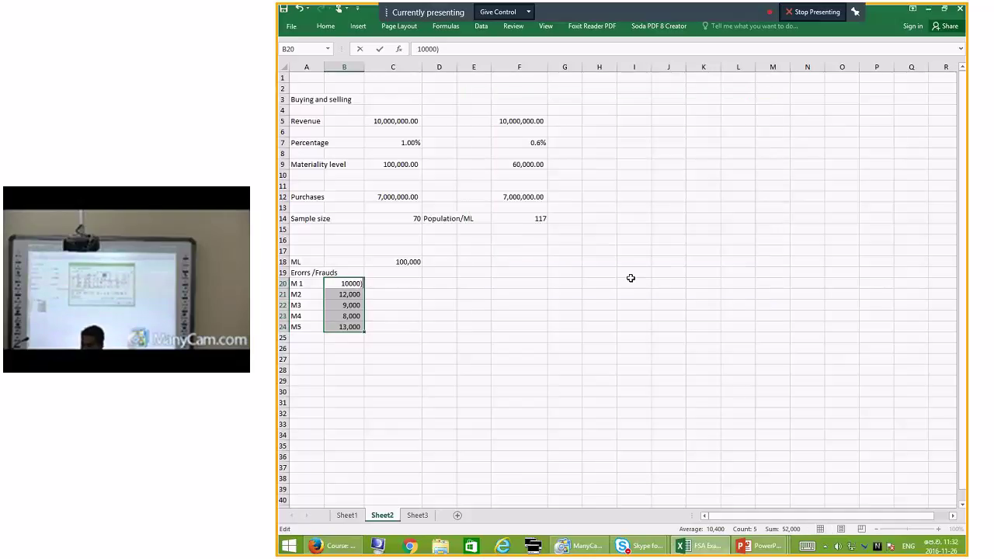
pyautogui.press('Escape')
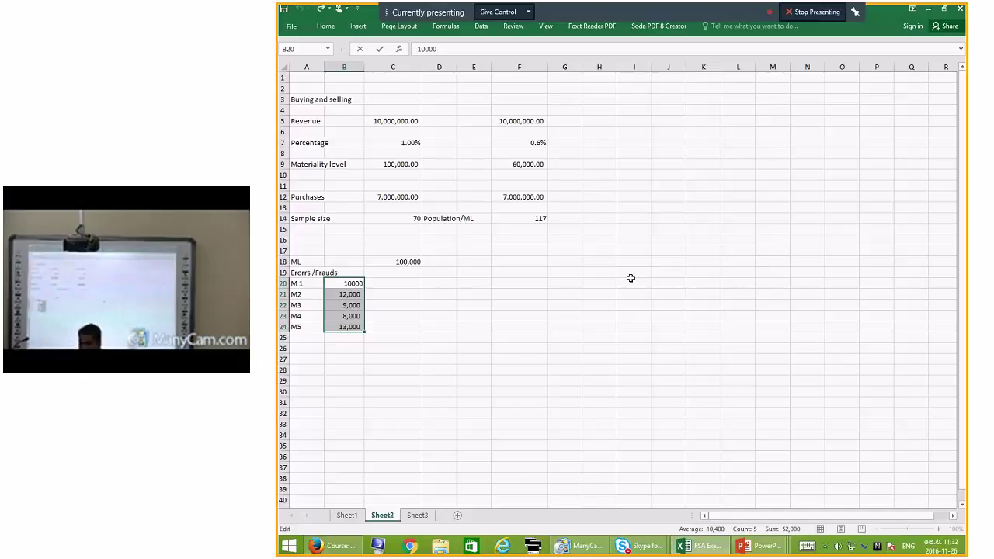
pyautogui.moveTo(381, 285); pyautogui.dragTo(384, 323)
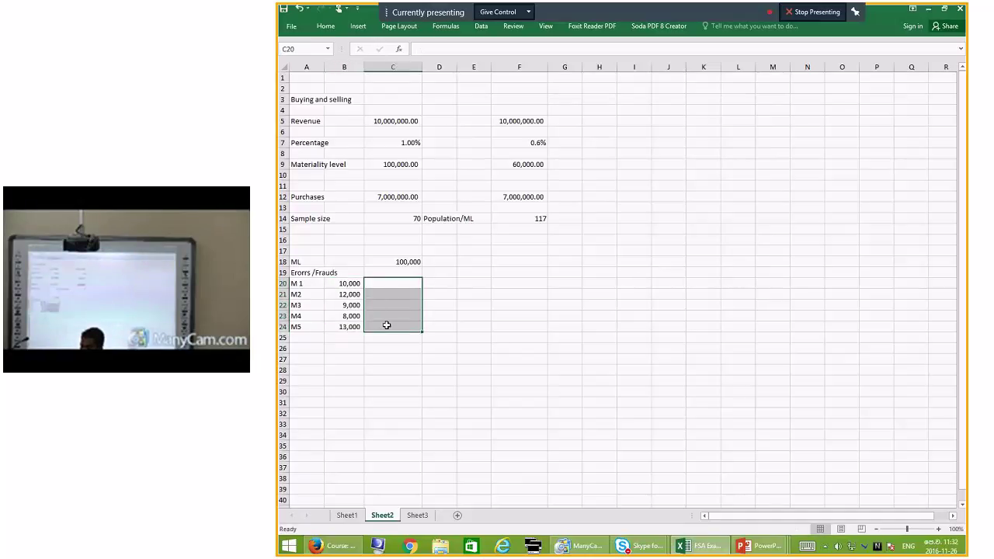
pyautogui.press('Right')
pyautogui.press('Right')
pyautogui.press('Down')
pyautogui.press('Down')
pyautogui.press('Down')
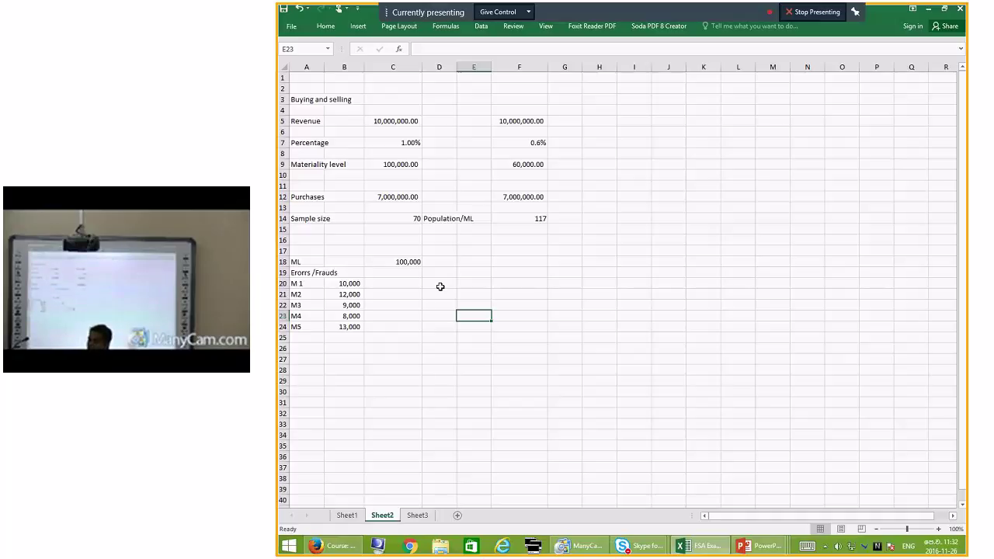
pyautogui.click(396, 305)
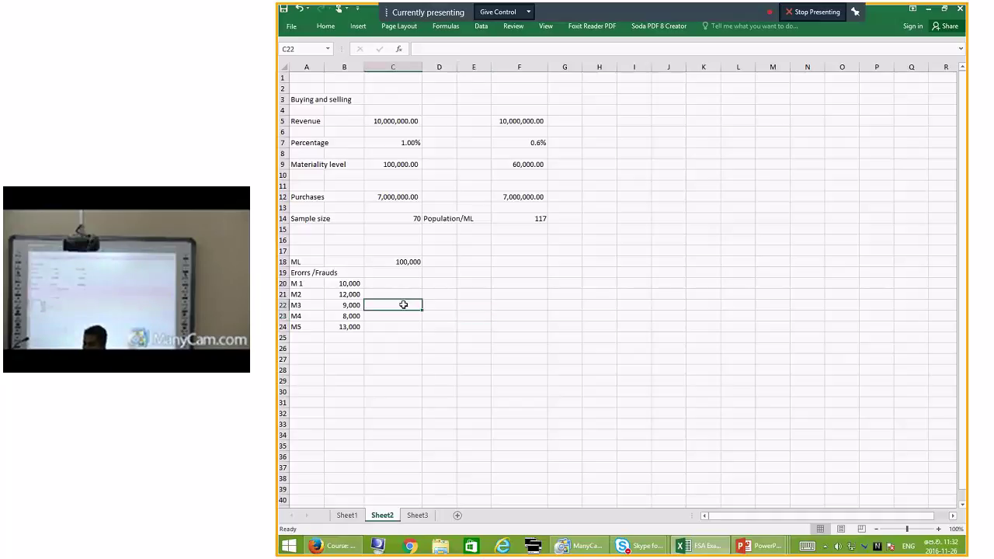
# Step: Review the individual amounts for M1 to M5, then check the sum of the range B20:B24
pyautogui.click(336, 285)
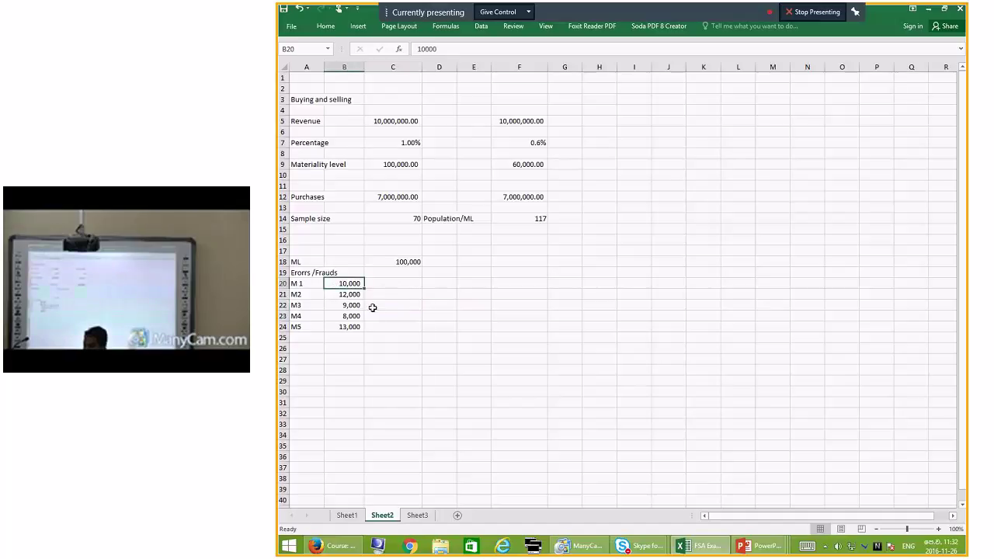
pyautogui.click(348, 295)
pyautogui.click(348, 306)
pyautogui.click(346, 317)
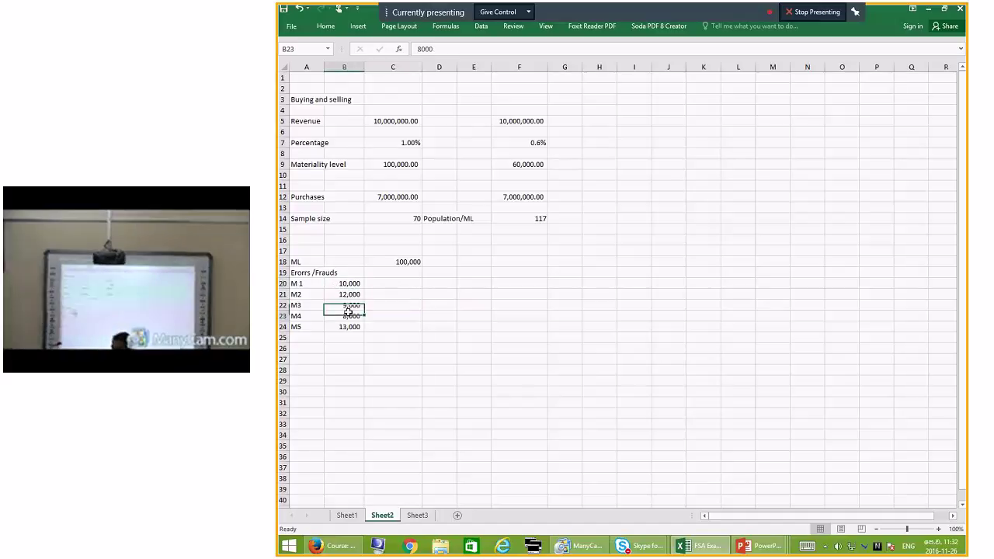
pyautogui.click(350, 326)
pyautogui.click(348, 316)
pyautogui.click(350, 305)
pyautogui.click(351, 296)
pyautogui.click(350, 285)
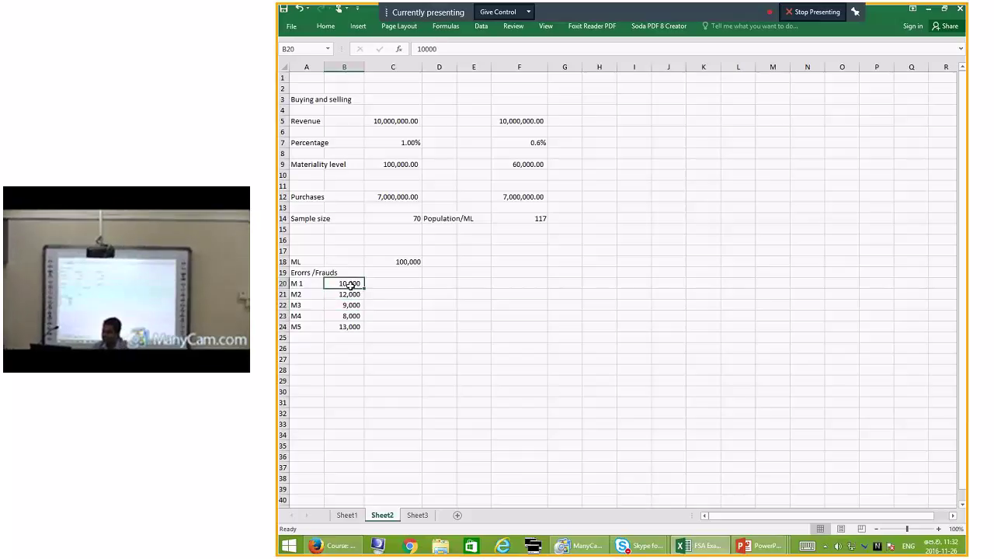
pyautogui.click(346, 305)
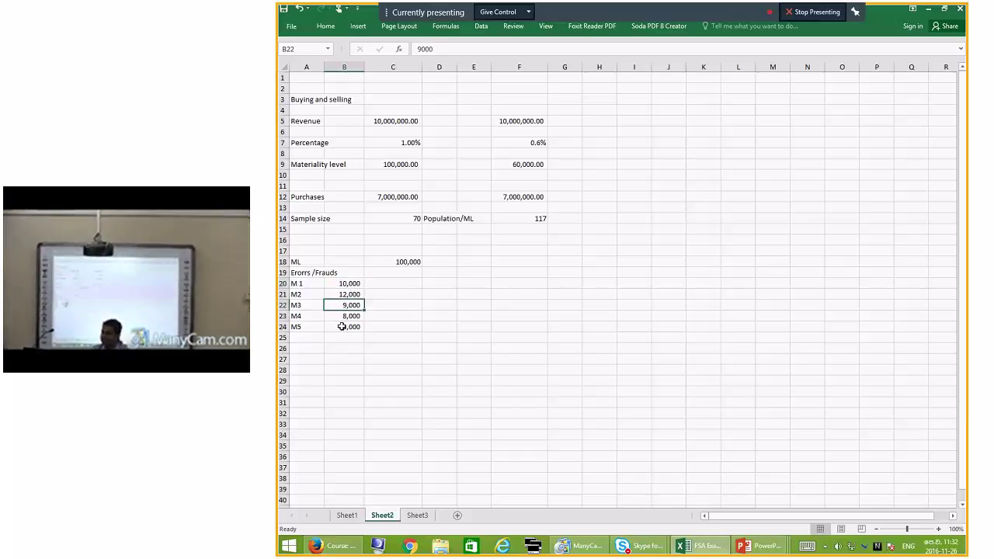
pyautogui.click(340, 285)
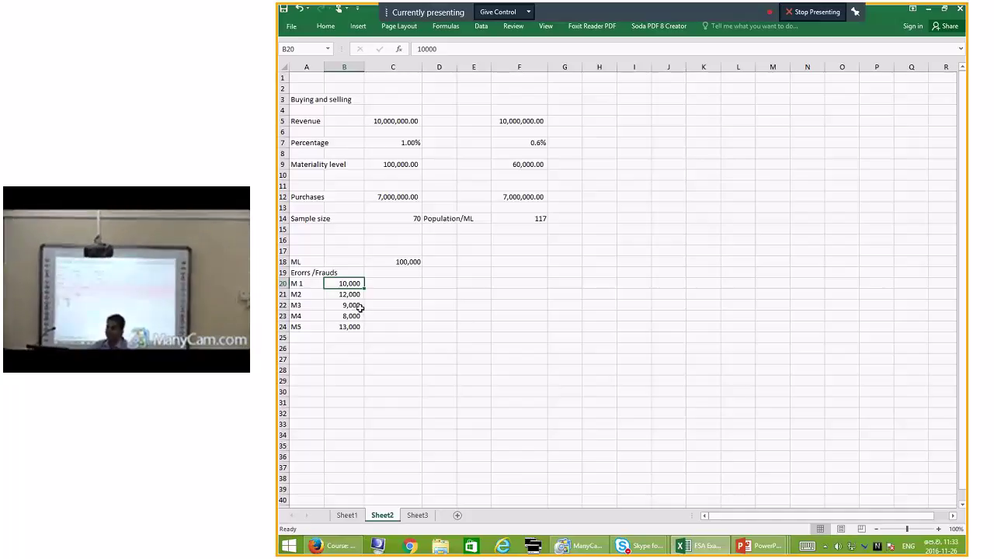
pyautogui.hotkey('shift', 'Down')
pyautogui.hotkey('shift', 'Down')
pyautogui.hotkey('shift', 'Down')
pyautogui.hotkey('shift', 'Down')
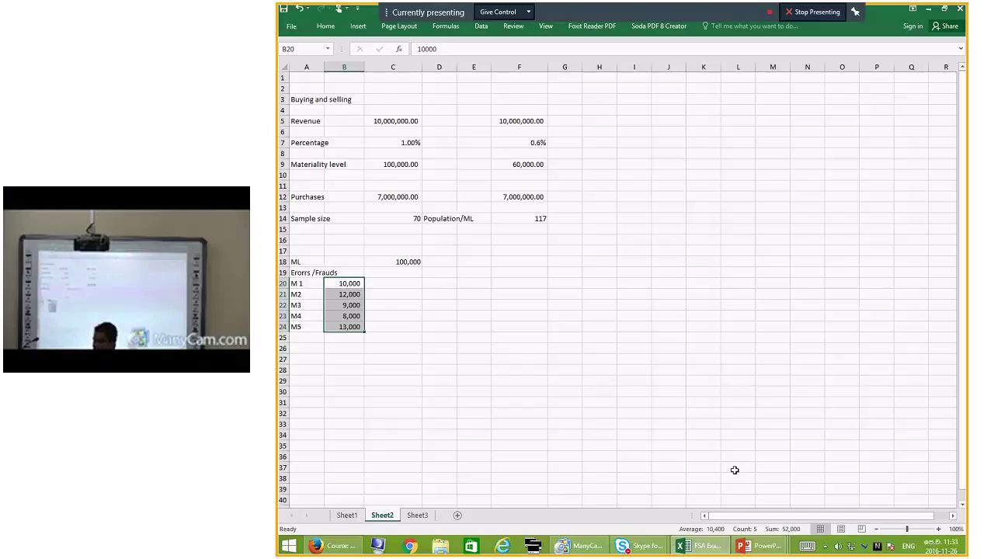
# Step: Enter a SUM formula in cell C25 that totals the error amounts in B20:B24
pyautogui.click(396, 336)
pyautogui.write('=sum')
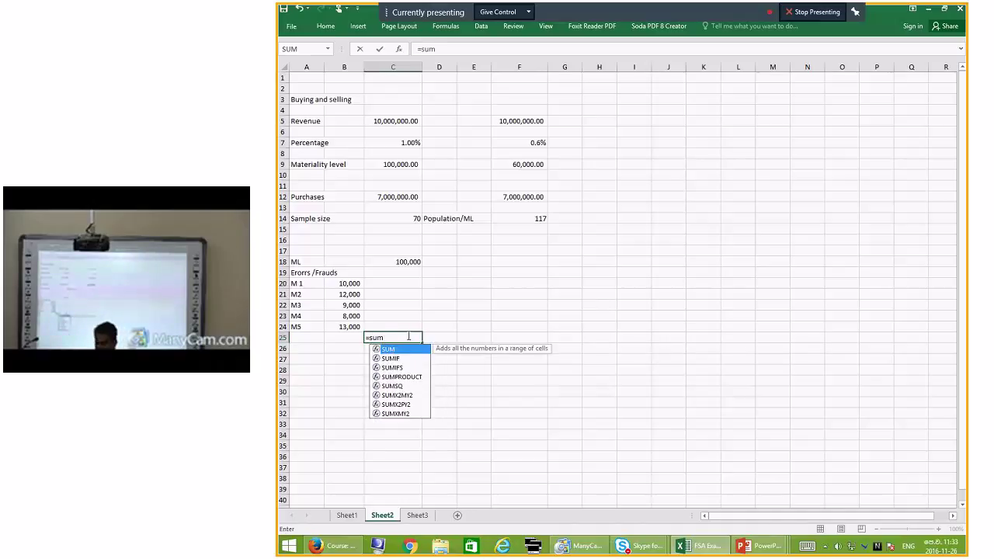
pyautogui.write('(')
pyautogui.moveTo(344, 284); pyautogui.dragTo(350, 324)
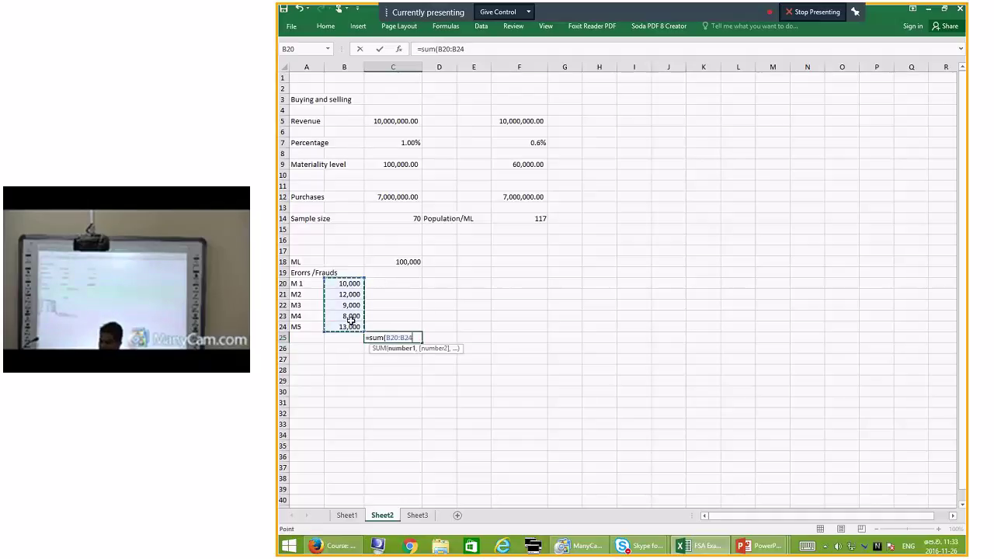
pyautogui.press('Return')
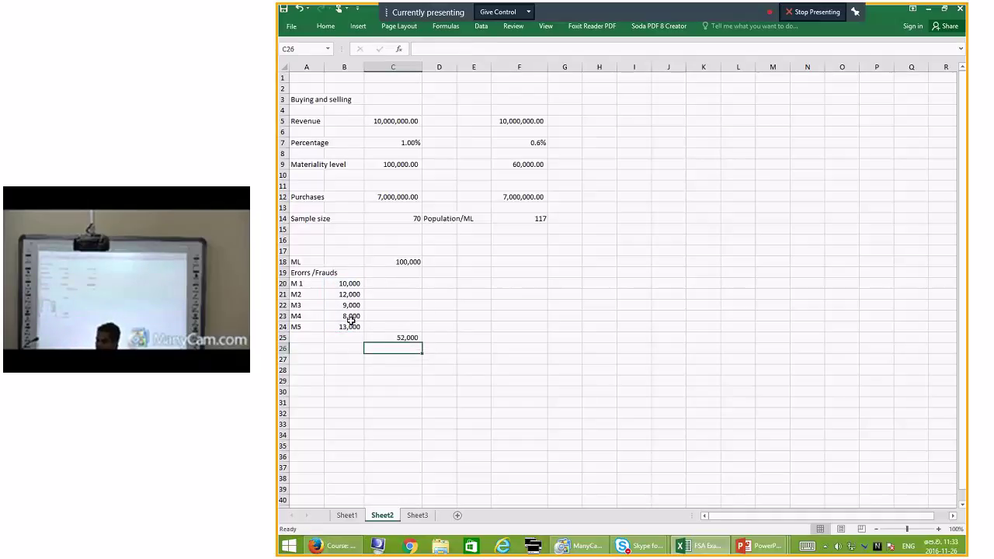
# Step: Highlight the error total in C25 and the ML amount in C18 with a yellow fill
pyautogui.click(403, 337)
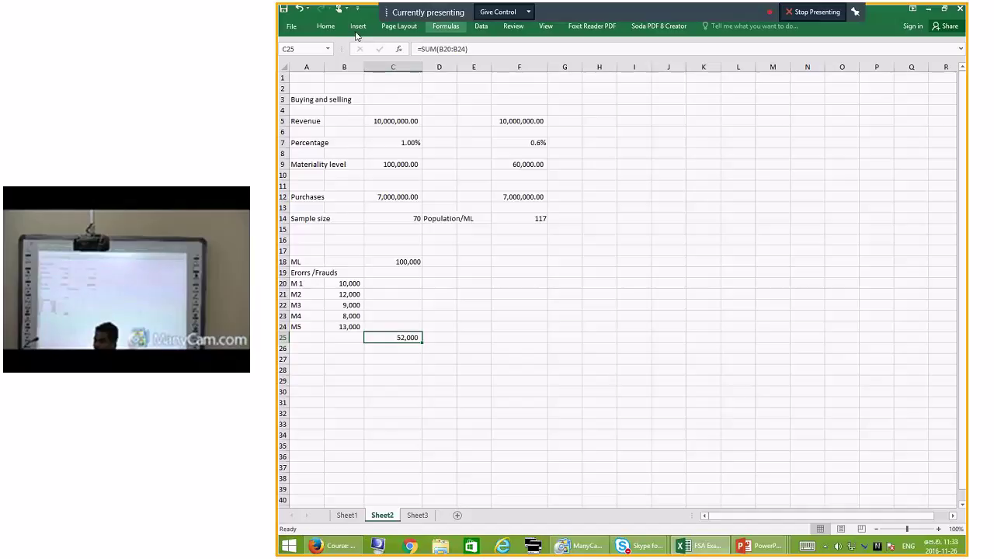
pyautogui.click(326, 27)
pyautogui.click(401, 61)
pyautogui.click(397, 262)
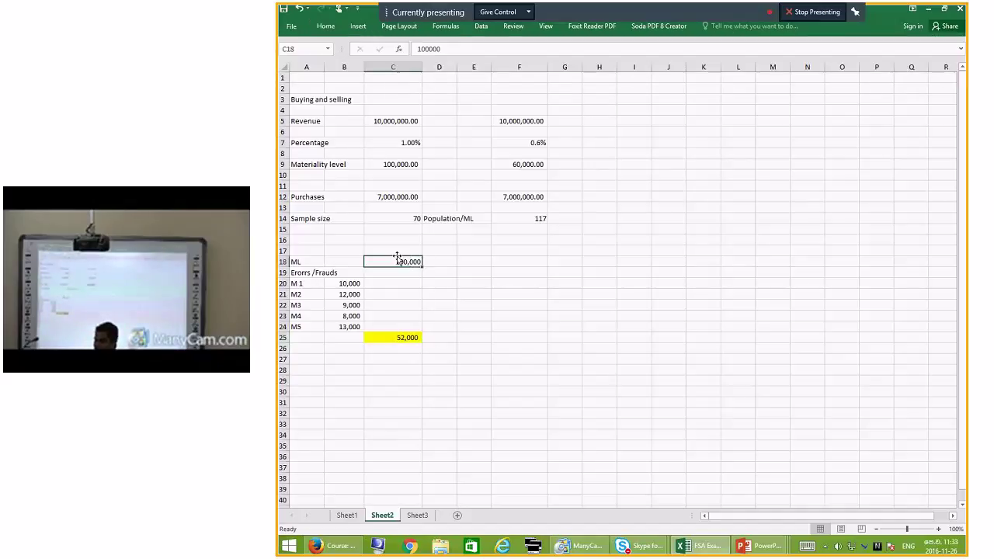
pyautogui.click(325, 27)
pyautogui.click(401, 62)
pyautogui.click(464, 282)
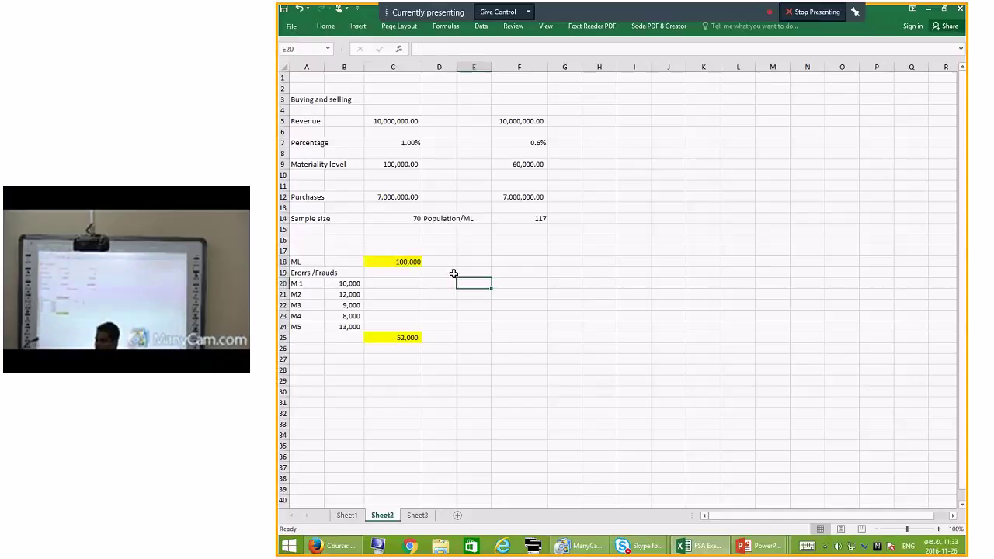
# Step: Compare the materiality level in C18 with the error total in C25
pyautogui.click(412, 316)
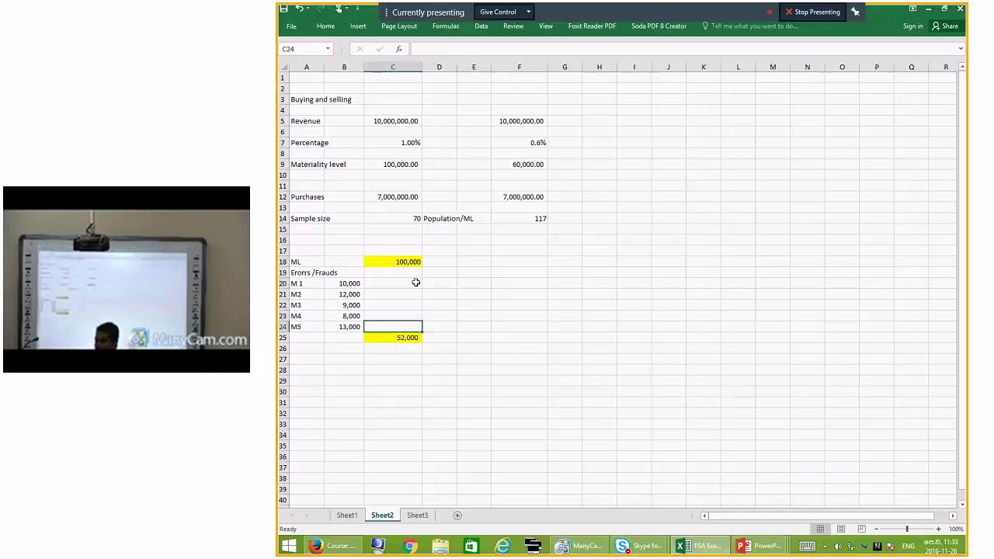
pyautogui.click(451, 305)
pyautogui.click(416, 264)
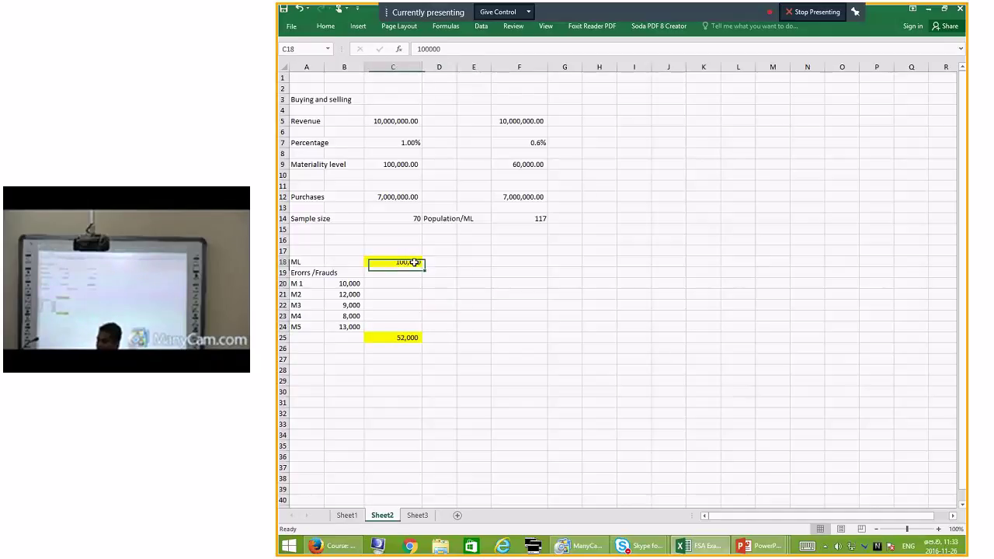
pyautogui.click(397, 338)
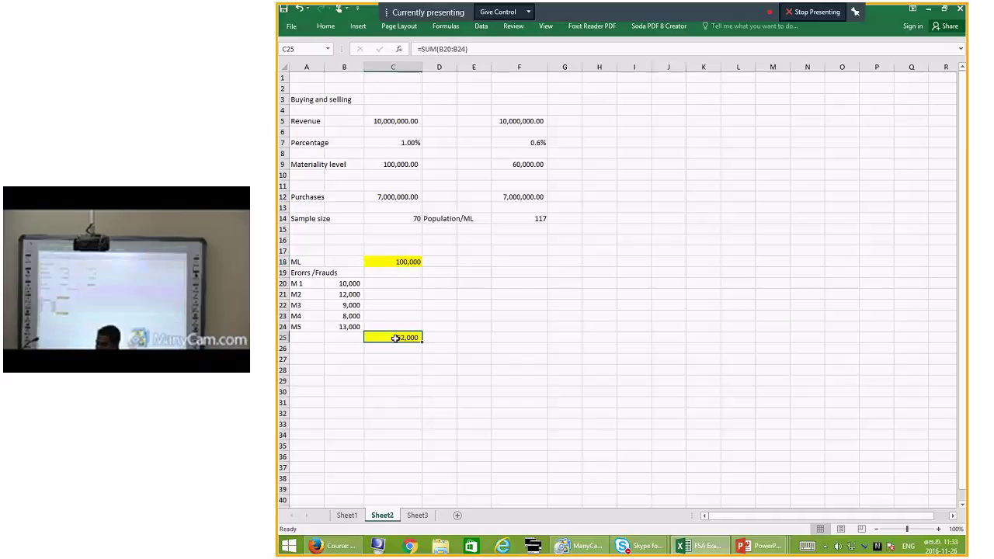
pyautogui.click(439, 338)
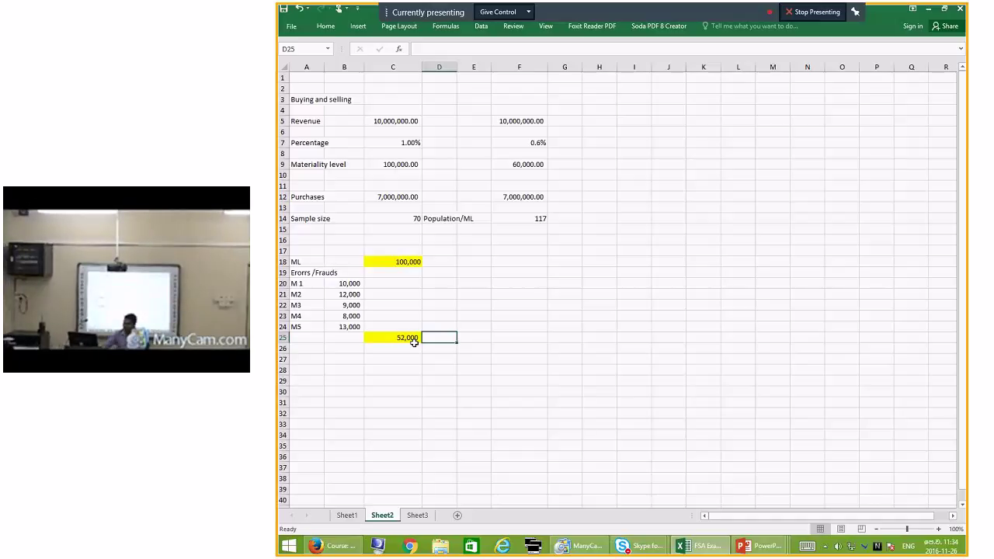
# Step: Change the M2 error amount in cell B21 to 75000
pyautogui.click(351, 295)
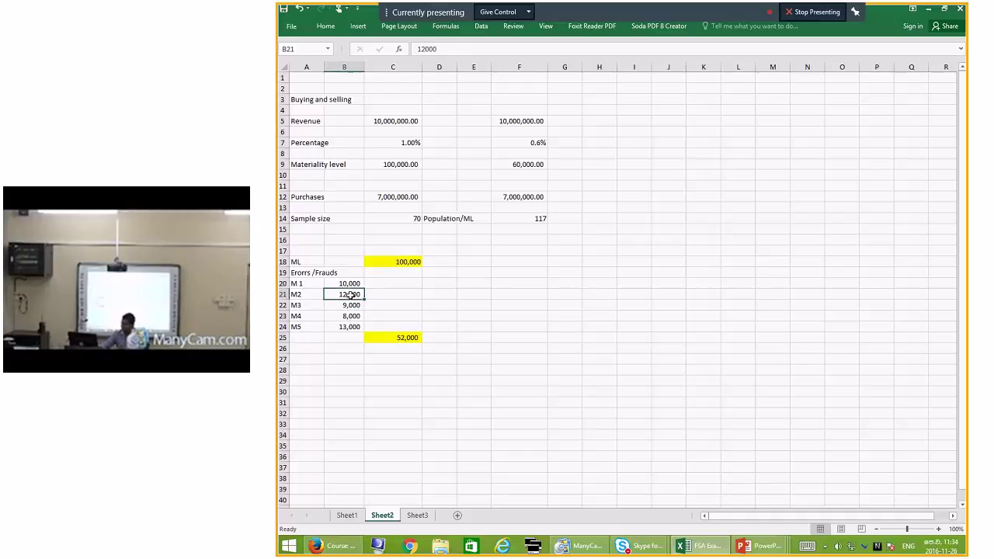
pyautogui.write('7500')
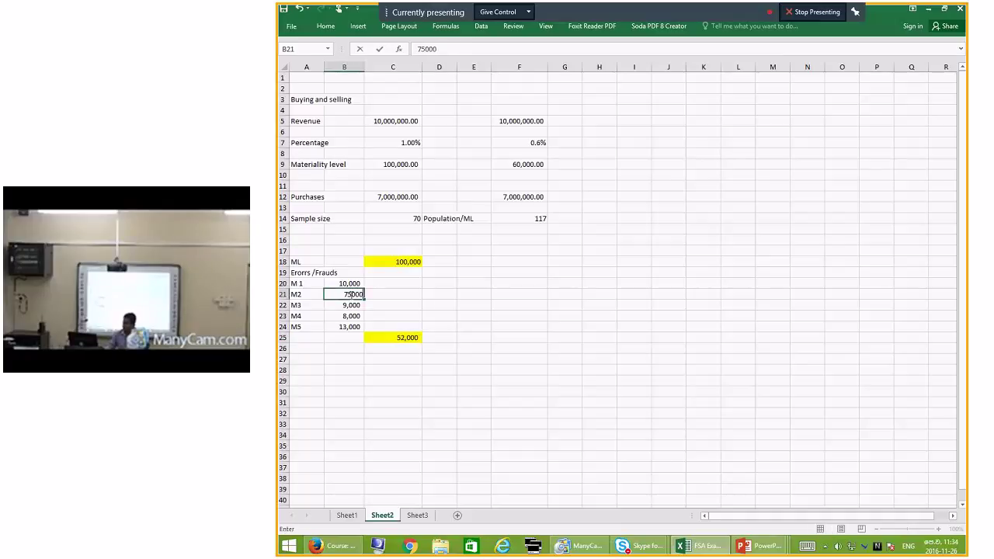
pyautogui.press('Return')
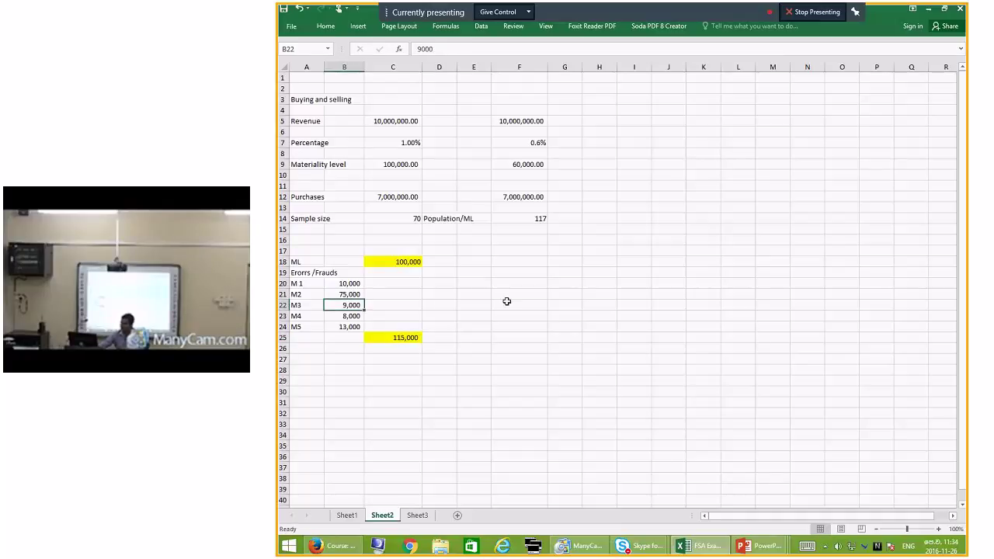
# Step: Check the recalculated error total in C25 against the M2 amount in B21
pyautogui.click(404, 337)
pyautogui.click(474, 327)
pyautogui.click(394, 337)
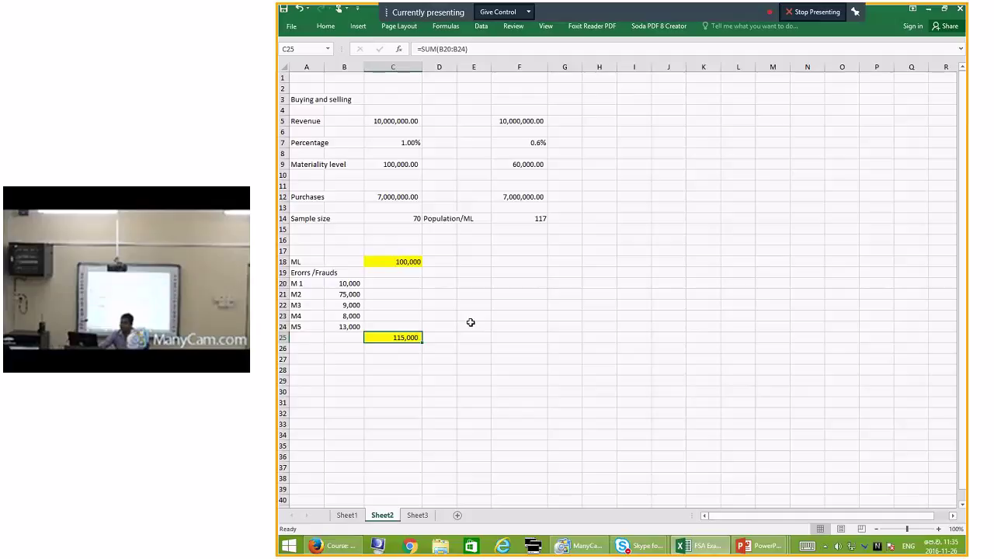
pyautogui.click(350, 297)
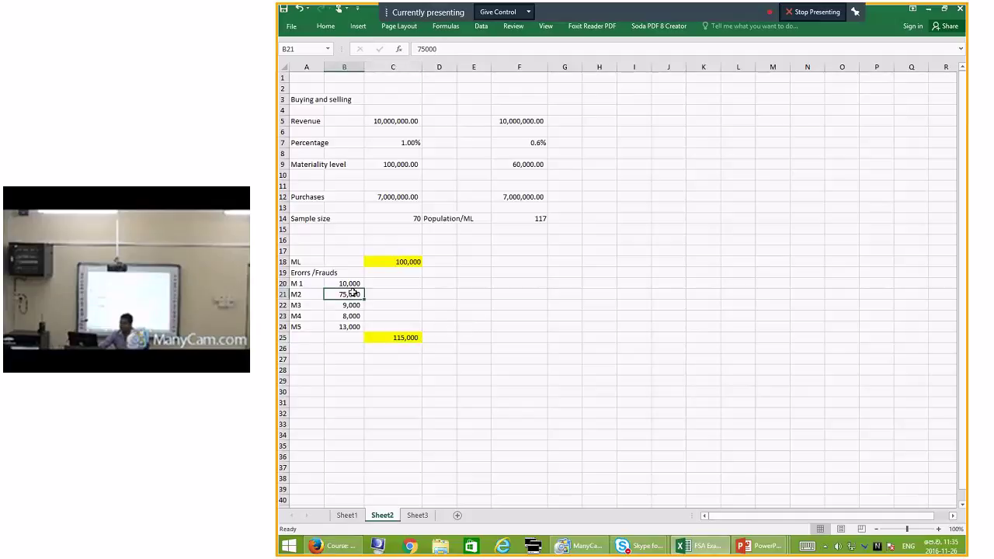
pyautogui.click(410, 339)
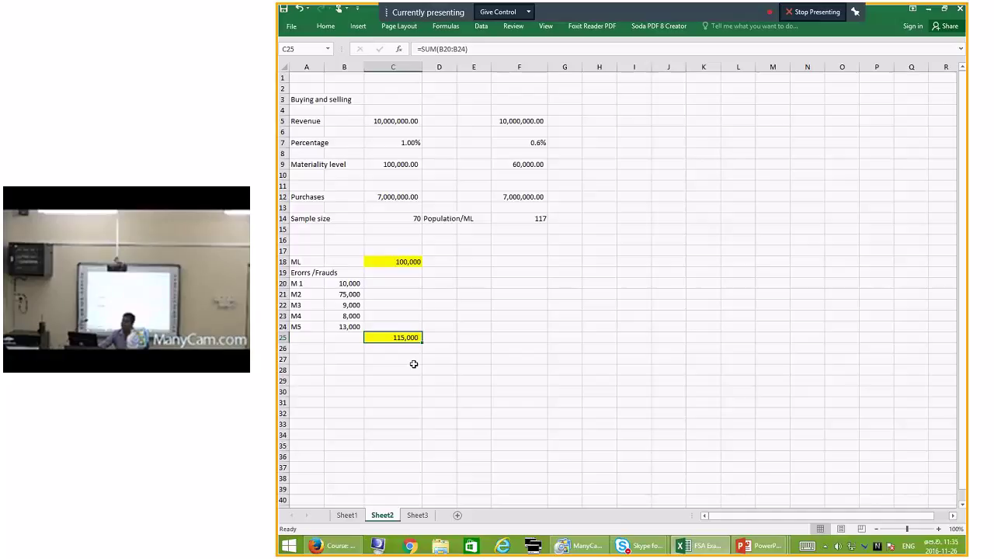
pyautogui.click(450, 339)
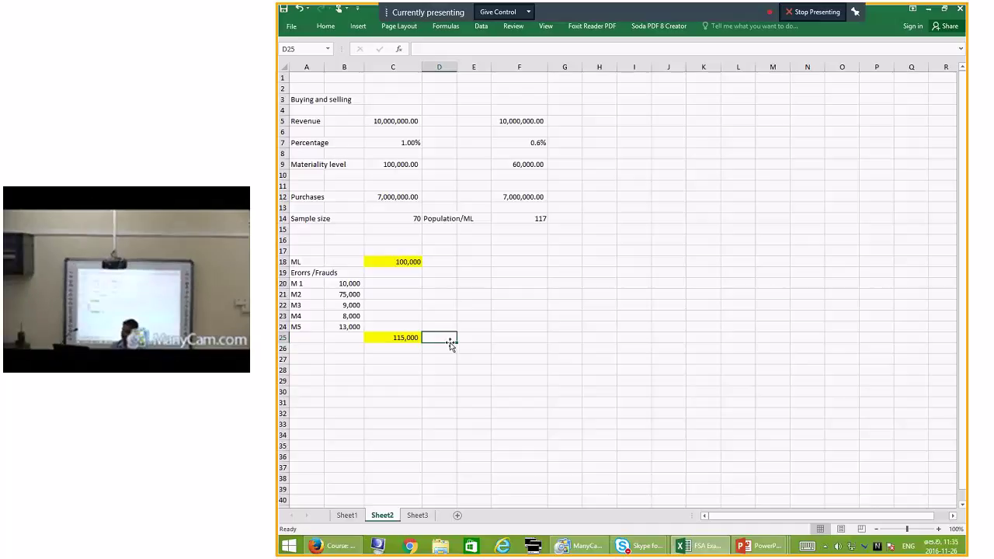
# Step: Set the font colour of the M2 amount in B21 to red
pyautogui.click(344, 294)
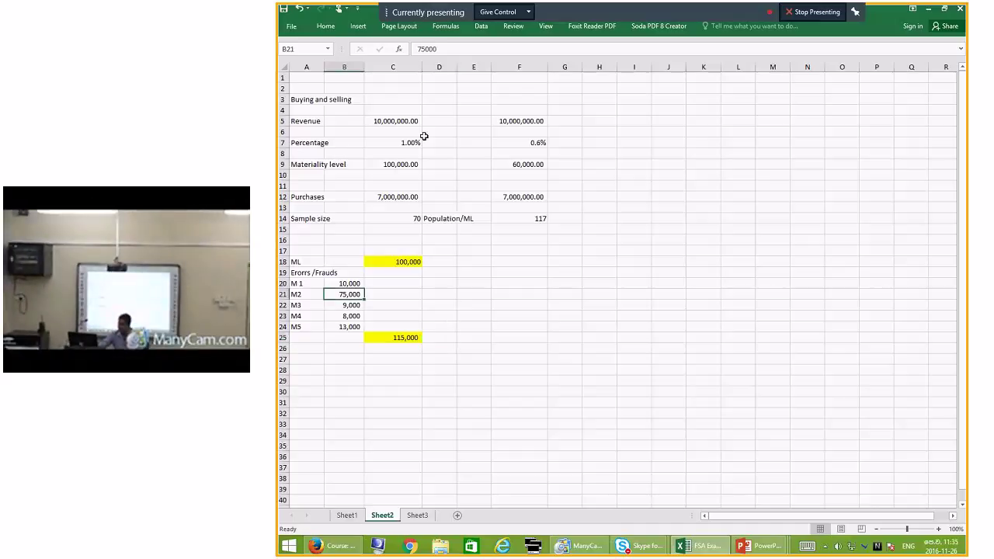
pyautogui.click(327, 27)
pyautogui.click(419, 62)
pyautogui.click(344, 295)
pyautogui.click(389, 295)
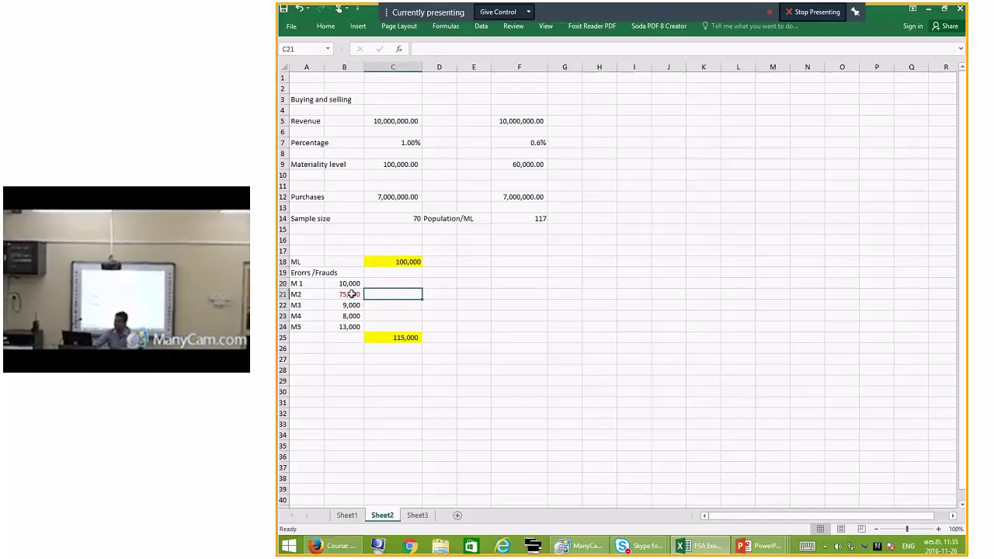
# Step: Compare the red M2 amount with the M3, M4 and M5 amounts in B22:B24
pyautogui.press('Left')
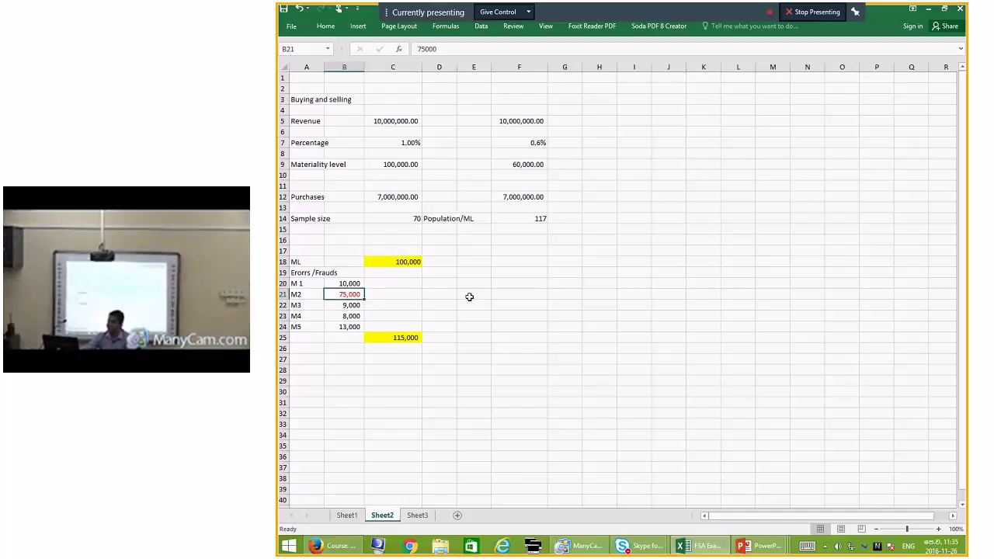
pyautogui.click(340, 315)
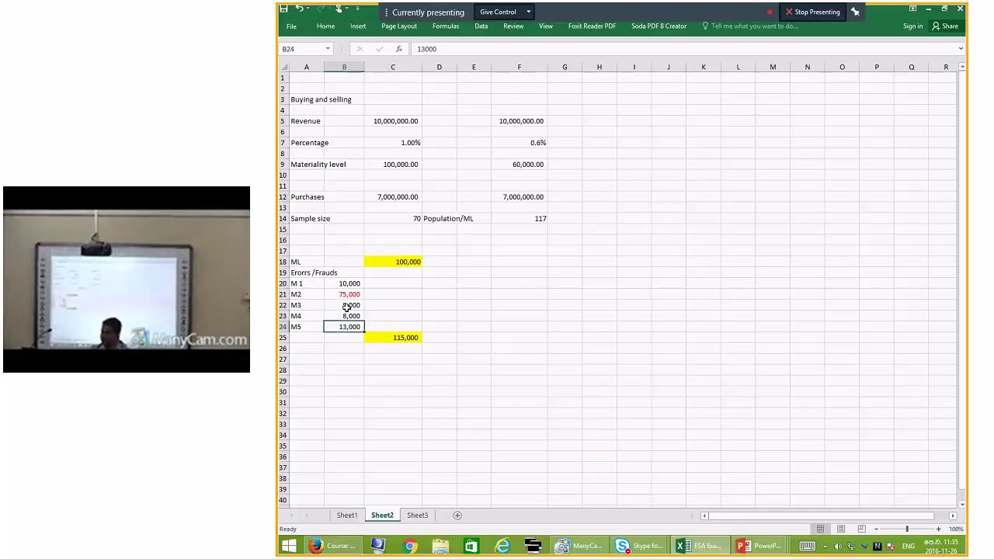
pyautogui.click(346, 297)
pyautogui.click(346, 327)
pyautogui.click(347, 314)
pyautogui.click(349, 305)
# Step: Fill the M2 amount cell B21 with the standard Light Blue colour
pyautogui.click(344, 296)
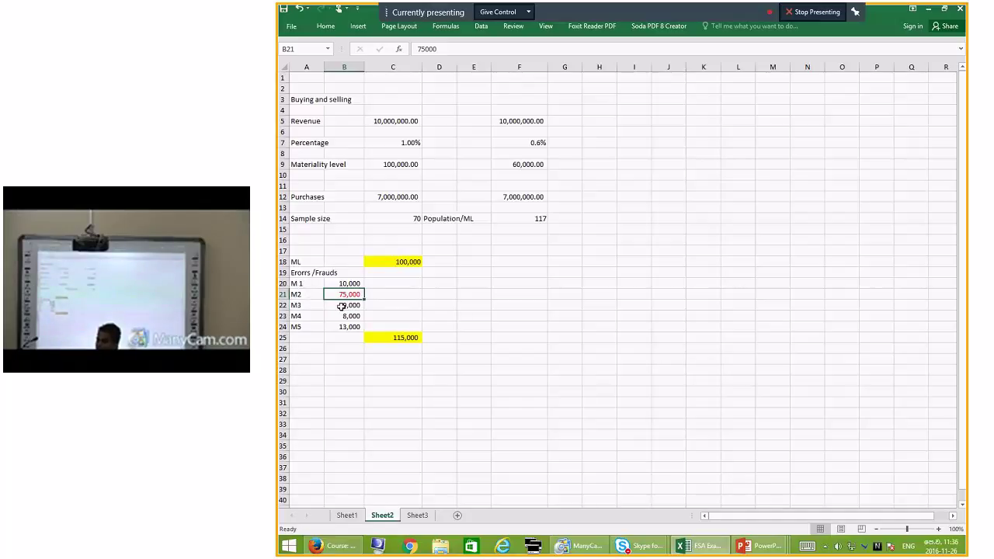
pyautogui.click(326, 26)
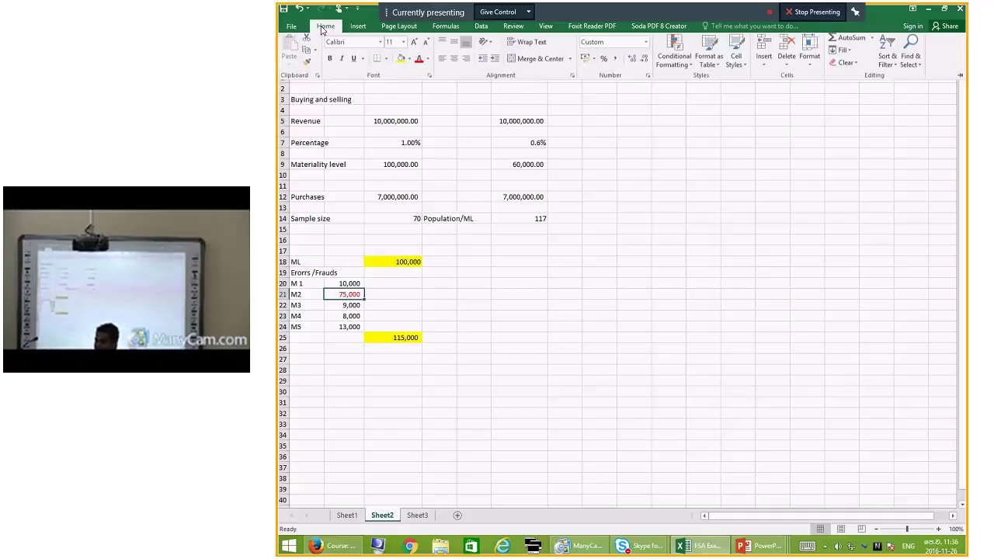
pyautogui.click(409, 62)
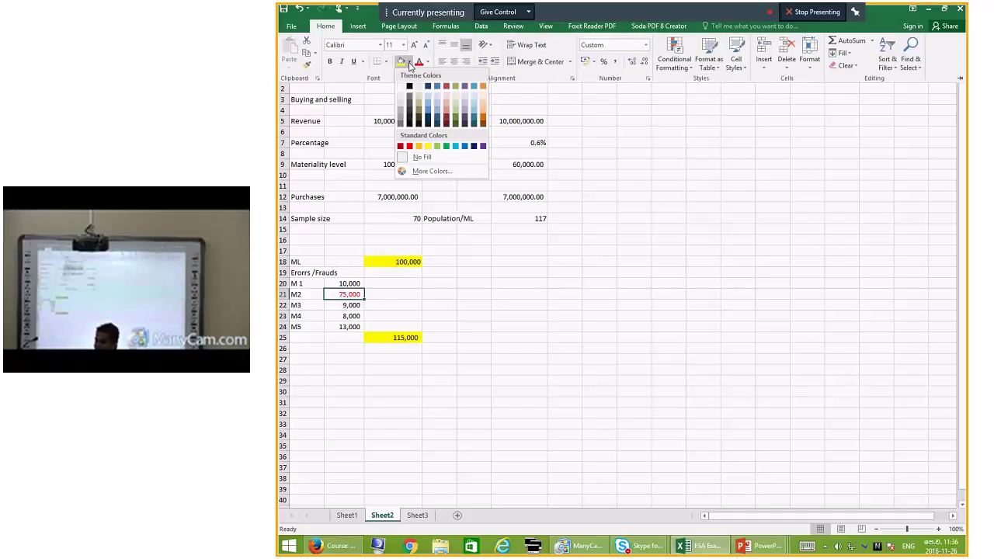
pyautogui.click(456, 146)
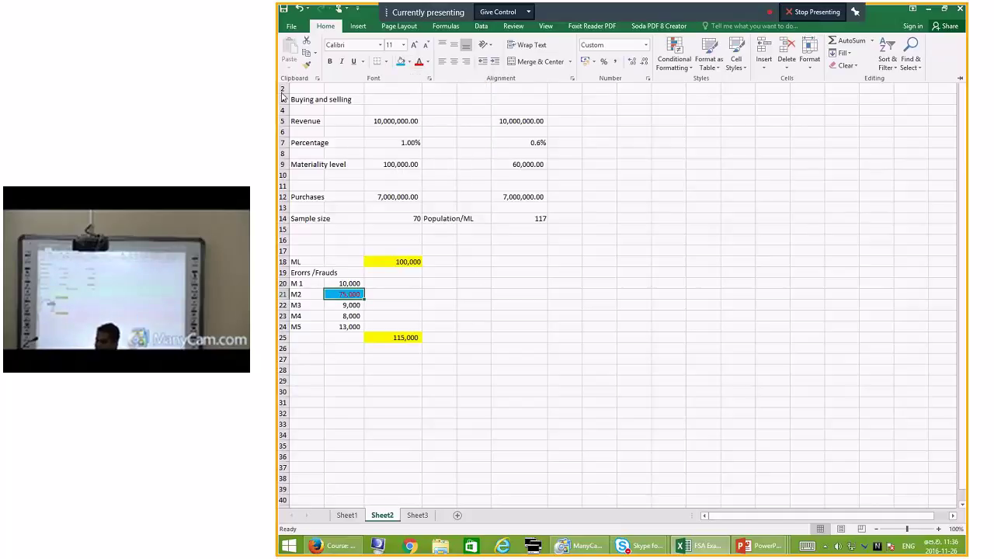
pyautogui.click(300, 114)
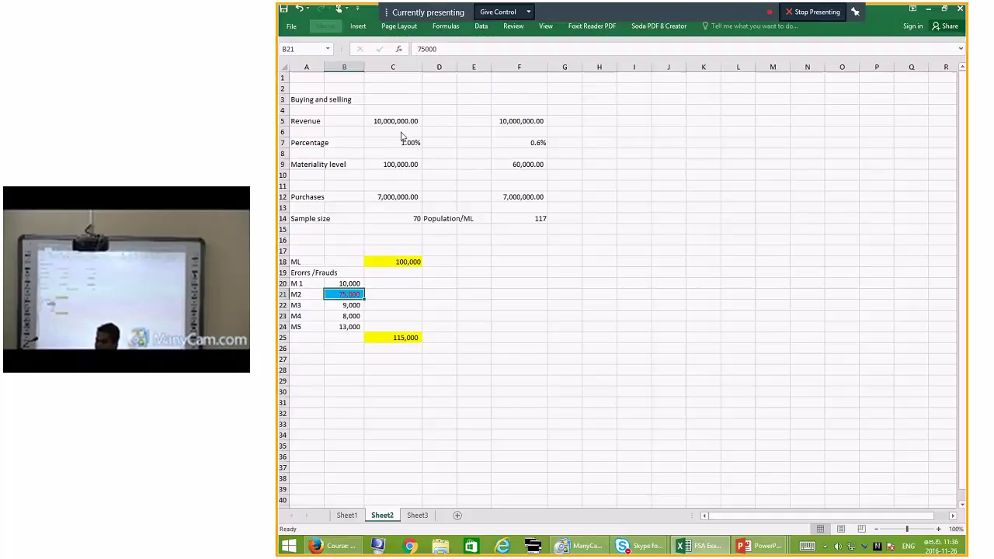
pyautogui.click(284, 67)
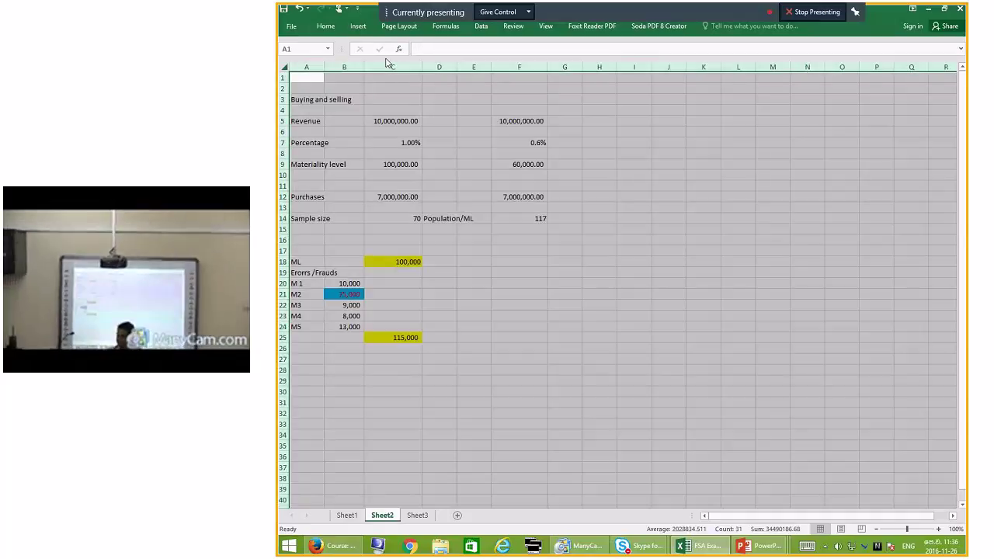
pyautogui.click(328, 49)
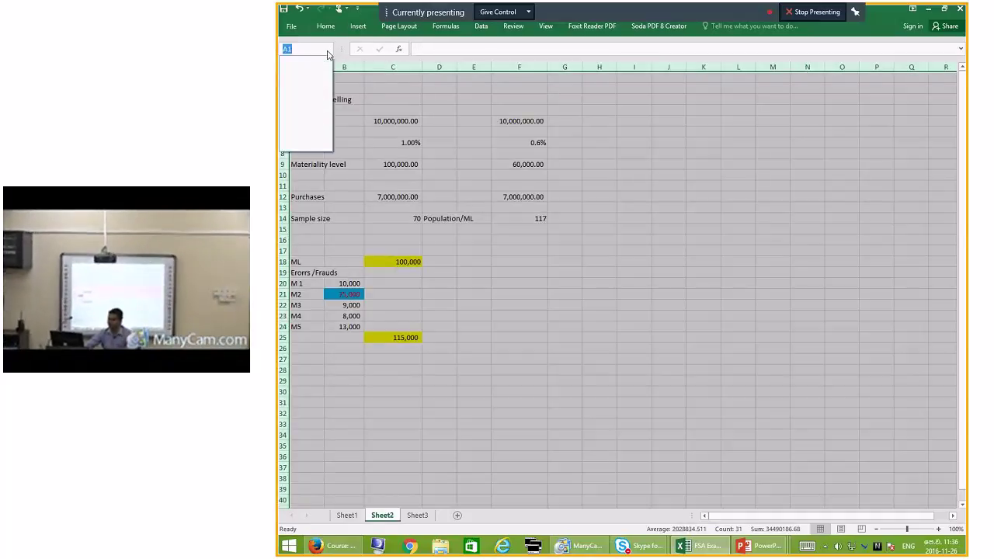
pyautogui.click(328, 53)
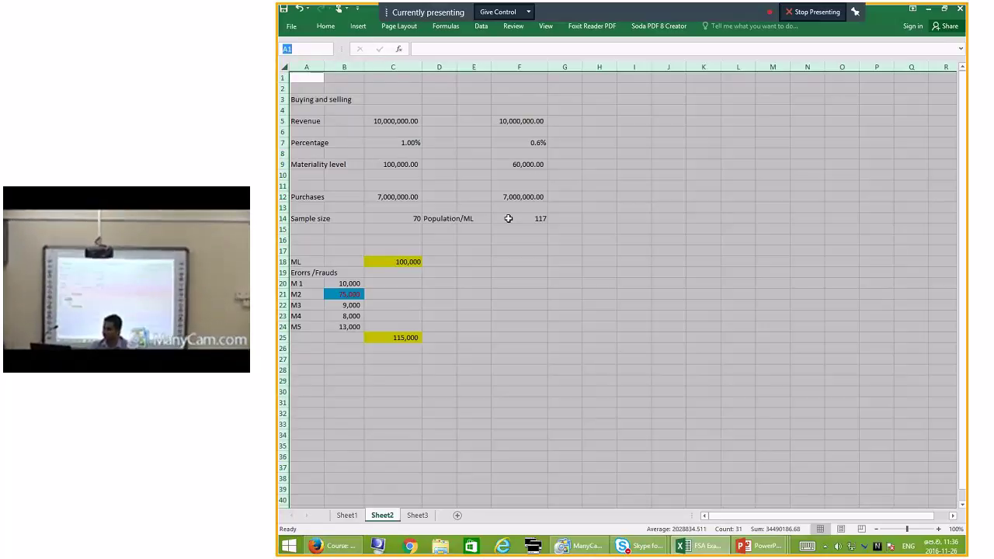
# Step: Set the whole worksheet's font size to 14 and widen all columns so every amount fits
pyautogui.click(325, 26)
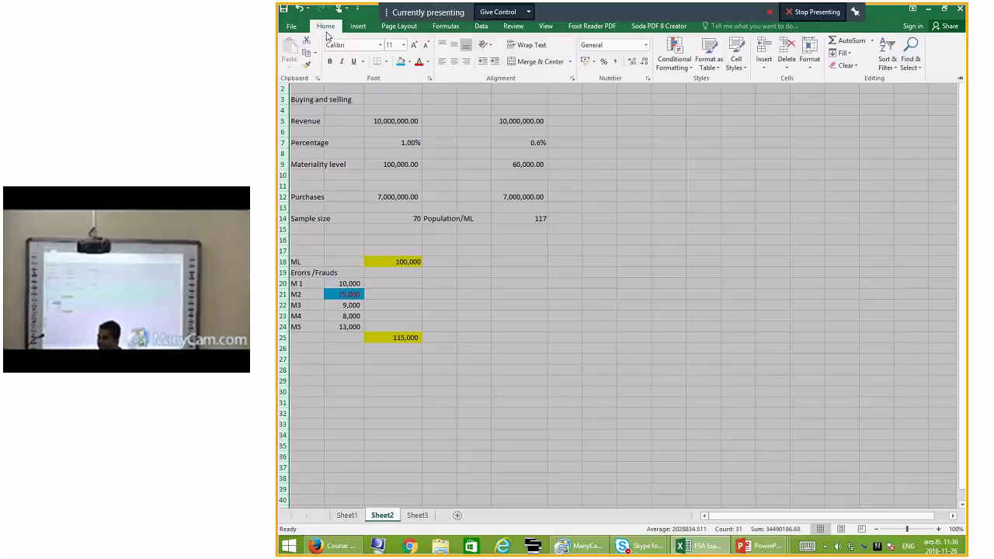
pyautogui.click(404, 45)
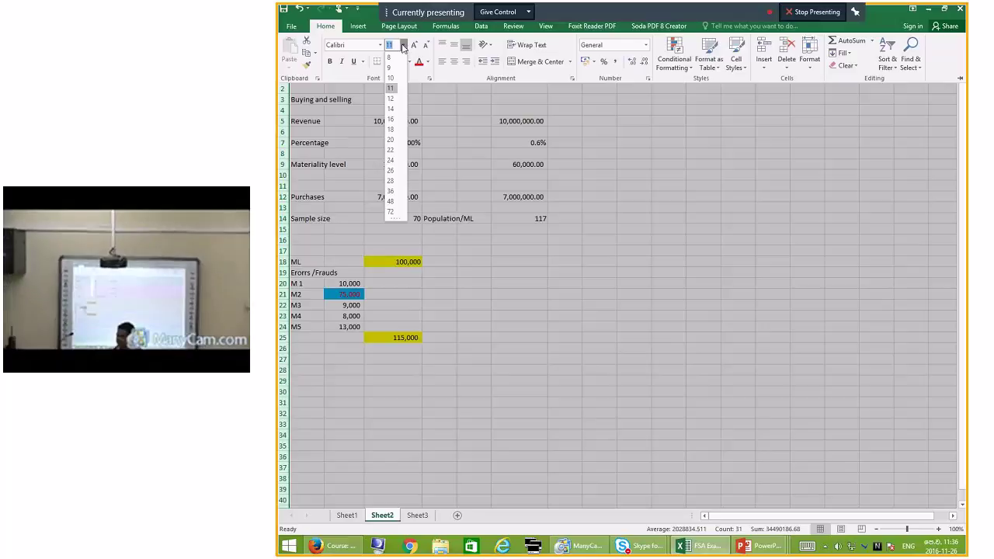
pyautogui.click(391, 112)
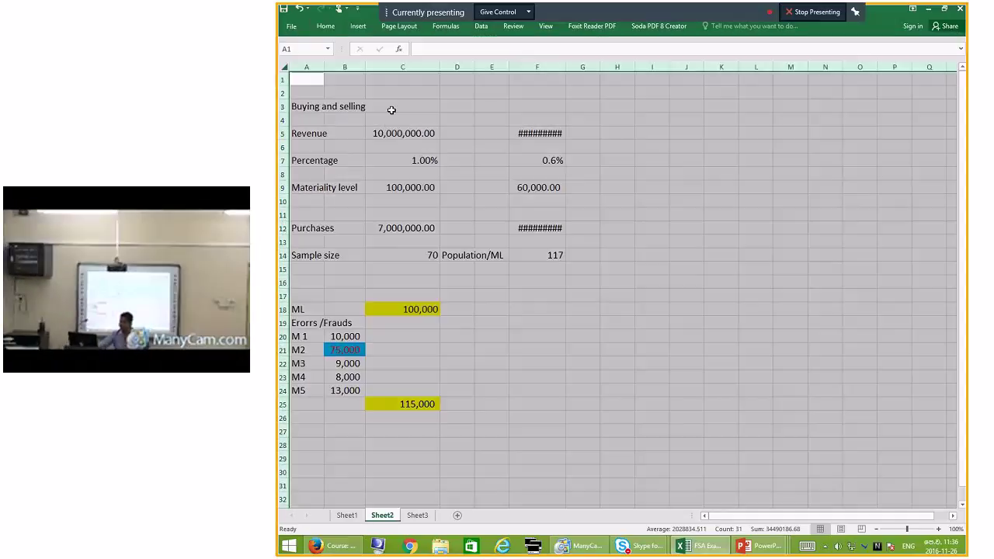
pyautogui.moveTo(568, 66); pyautogui.dragTo(584, 66)
pyautogui.click(568, 305)
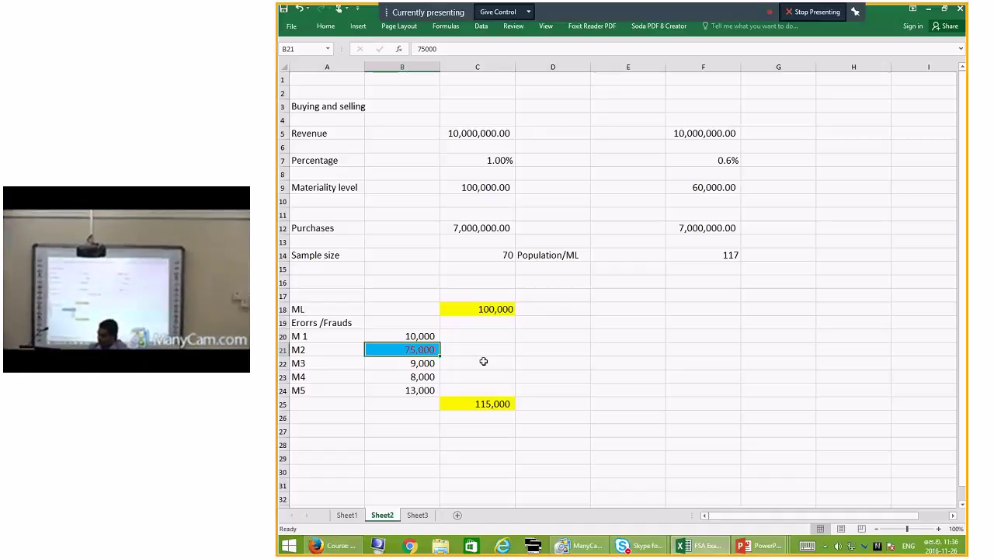
# Step: Clear the M2 amount in B21 to test its effect on the error total, and restore it to 75,000
pyautogui.press('BackSpace')
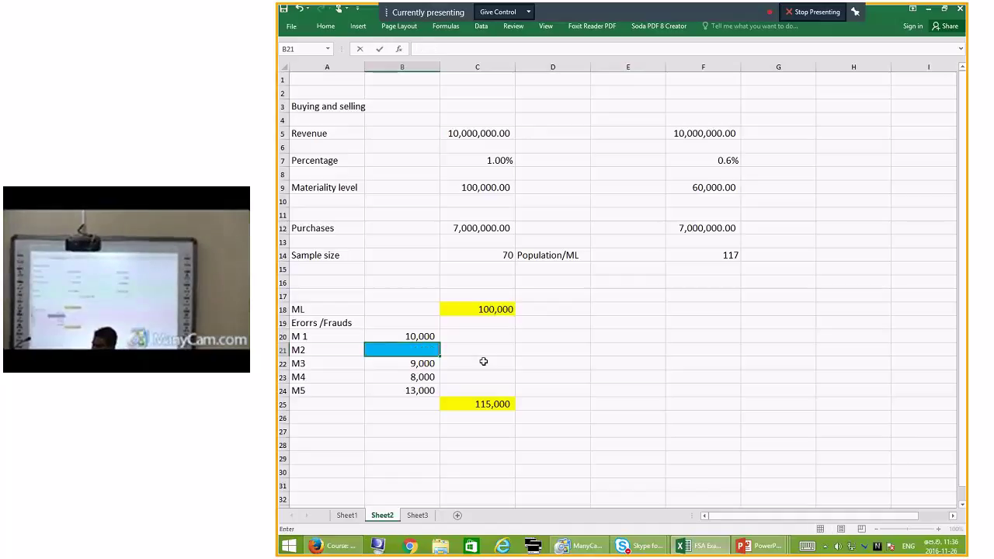
pyautogui.press('Return')
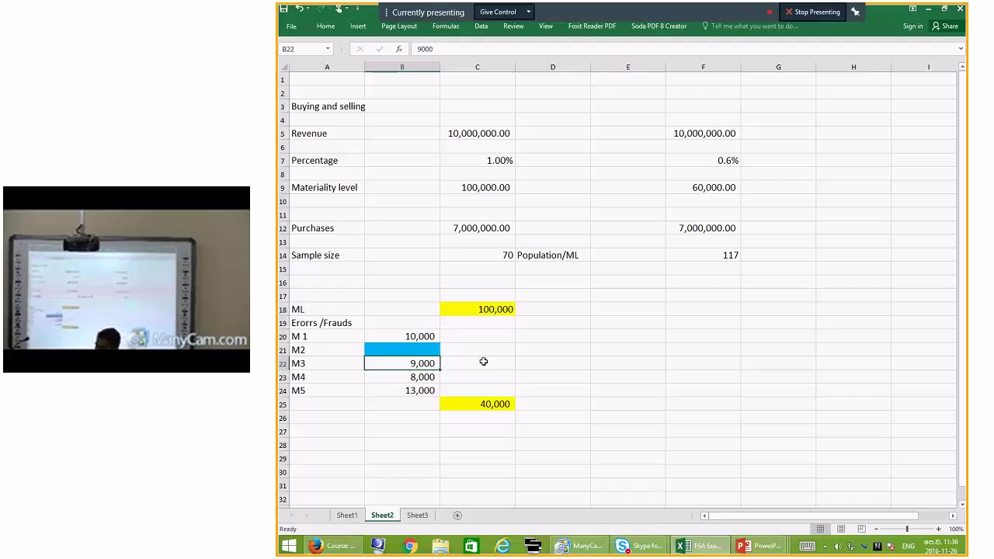
pyautogui.press('Up')
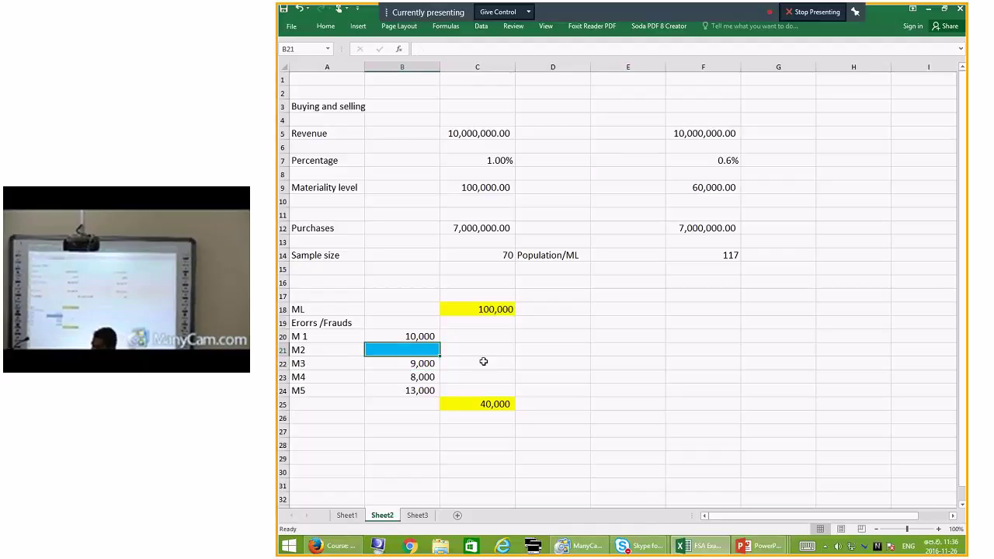
pyautogui.write('750000')
pyautogui.hotkey('ctrl', 'Return')
pyautogui.click(551, 388)
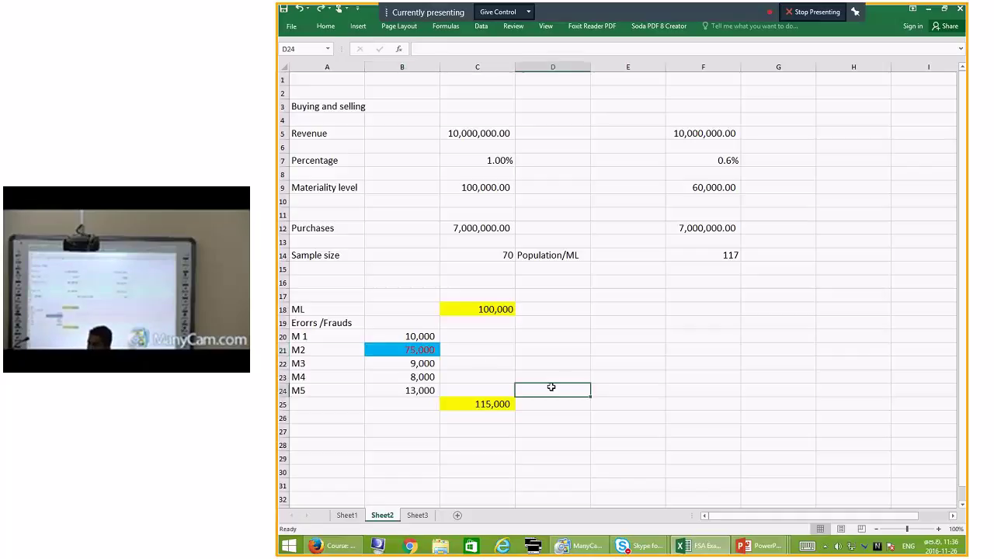
# Step: Examine the error total in C25 against the materiality level and the listed errors
pyautogui.click(472, 404)
pyautogui.click(528, 389)
pyautogui.click(497, 295)
pyautogui.click(544, 362)
pyautogui.click(509, 326)
pyautogui.click(505, 403)
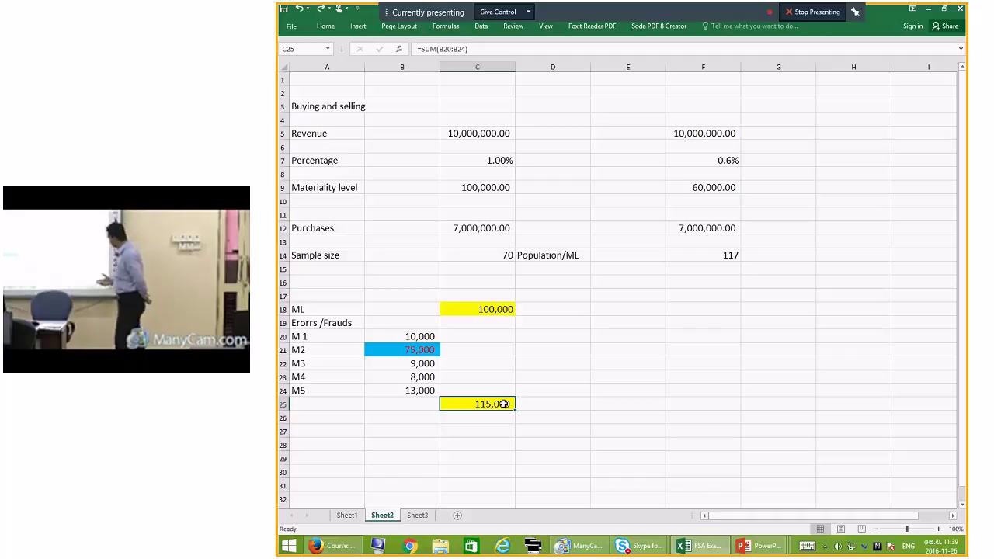
# Step: Switch to the Audit_Planning.pptx presentation in PowerPoint and start the slide show from slide 37
pyautogui.click(762, 546)
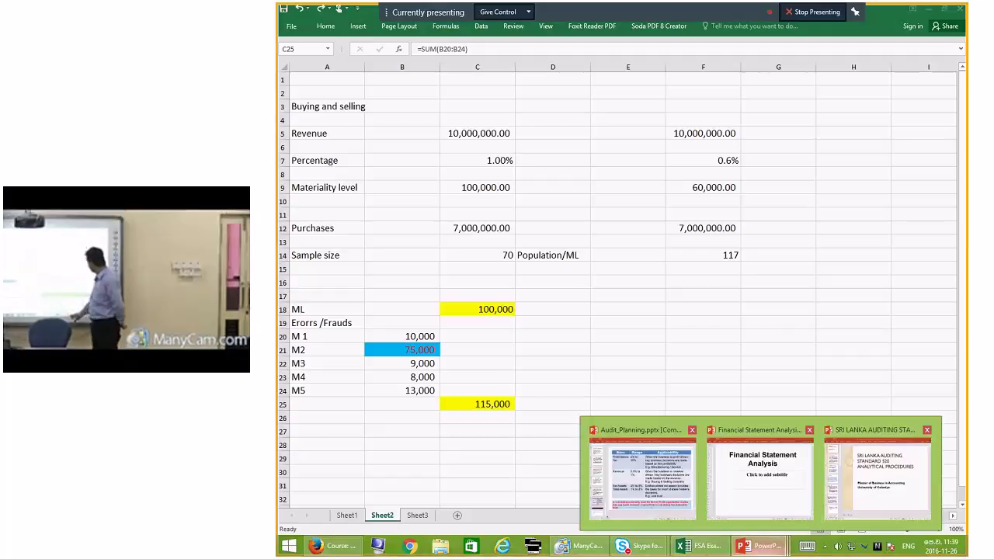
pyautogui.click(642, 475)
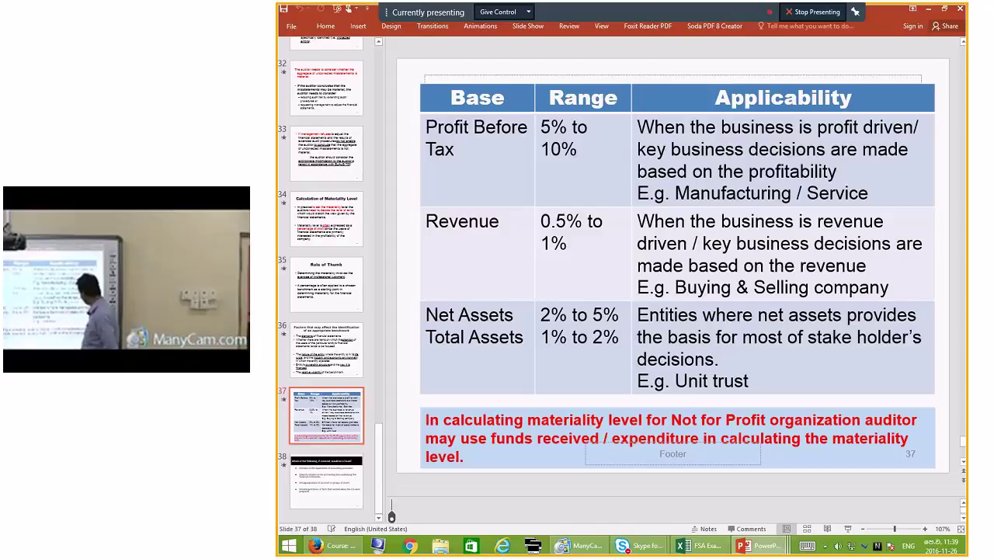
pyautogui.hotkey('shift', 'F5')
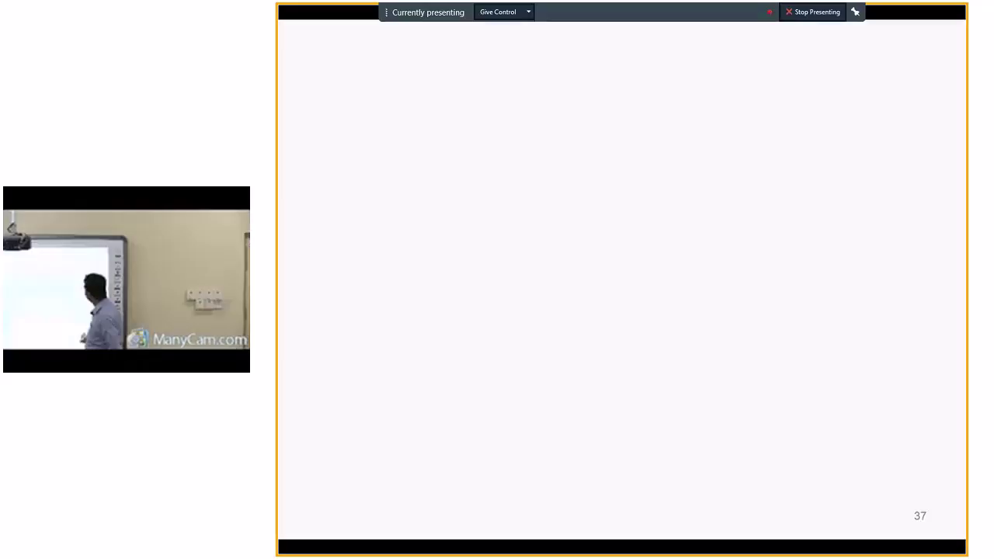
# Step: Go back through the materiality slides from slide 37 to question 14 on slide 22
pyautogui.press('Left')
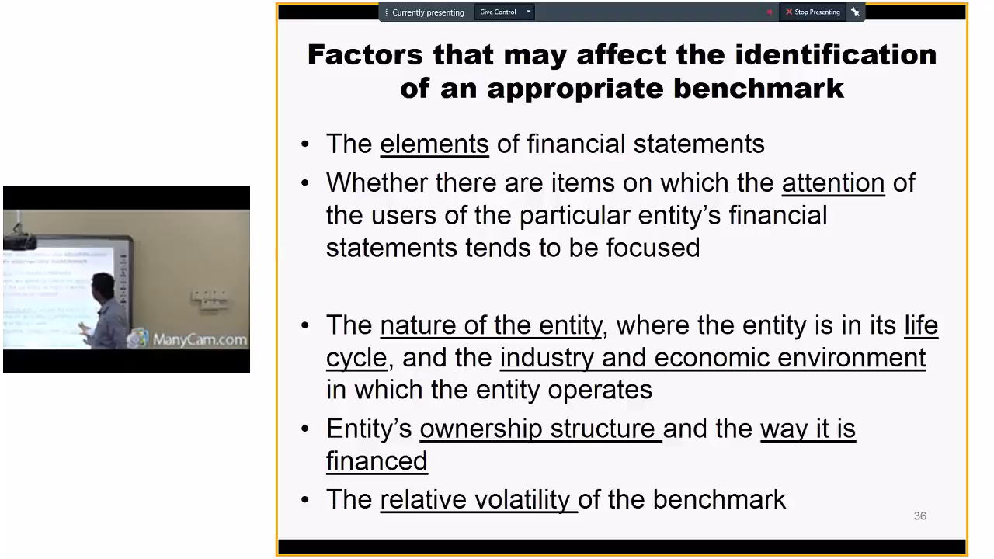
pyautogui.press('Left')
pyautogui.press('Left')
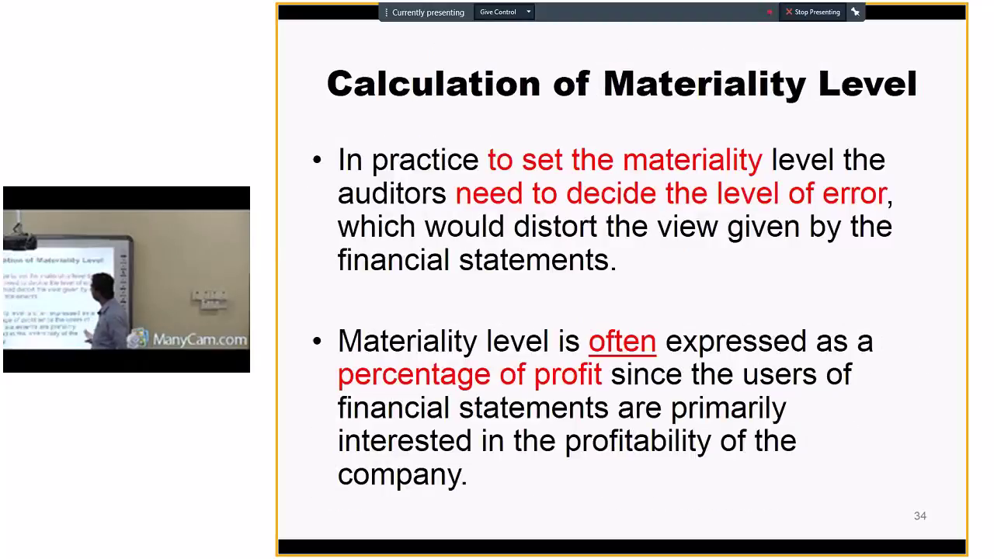
pyautogui.press('Left')
pyautogui.press('Left')
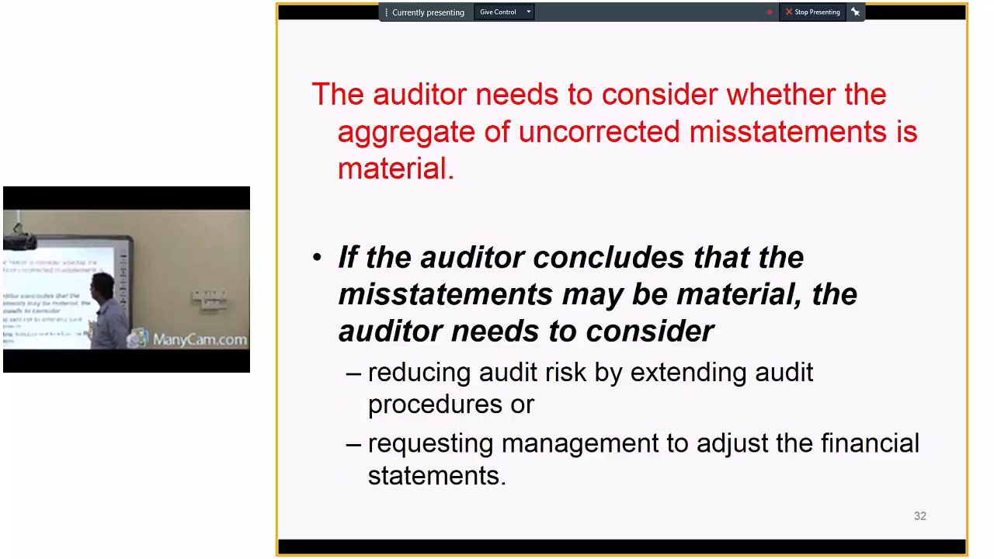
pyautogui.press('Left')
pyautogui.press('Left')
pyautogui.press('Left')
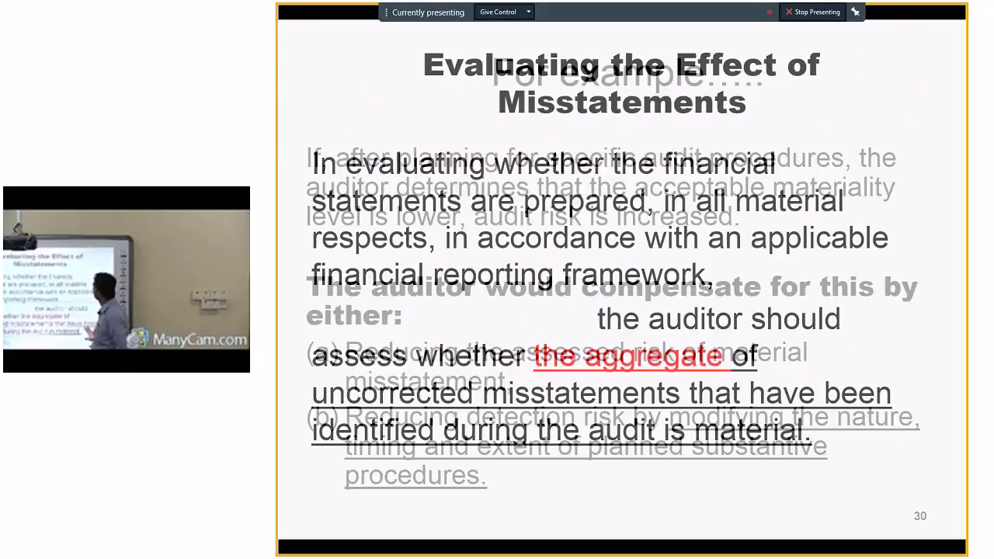
pyautogui.press('Left')
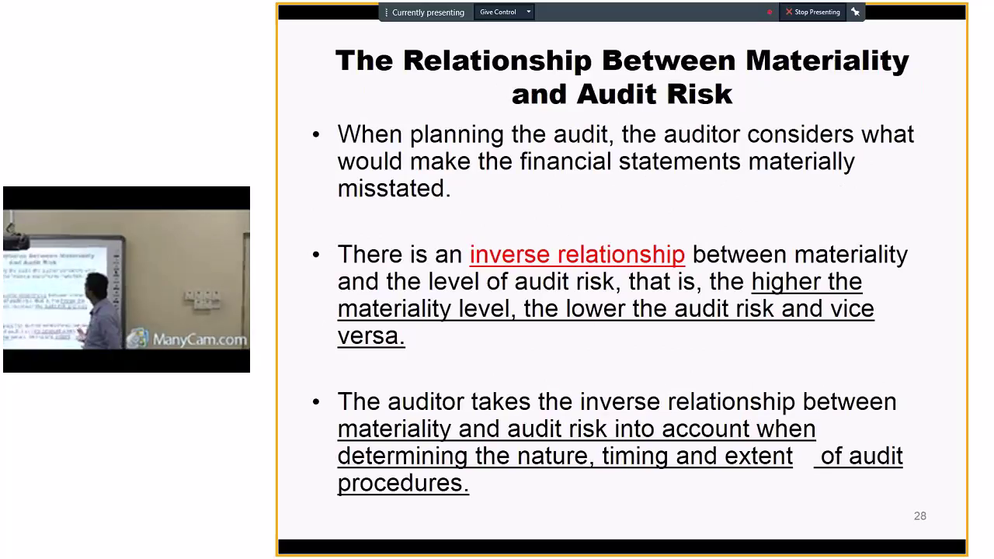
pyautogui.press('Left')
pyautogui.press('Left')
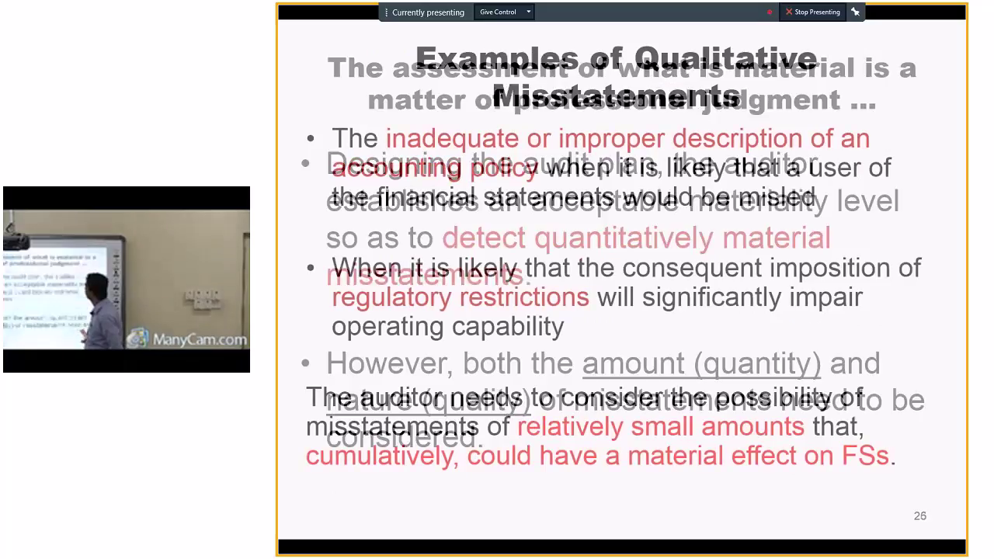
pyautogui.press('Left')
pyautogui.press('Left')
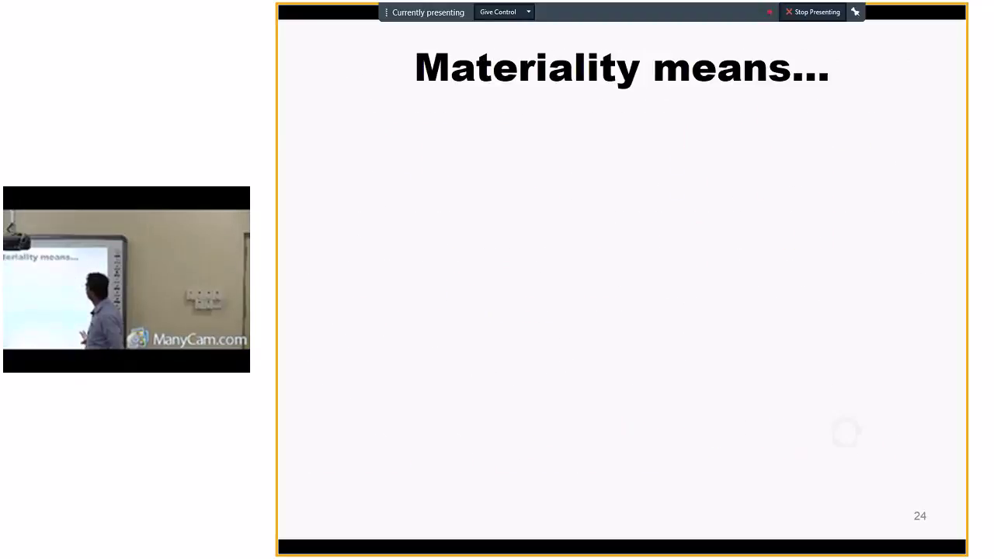
pyautogui.press('Left')
pyautogui.press('Left')
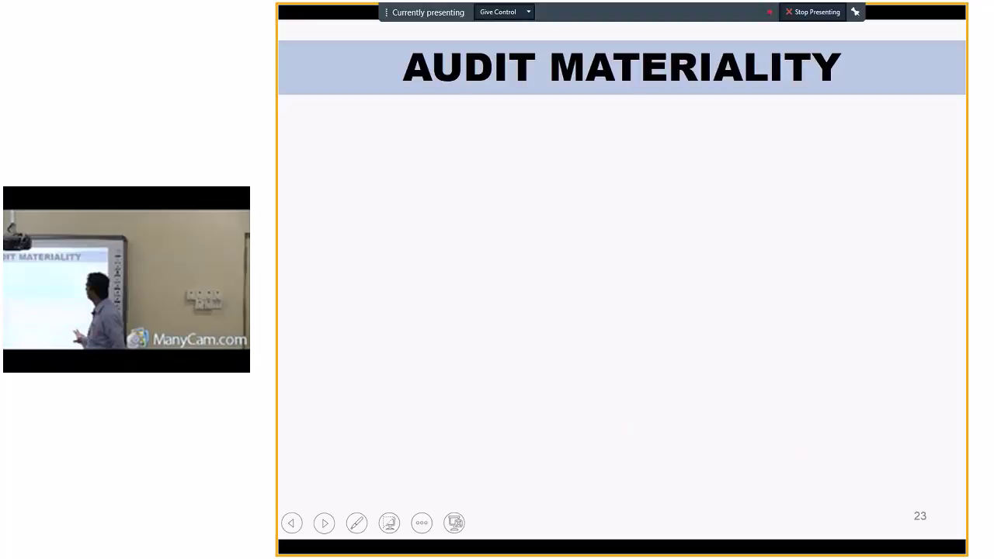
pyautogui.press('Left')
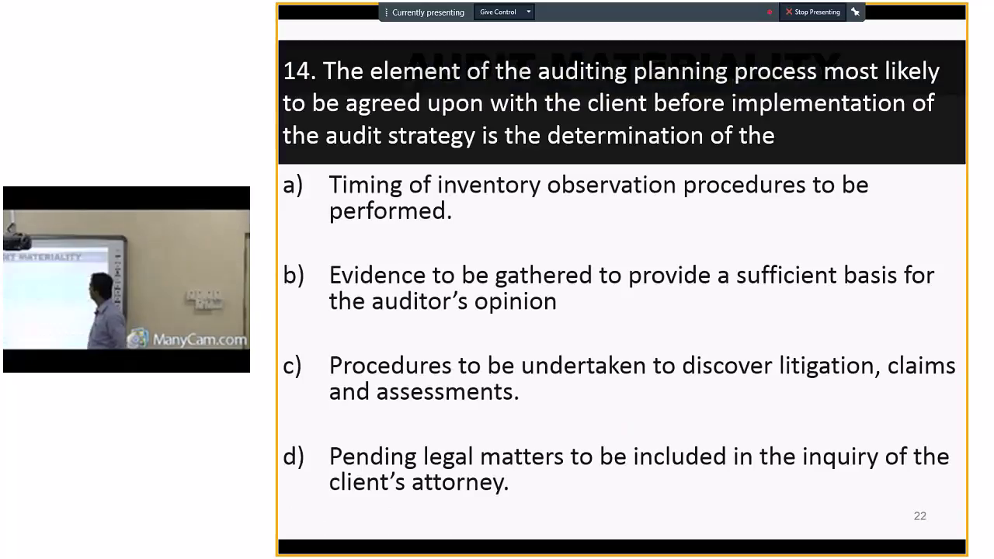